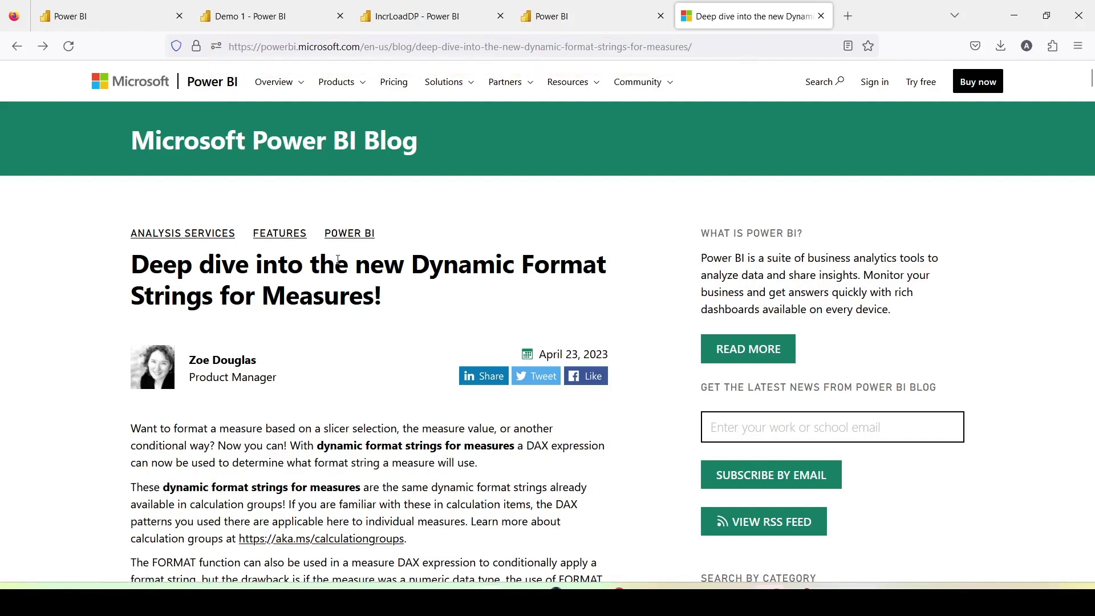
- Read through the blog post on dynamic format strings for measures, down to the SWITCH expression for Sales Amount (Auto)
{"action": "scroll", "coordinate": [338, 260], "scroll_direction": "down", "scroll_amount": 20}
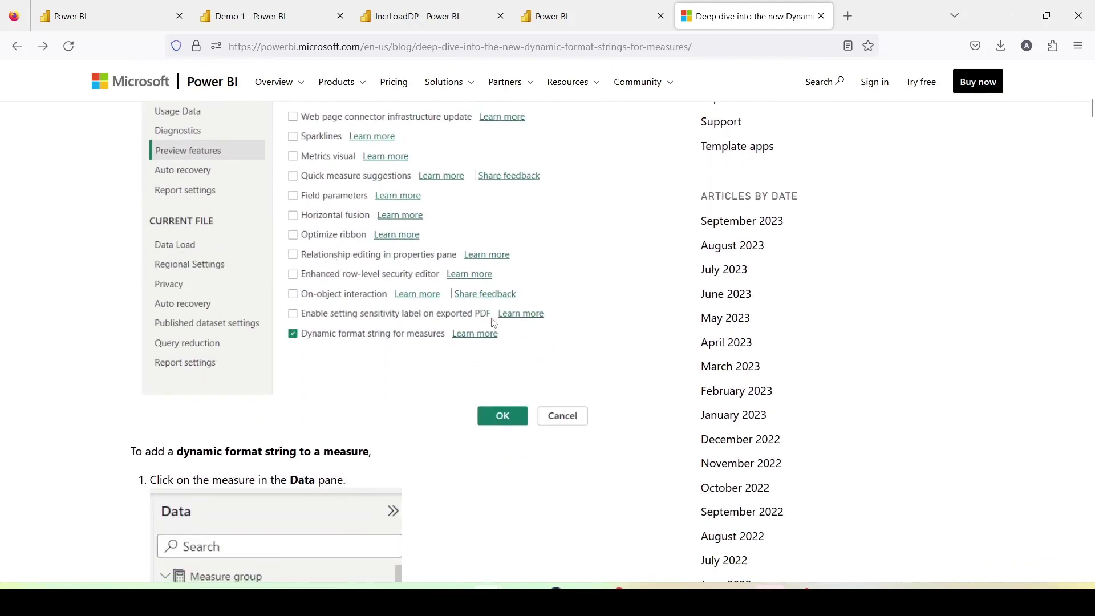
{"action": "scroll", "coordinate": [480, 311], "scroll_direction": "down", "scroll_amount": 10}
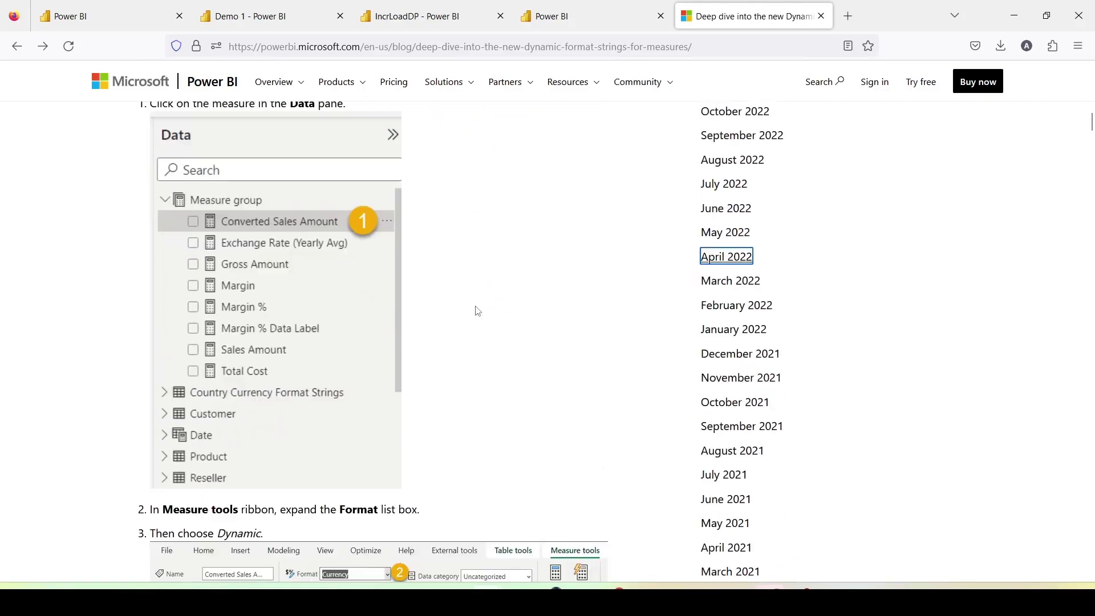
{"action": "scroll", "coordinate": [478, 311], "scroll_direction": "down", "scroll_amount": 17}
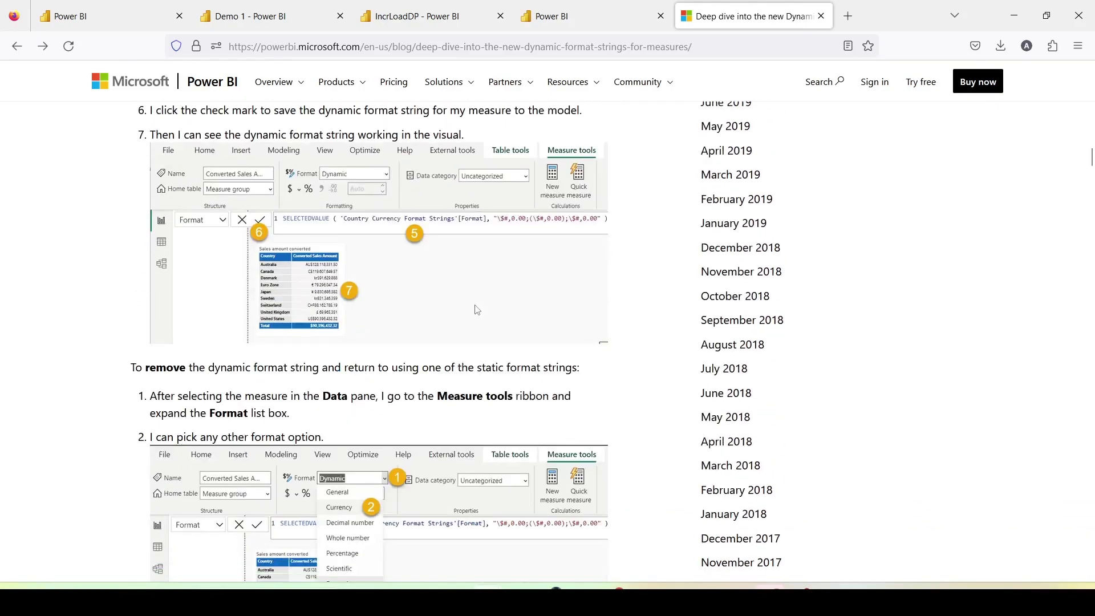
{"action": "scroll", "coordinate": [478, 310], "scroll_direction": "down", "scroll_amount": 20}
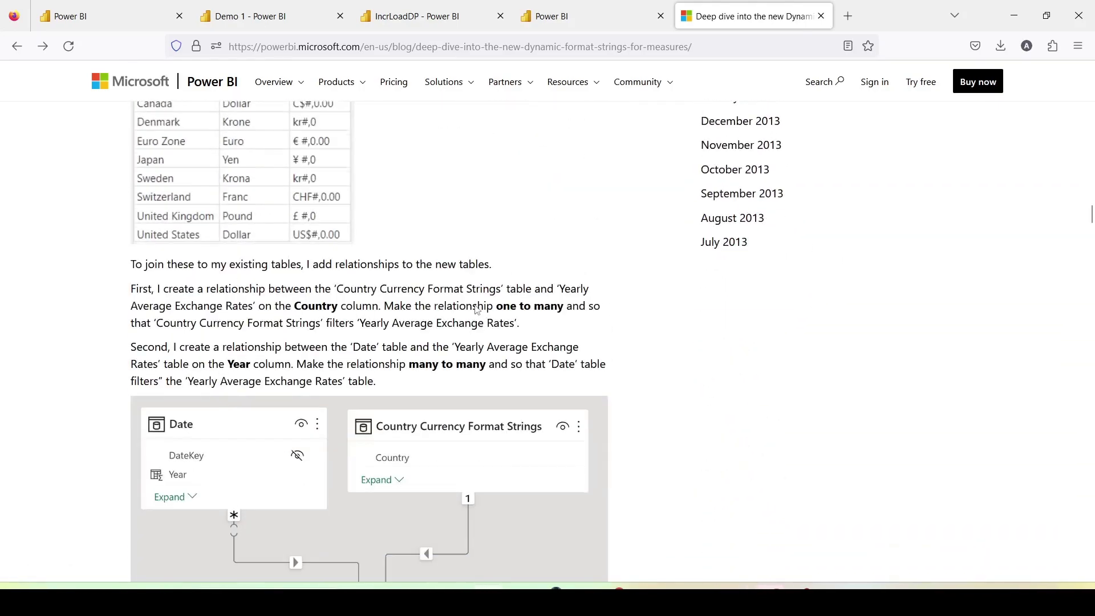
{"action": "scroll", "coordinate": [475, 303], "scroll_direction": "down", "scroll_amount": 20}
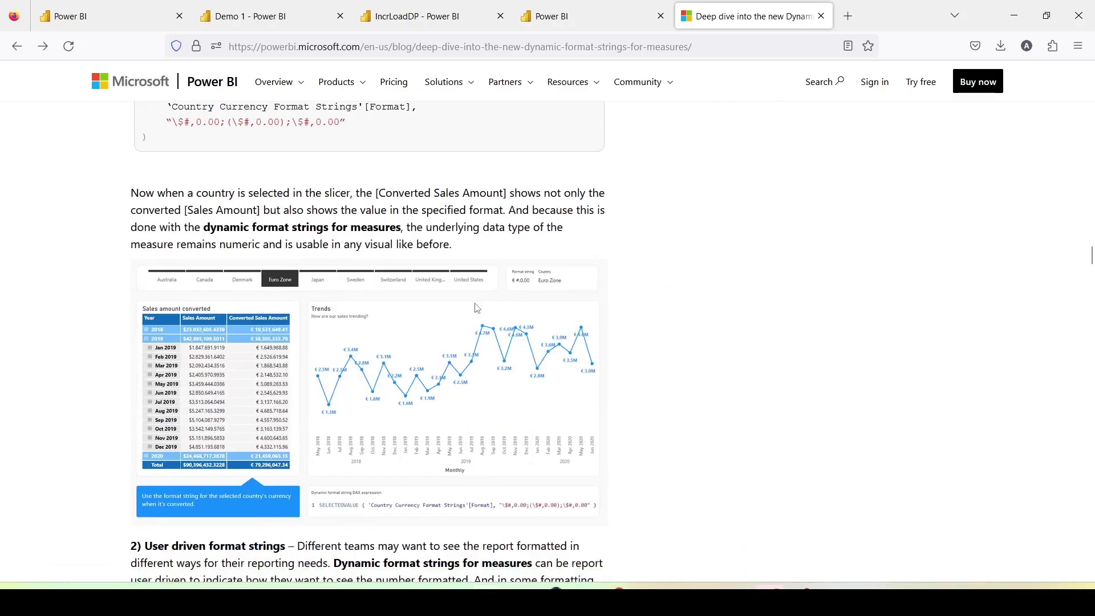
{"action": "scroll", "coordinate": [476, 303], "scroll_direction": "down", "scroll_amount": 20}
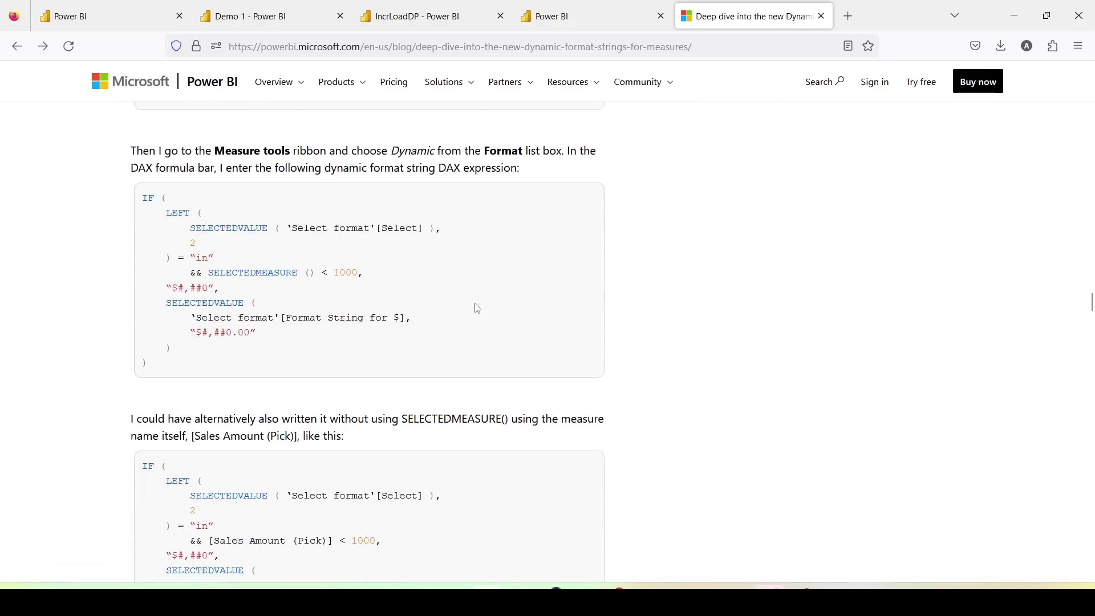
{"action": "scroll", "coordinate": [478, 308], "scroll_direction": "down", "scroll_amount": 20}
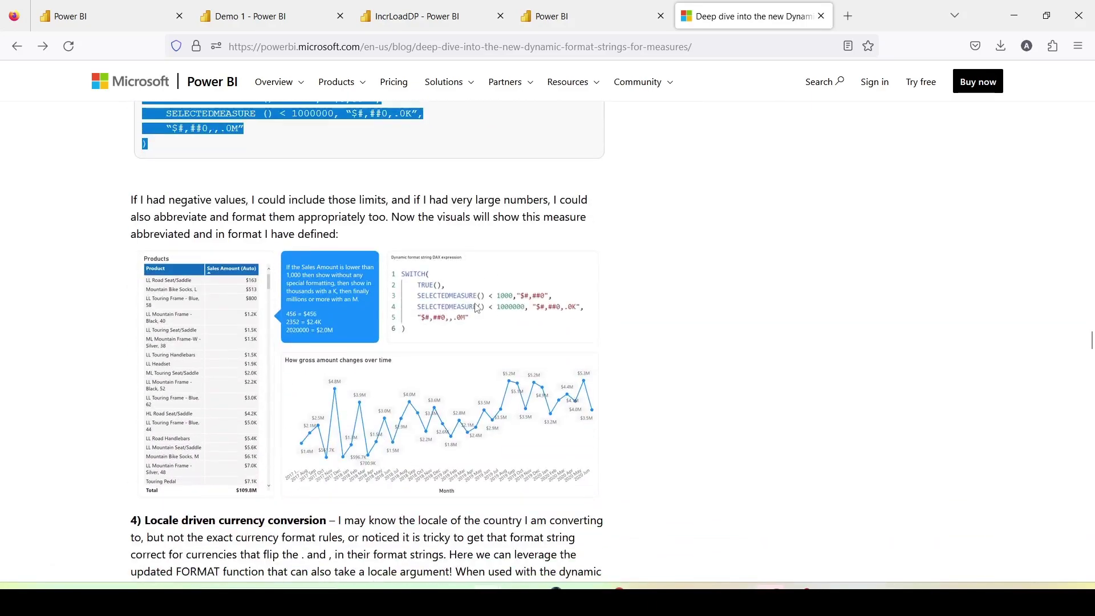
{"action": "scroll", "coordinate": [478, 308], "scroll_direction": "up", "scroll_amount": 4}
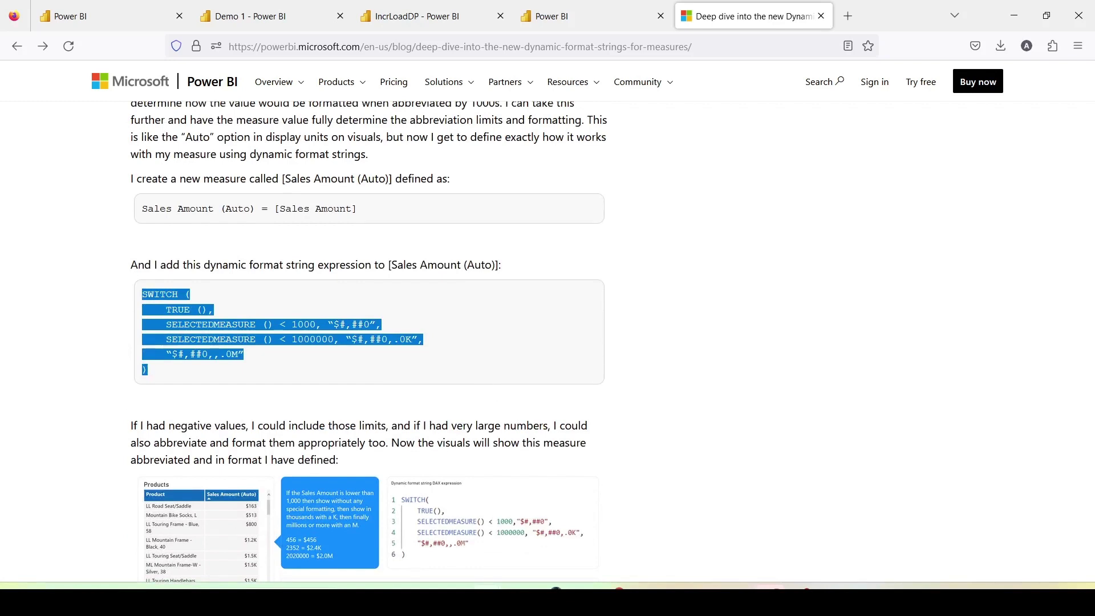
- Switch to the Dynamic String Formatting report in Power BI Desktop and sort its tables by Label Star ascending and Label unichar descending
{"action": "key", "text": "alt+Tab"}
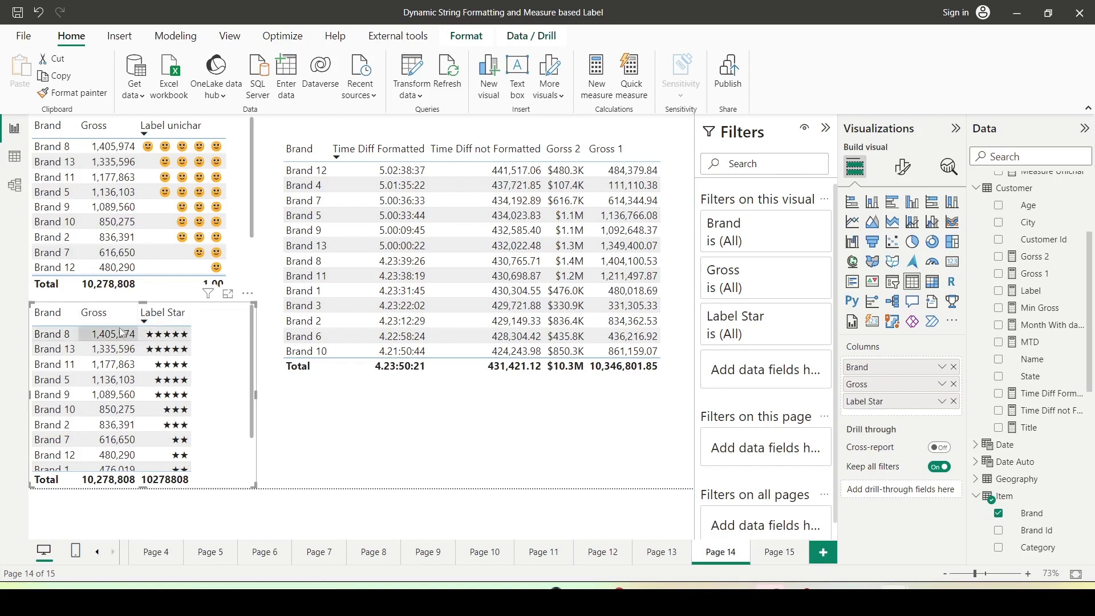
{"action": "left_click", "coordinate": [152, 327]}
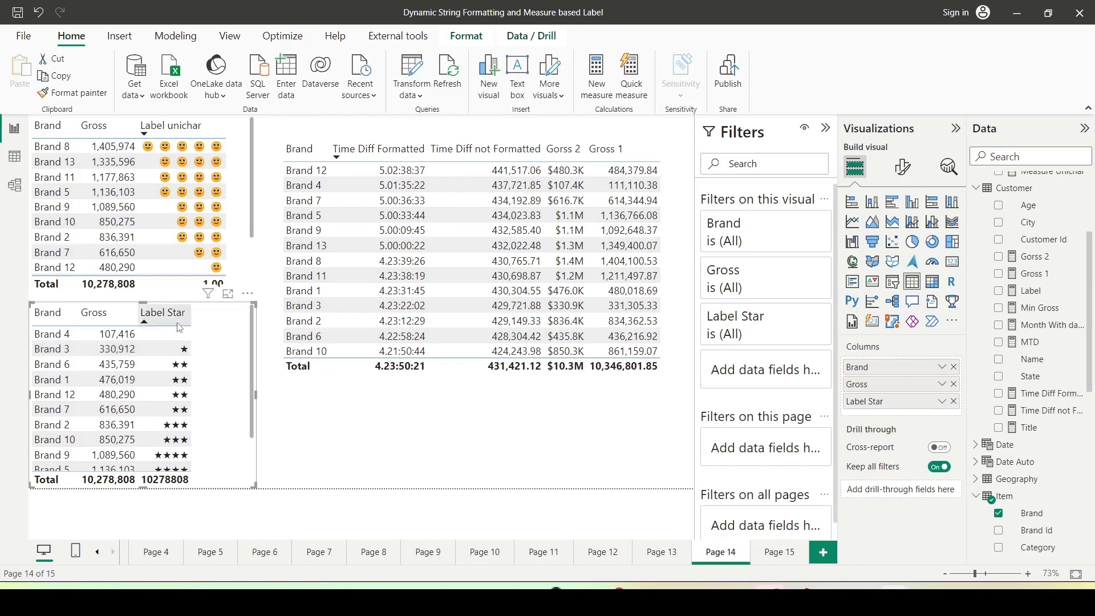
{"action": "left_click", "coordinate": [195, 138]}
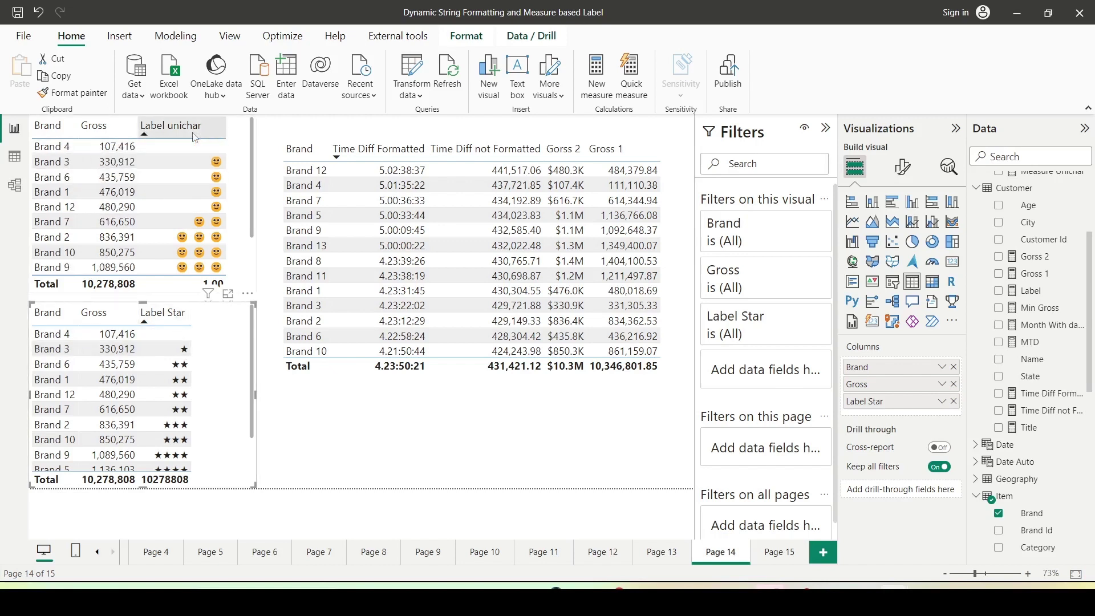
{"action": "left_click", "coordinate": [194, 138]}
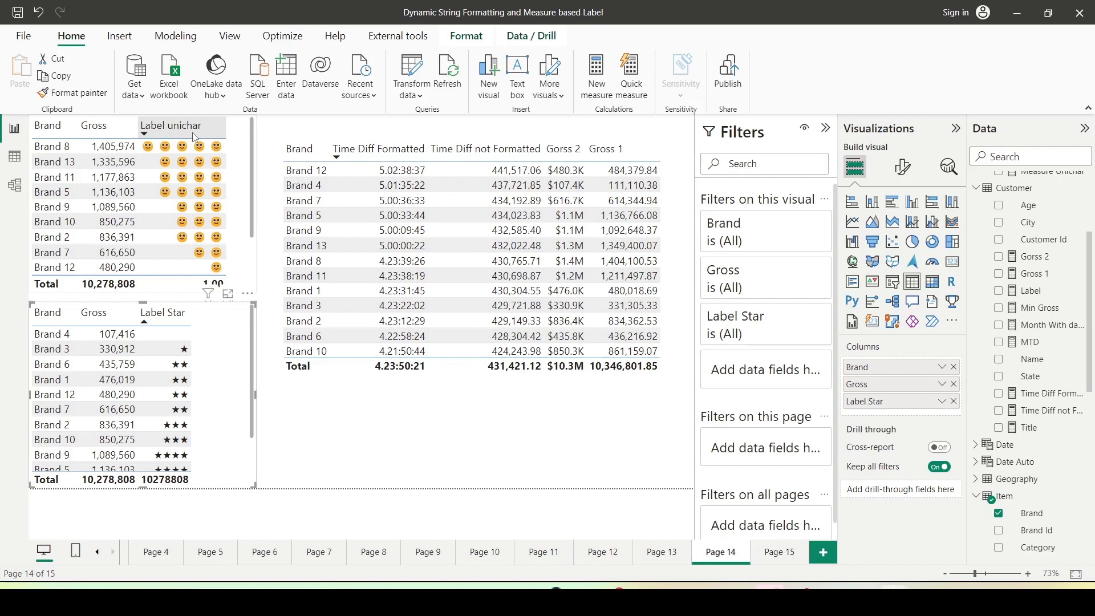
- Check the Dynamic format string for measures setting among the global preview features, and close the options
{"action": "left_click", "coordinate": [21, 37]}
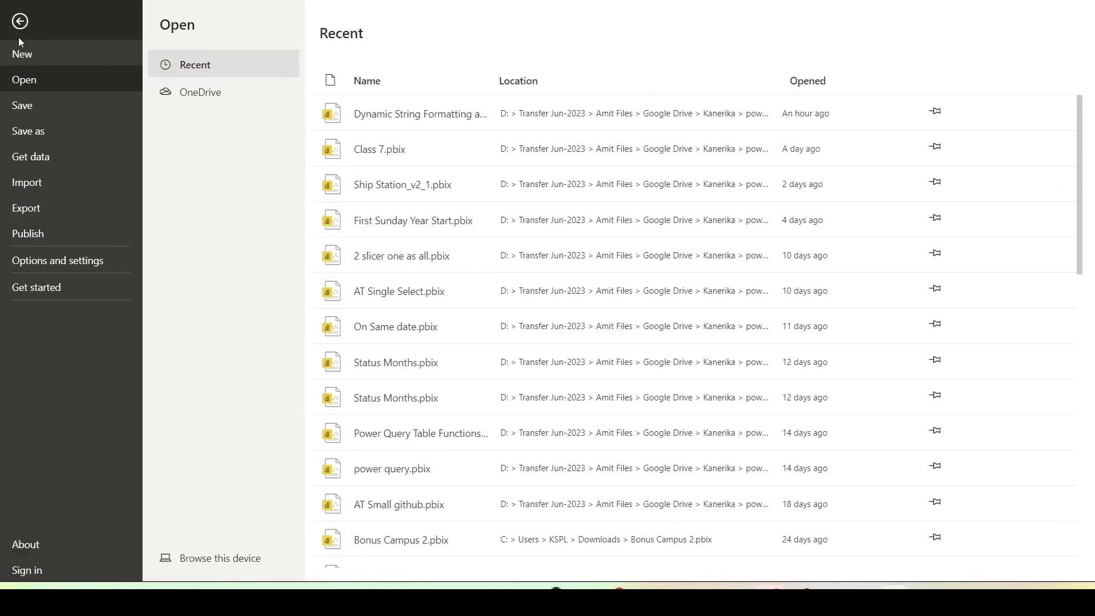
{"action": "left_click", "coordinate": [34, 261]}
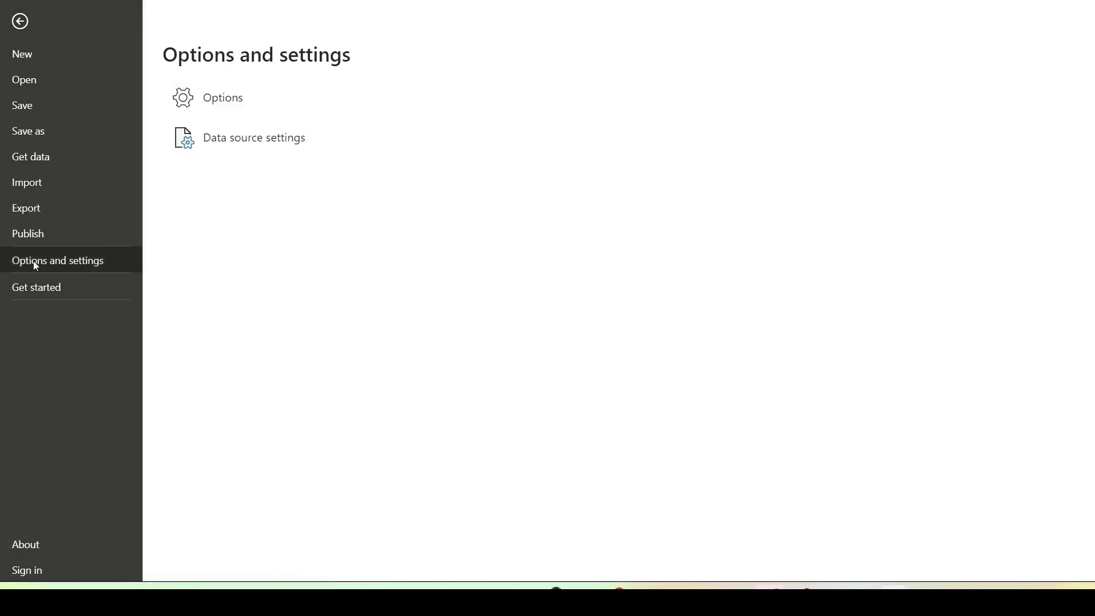
{"action": "key", "text": "Escape"}
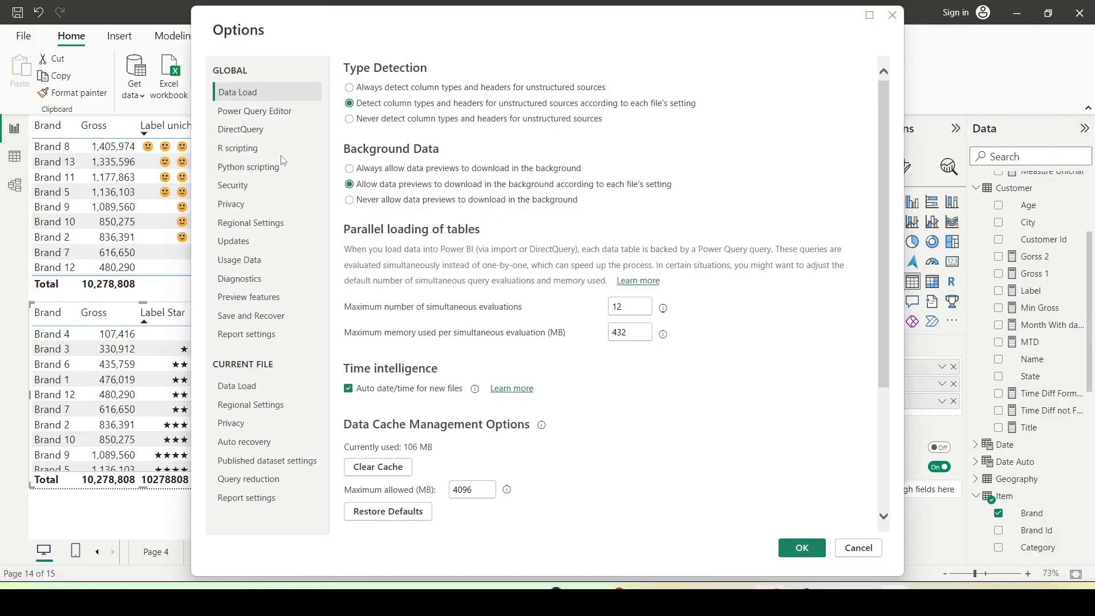
{"action": "left_click", "coordinate": [254, 297]}
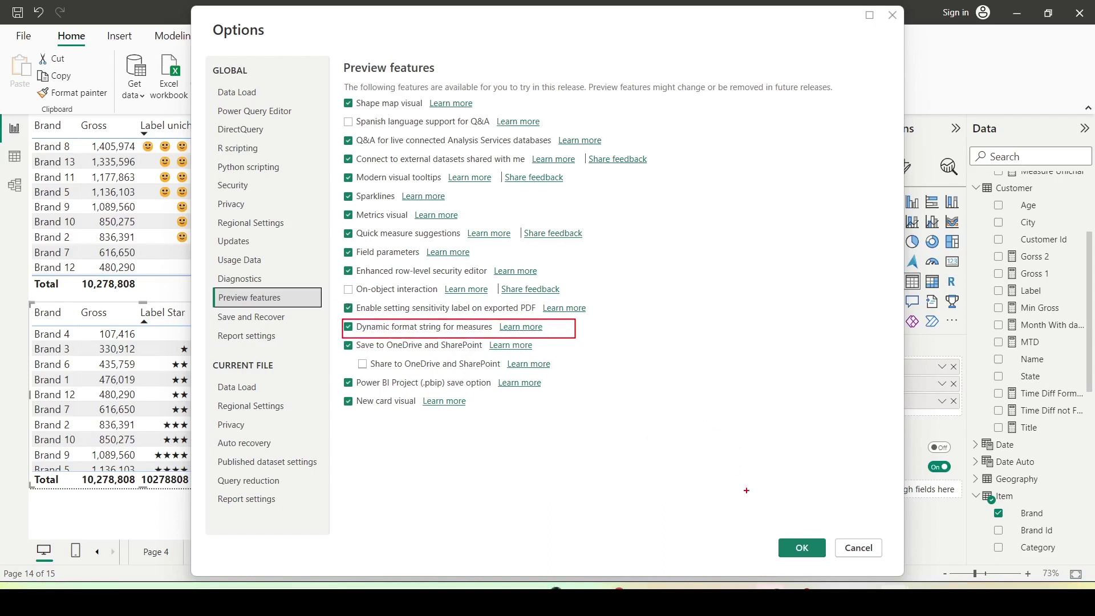
{"action": "mouse_move", "coordinate": [766, 530]}
{"action": "left_mouse_down"}
{"action": "mouse_move", "coordinate": [829, 563]}
{"action": "mouse_move", "coordinate": [828, 538]}
{"action": "left_mouse_up"}
{"action": "left_click_drag", "start_coordinate": [816, 532], "coordinate": [791, 532]}
{"action": "key", "text": "Escape"}
- Bring up the AT Small github report window and maximize it
{"action": "key", "text": "alt+Tab"}
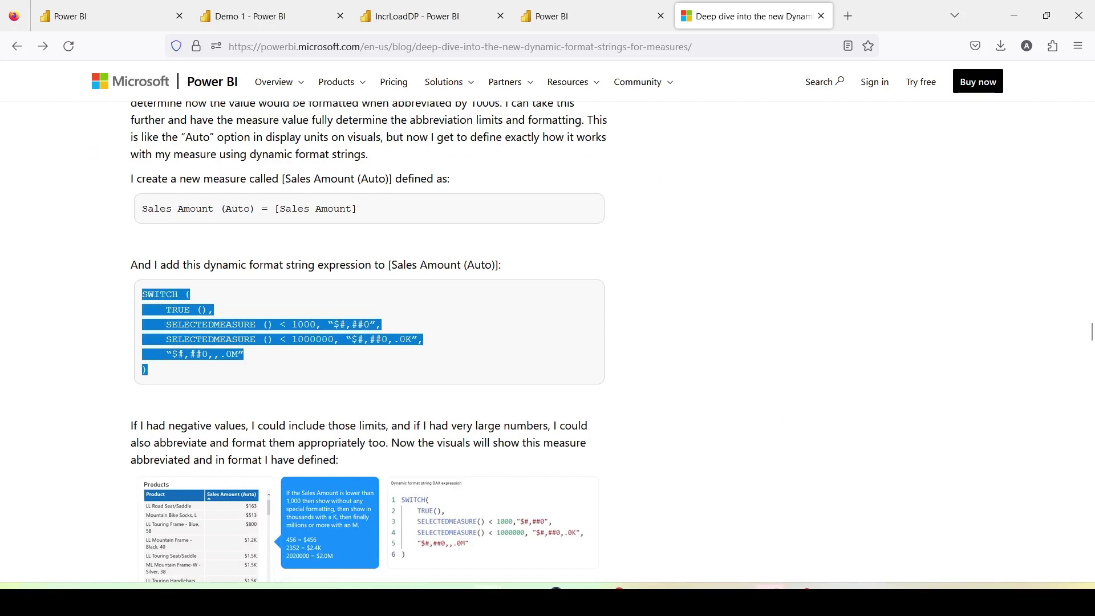
{"action": "key", "text": "alt+Tab"}
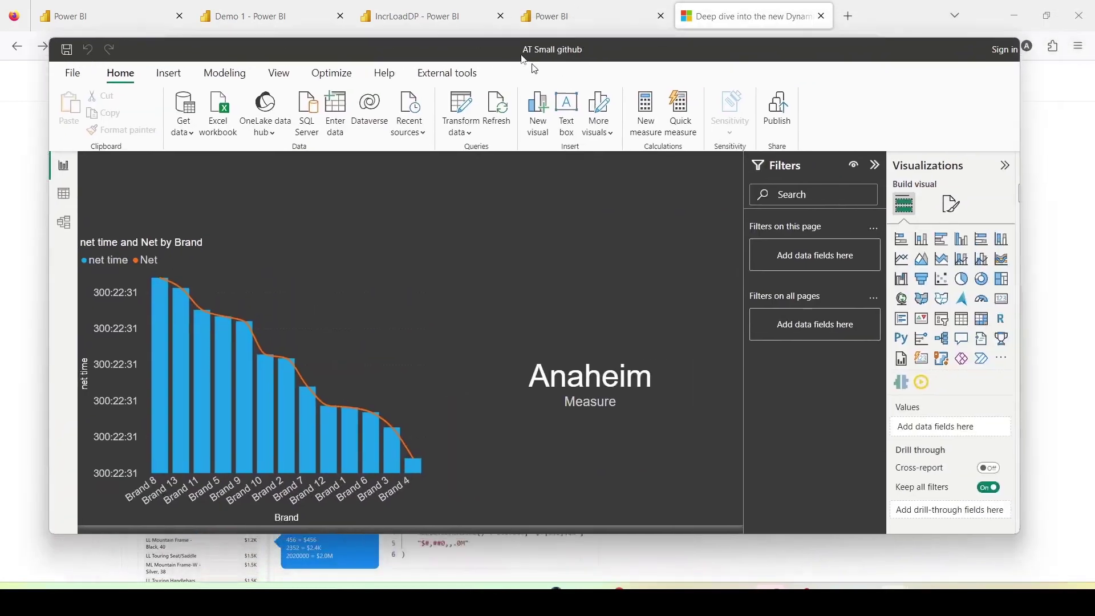
{"action": "key", "text": "super+Up"}
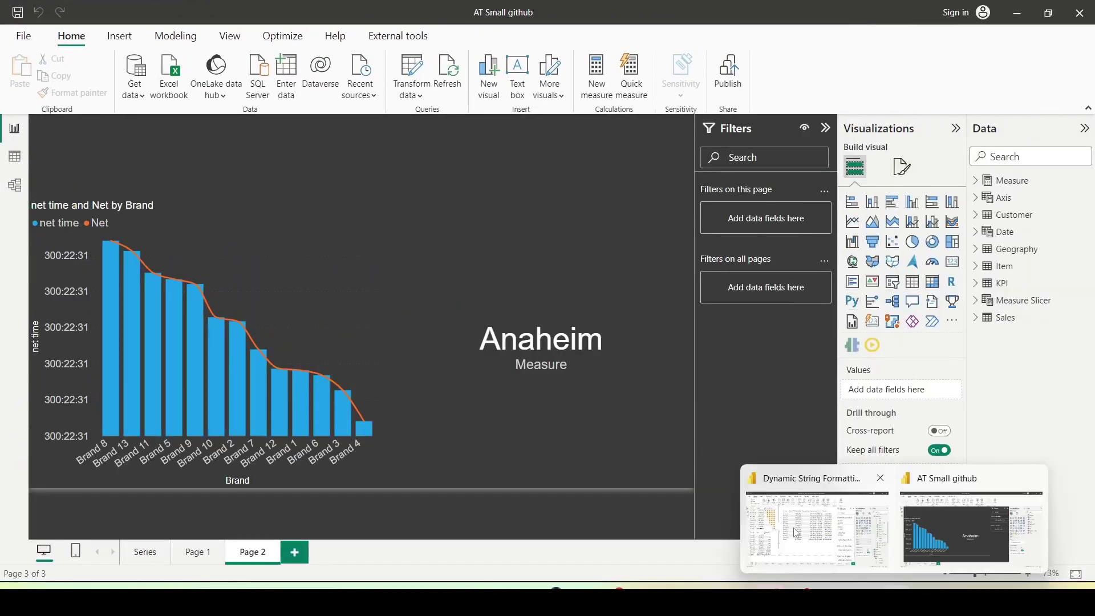
{"action": "left_click", "coordinate": [805, 533]}
{"action": "left_click_drag", "start_coordinate": [607, 6], "coordinate": [712, 31]}
{"action": "key", "text": "alt+Tab"}
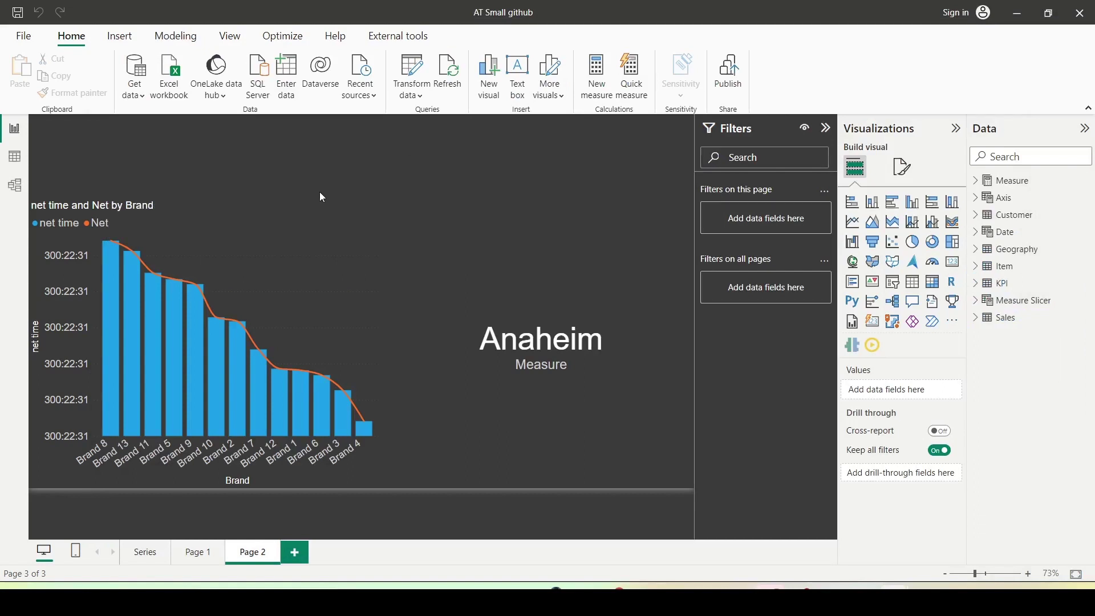
- Show the Sales table's data in Table view with its fields expanded, and look over its last columns
{"action": "left_click", "coordinate": [19, 170]}
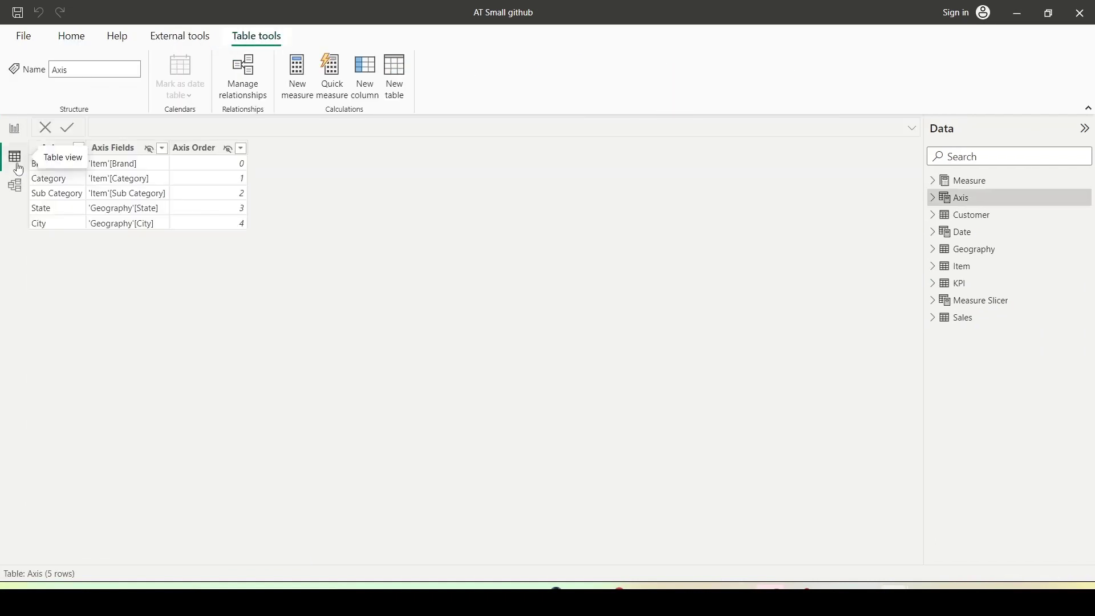
{"action": "left_click", "coordinate": [935, 321]}
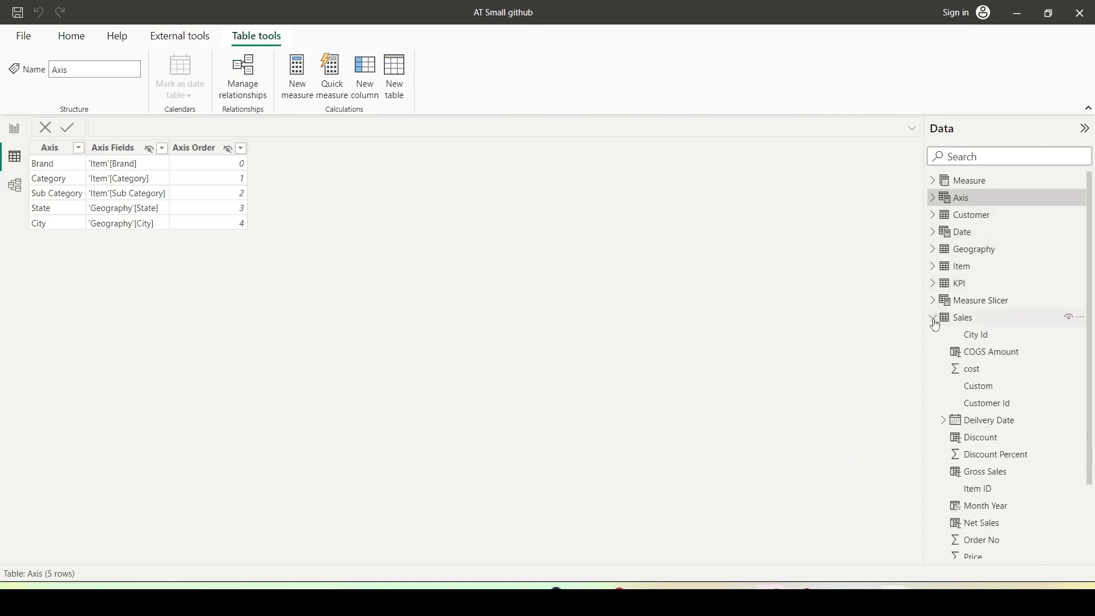
{"action": "left_click", "coordinate": [963, 319]}
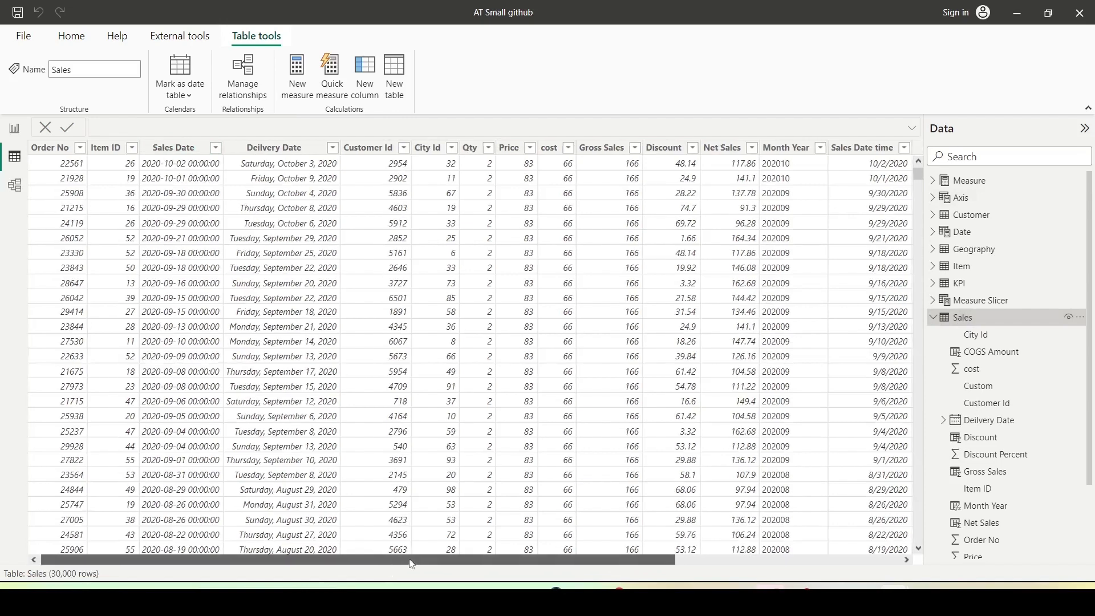
{"action": "left_click_drag", "start_coordinate": [395, 560], "coordinate": [699, 579]}
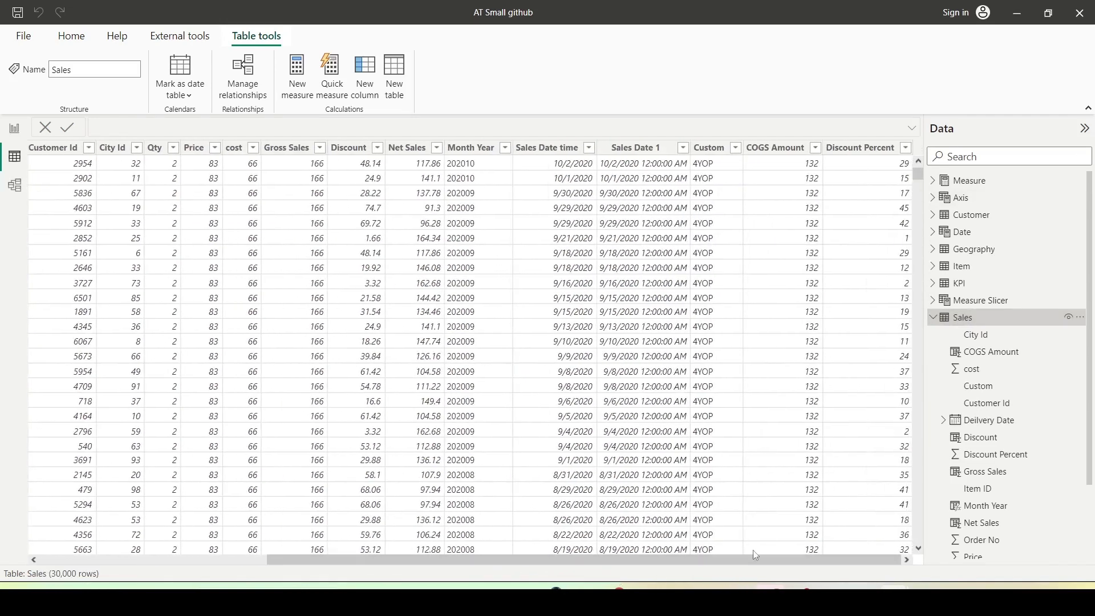
- Add a new calculated column to the Sales table
{"action": "left_click", "coordinate": [841, 149]}
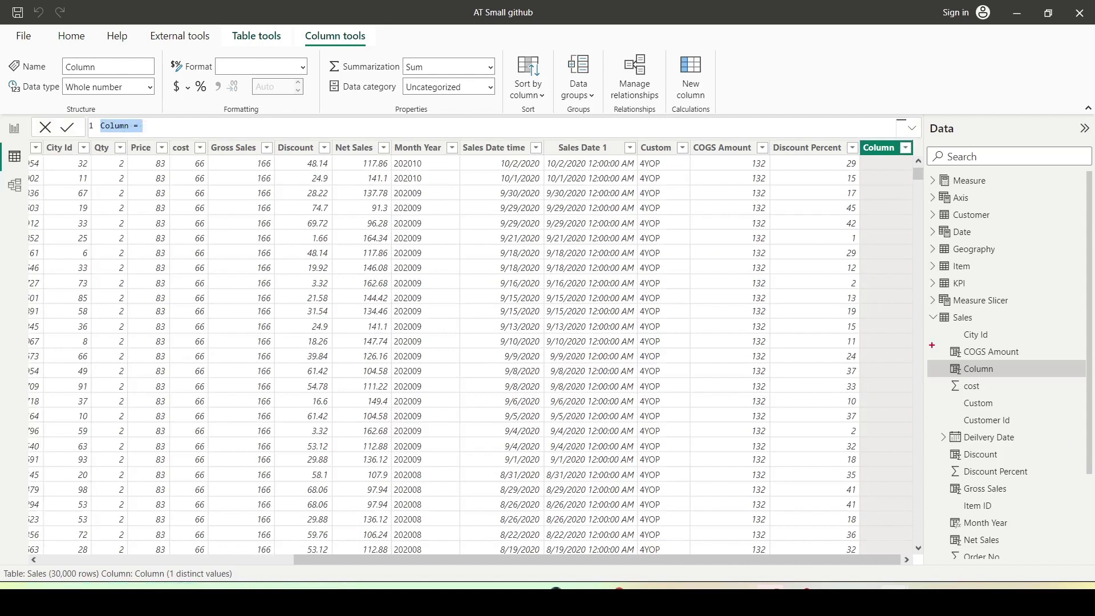
{"action": "left_click_drag", "start_coordinate": [931, 344], "coordinate": [1048, 362]}
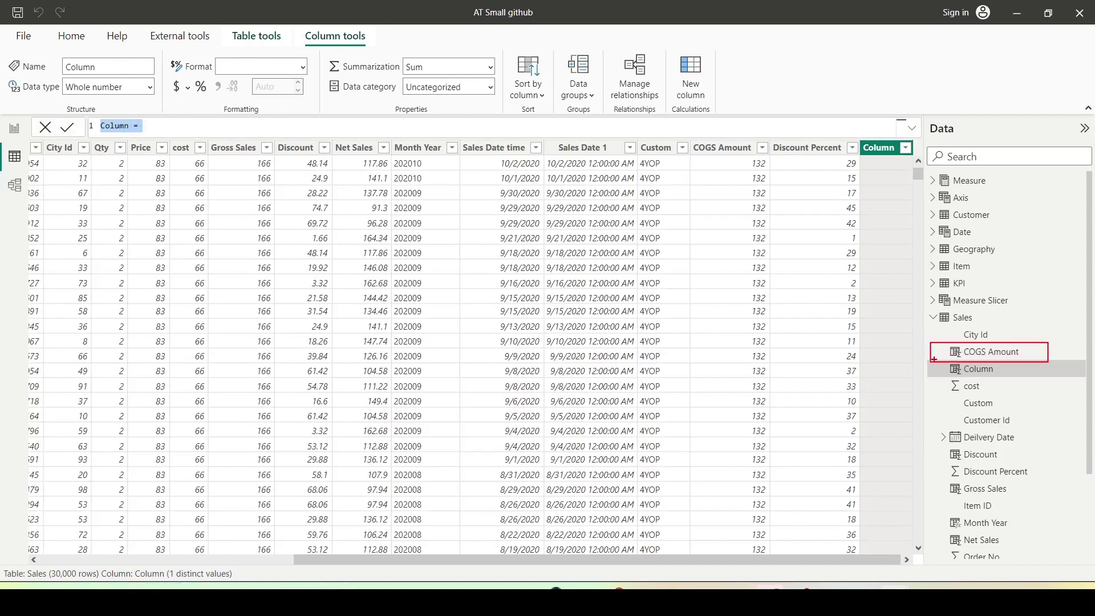
{"action": "left_click_drag", "start_coordinate": [299, 27], "coordinate": [387, 55]}
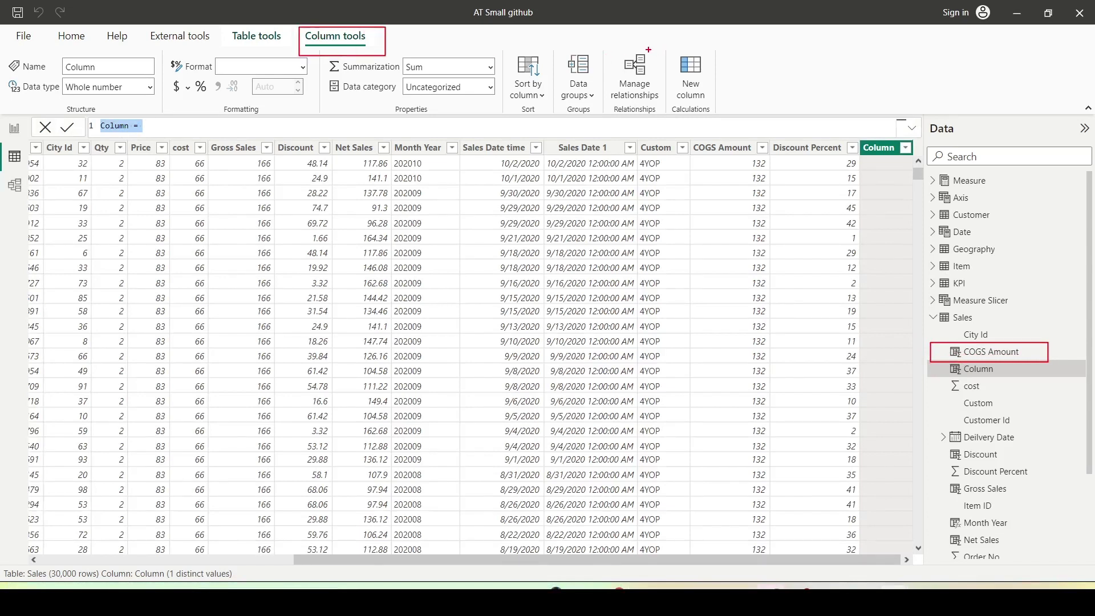
{"action": "left_click_drag", "start_coordinate": [648, 49], "coordinate": [749, 123]}
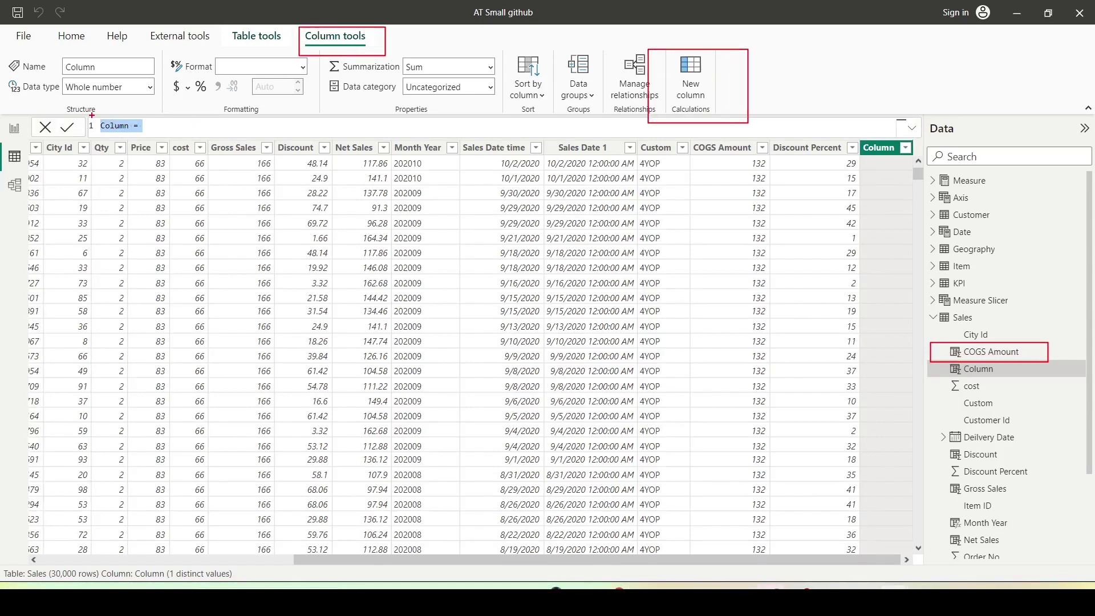
{"action": "mouse_move", "coordinate": [91, 114]}
{"action": "left_mouse_down"}
{"action": "mouse_move", "coordinate": [291, 147]}
{"action": "mouse_move", "coordinate": [653, 154]}
{"action": "mouse_move", "coordinate": [657, 142]}
{"action": "left_mouse_up"}
{"action": "key", "text": "Escape"}
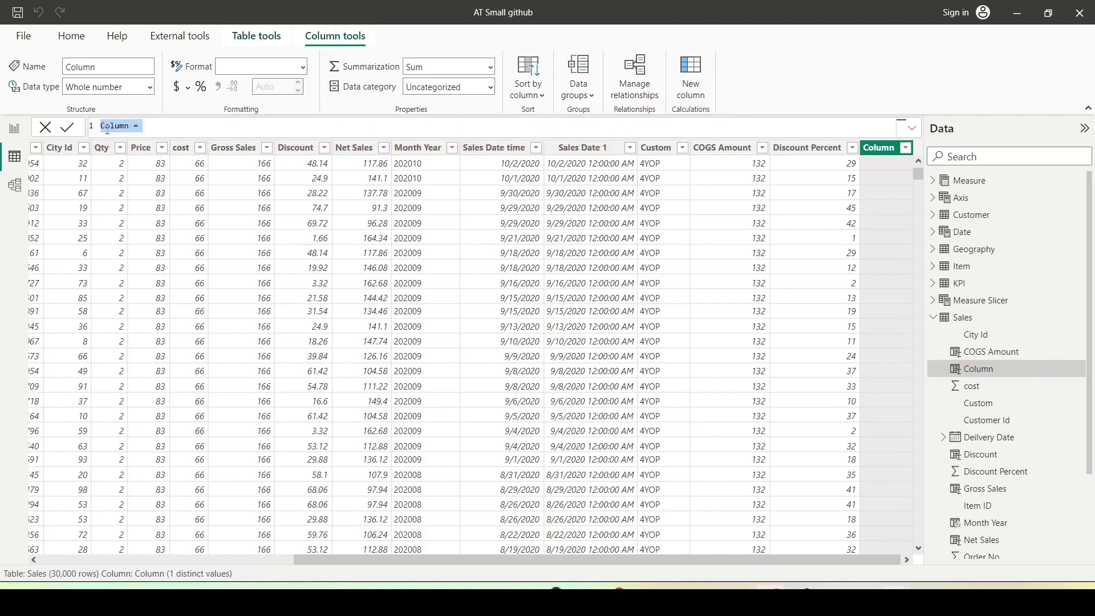
- Name the new column Time Diff and start a DATEDIFF formula with [Sales Date] as the first date
{"action": "double_click", "coordinate": [107, 126]}
{"action": "type", "text": "Time Diff =  DATEDIFF("}
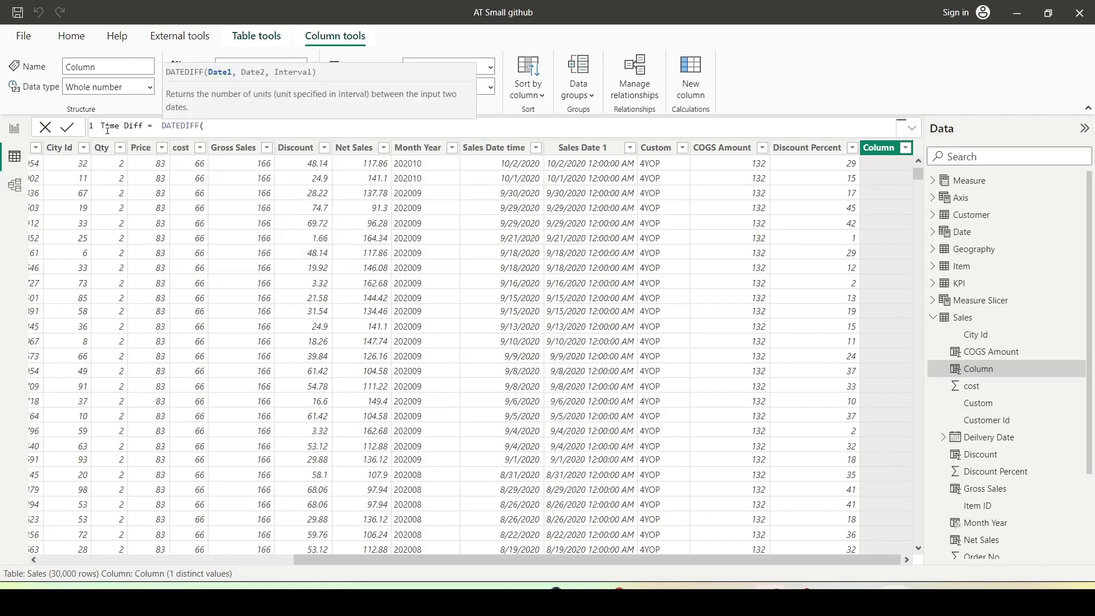
{"action": "type", "text": "[sa"}
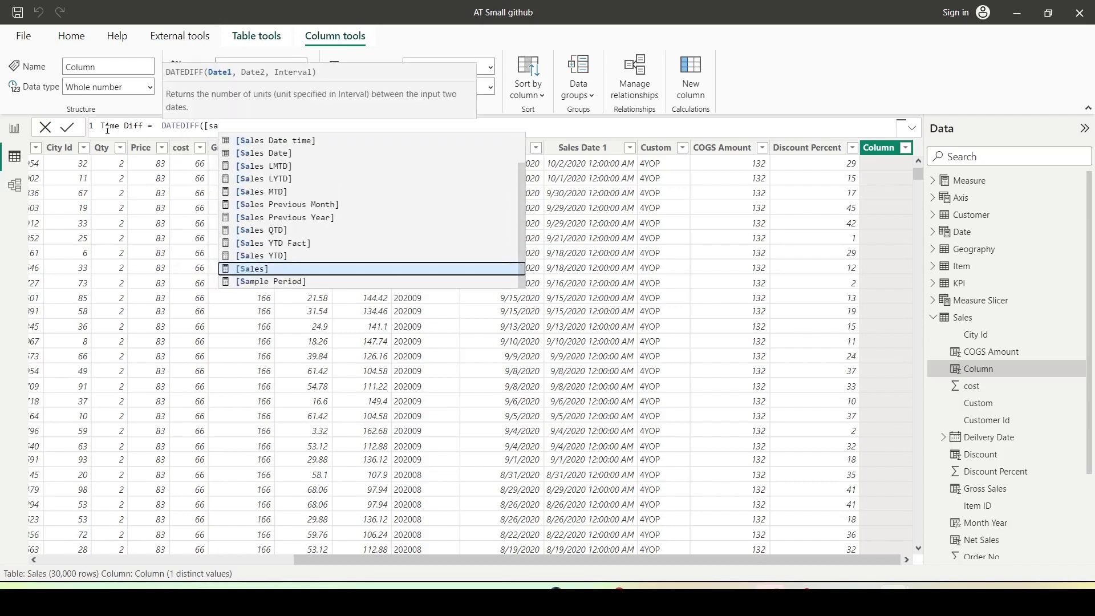
{"action": "type", "text": "les da"}
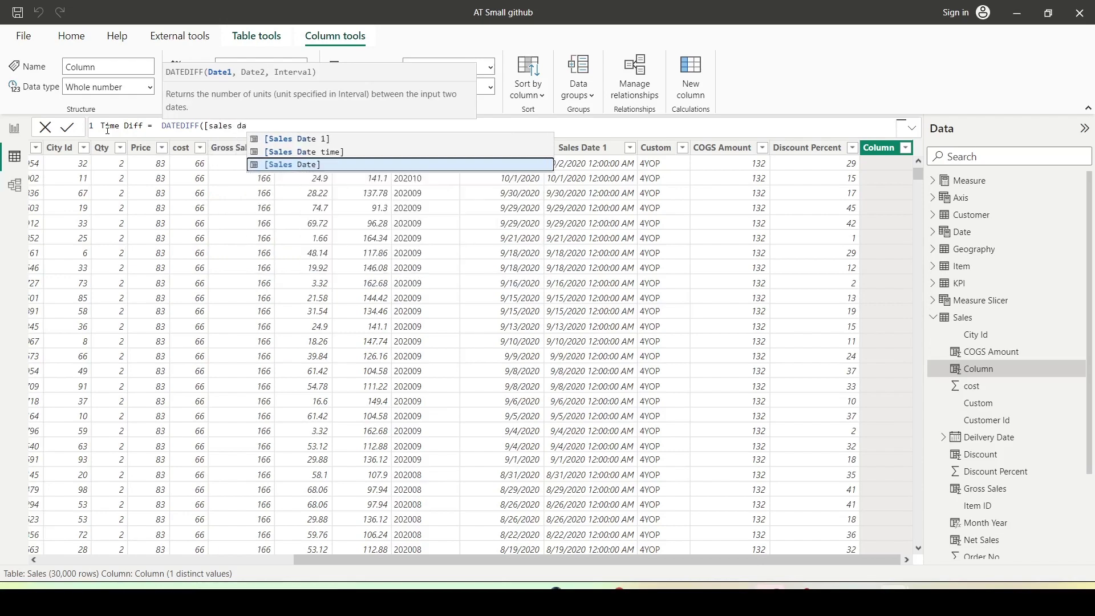
{"action": "key", "text": "Tab"}
- Complete the DATEDIFF formula with Sales[Deilvery Date] as the second date and SECOND as the interval, and commit it
{"action": "type", "text": ", de"}
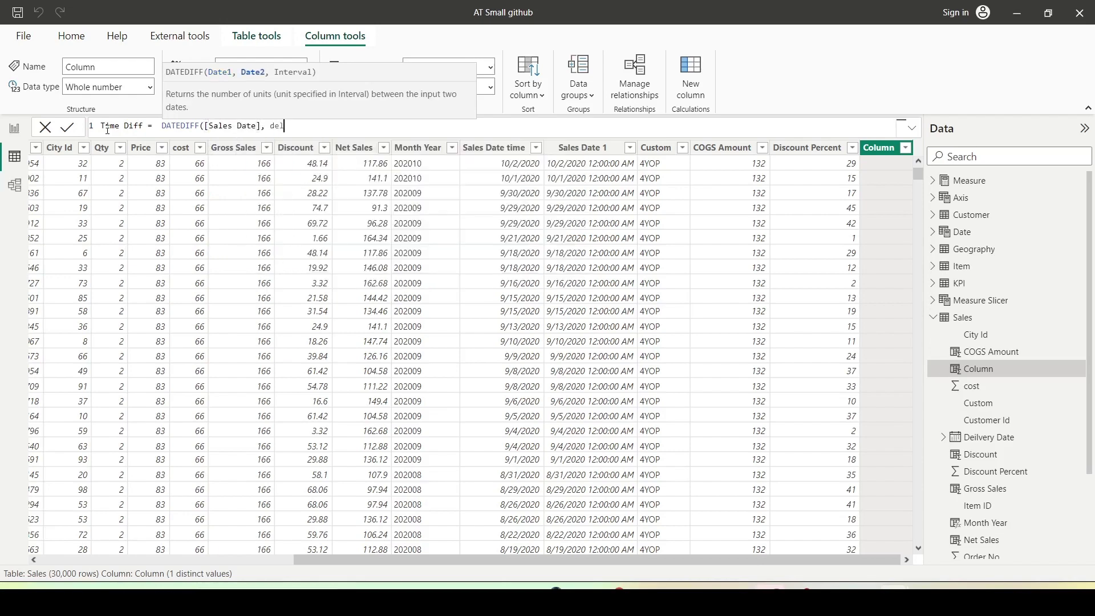
{"action": "key", "text": "Down"}
{"action": "key", "text": "Down"}
{"action": "key", "text": "Down"}
{"action": "key", "text": "Down"}
{"action": "key", "text": "Down"}
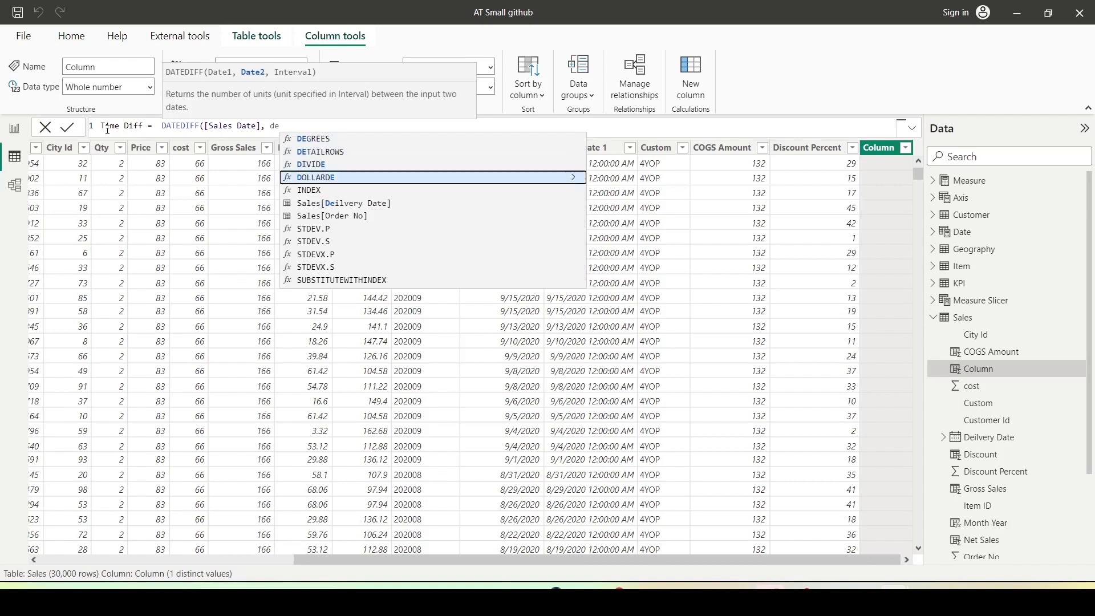
{"action": "key", "text": "Tab"}
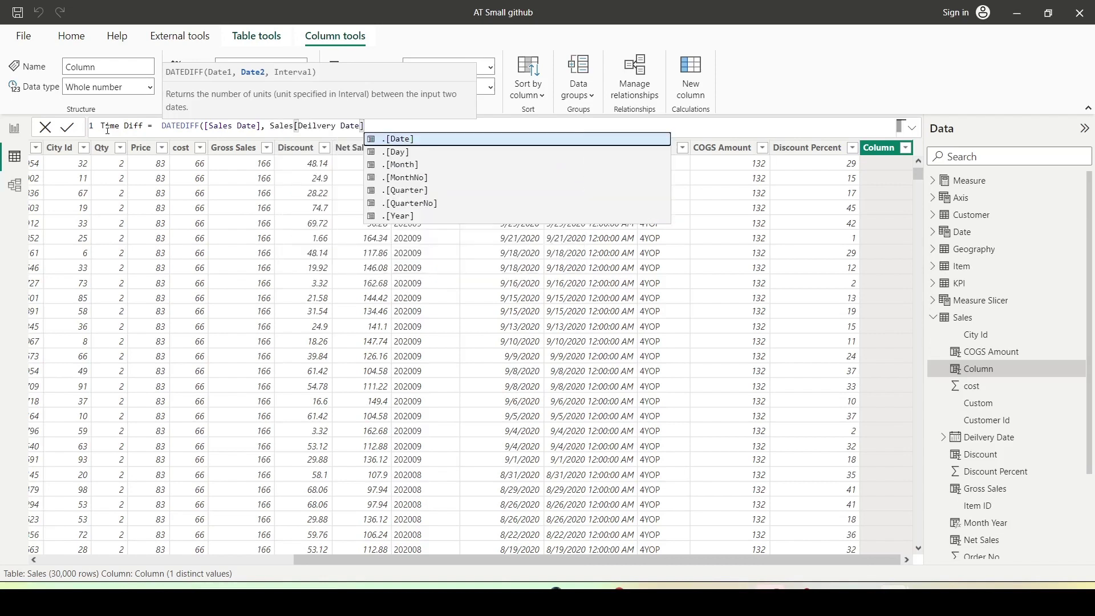
{"action": "type", "text": ","}
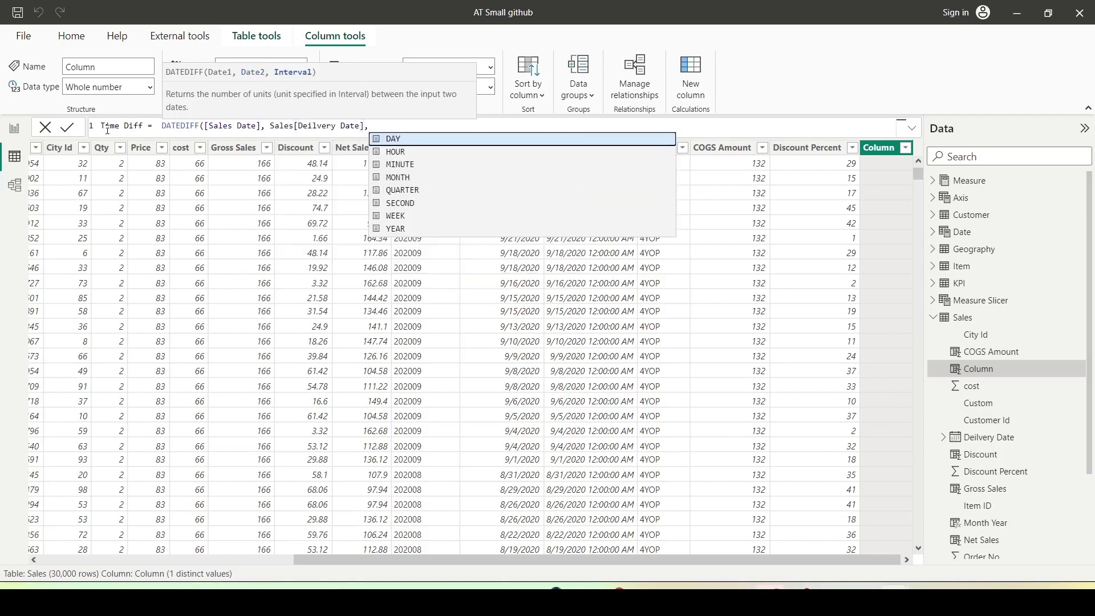
{"action": "type", "text": "s"}
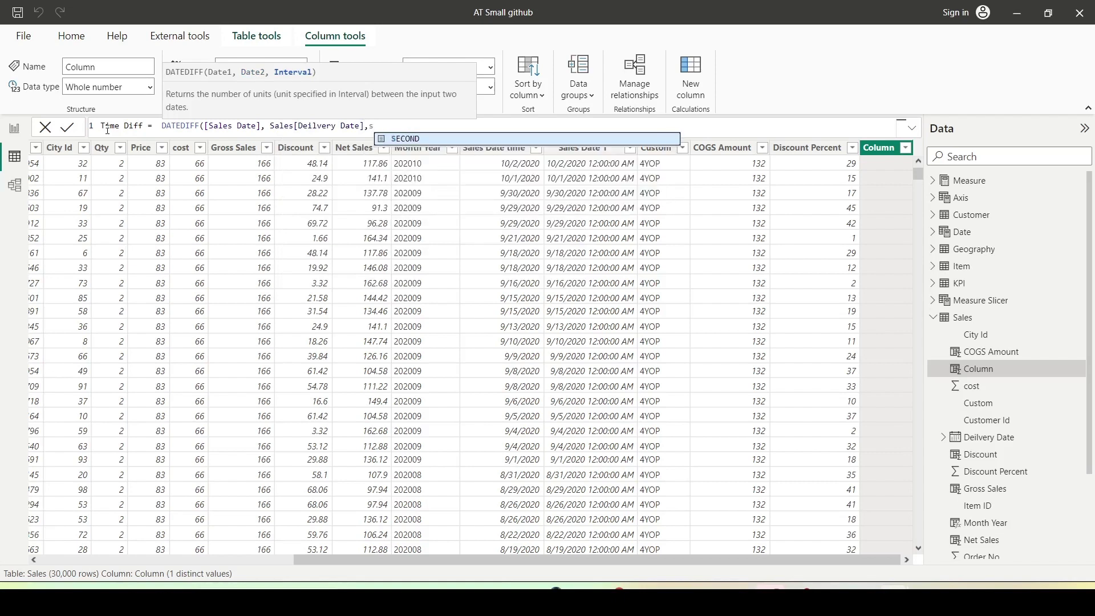
{"action": "key", "text": "Tab"}
{"action": "type", "text": ")"}
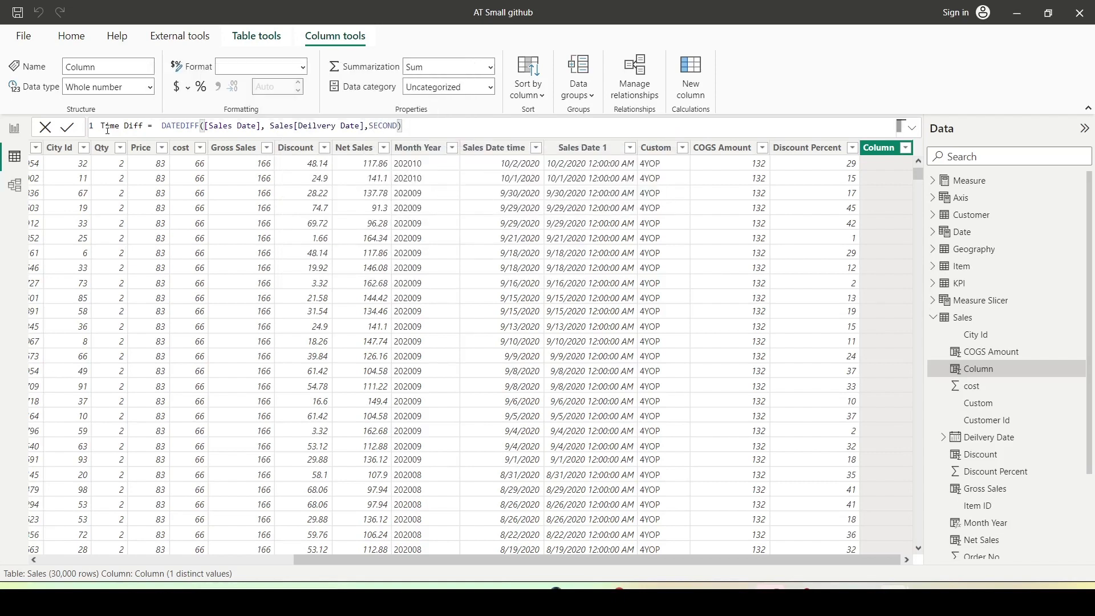
{"action": "left_click", "coordinate": [107, 130]}
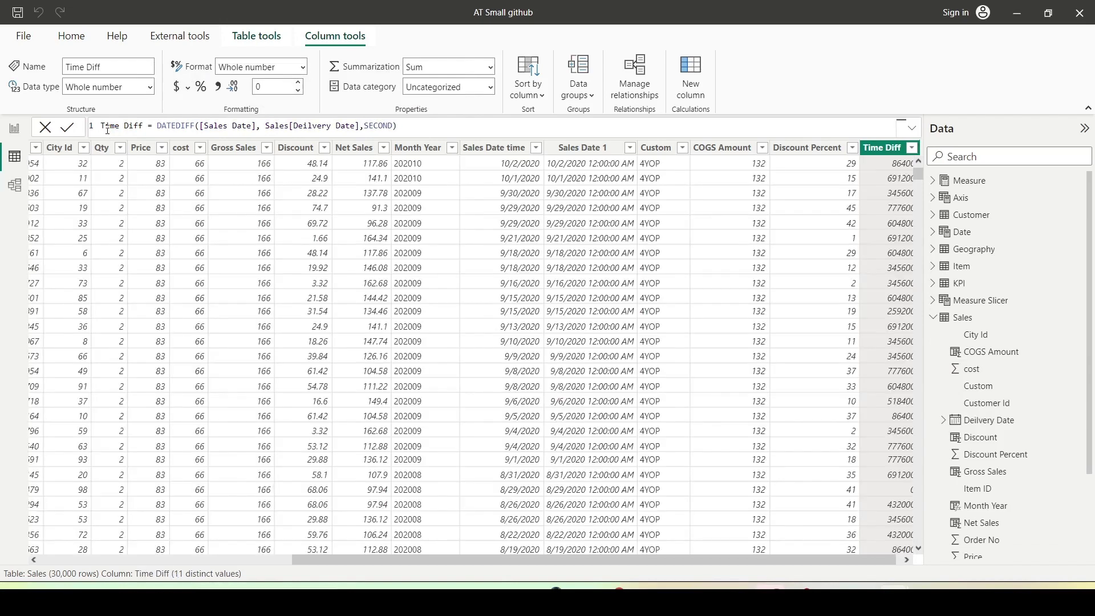
- Add a new page in Report view and start a new measure in the Sales table
{"action": "left_click", "coordinate": [14, 133]}
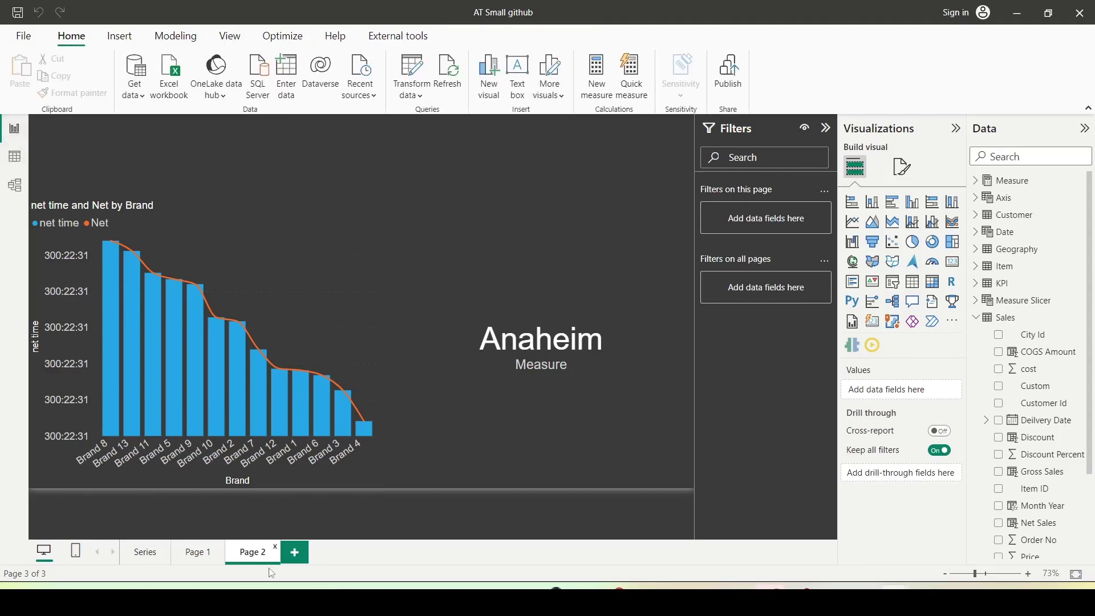
{"action": "left_click", "coordinate": [295, 552]}
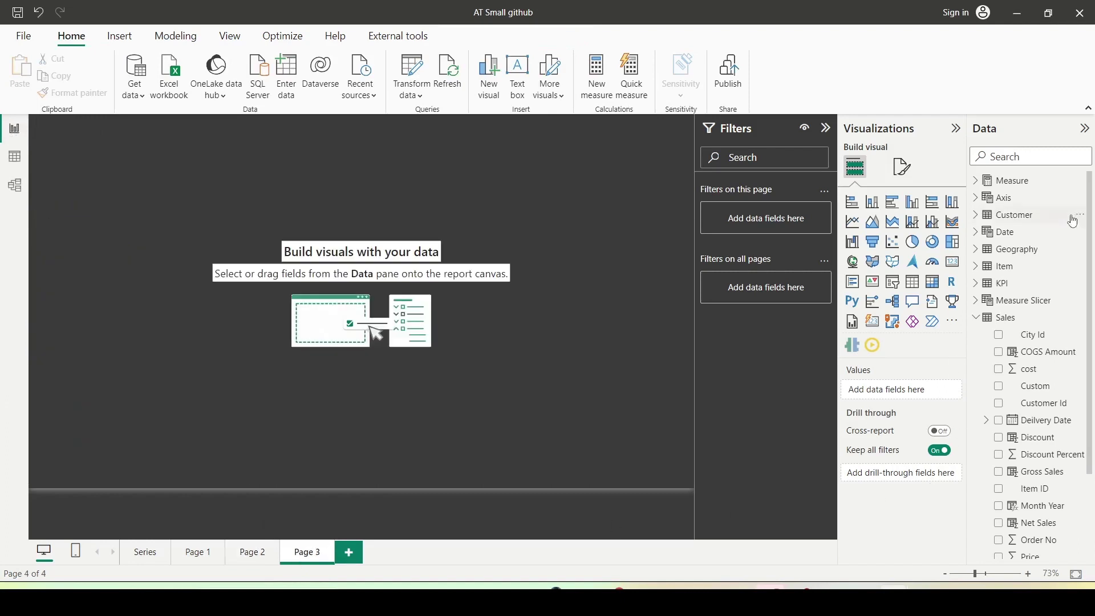
{"action": "scroll", "coordinate": [1011, 344], "scroll_direction": "down", "scroll_amount": 3}
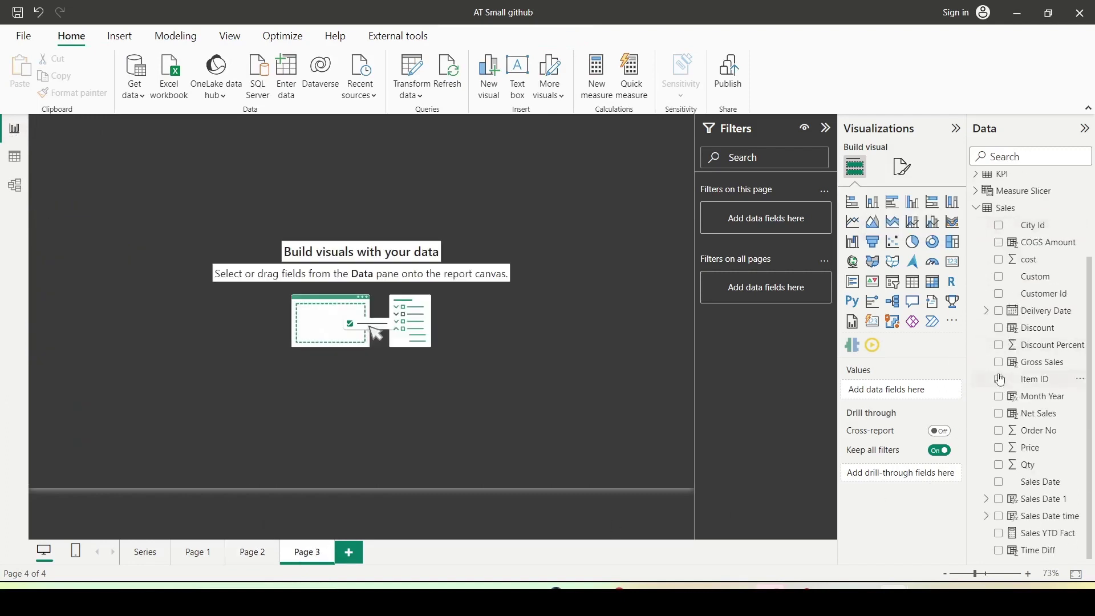
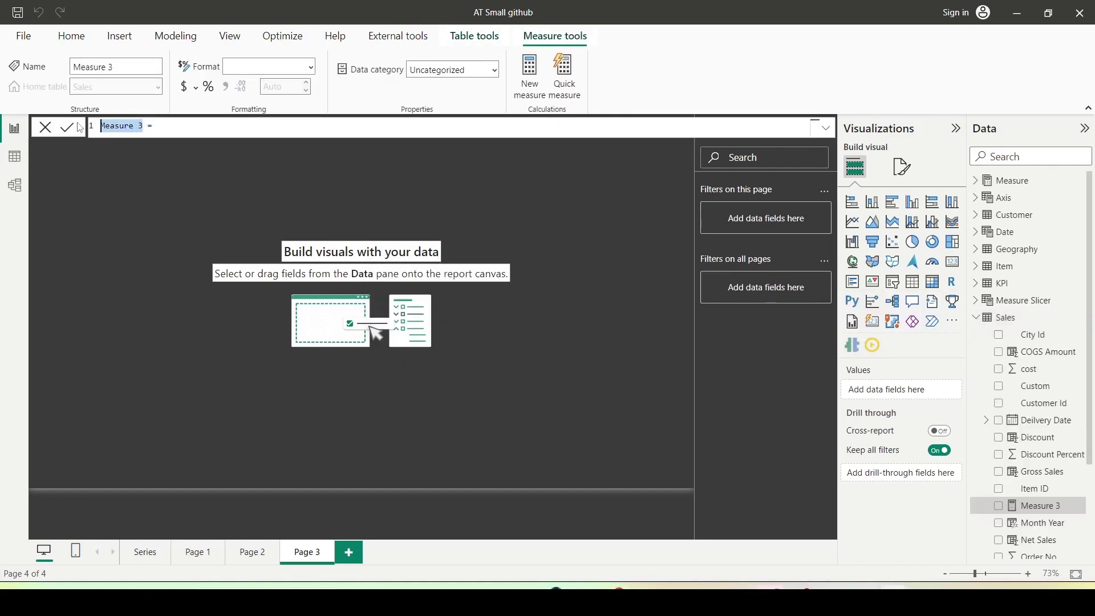
- Define the measure as Formatted Time Avg = AVERAGE(Sales[Time Diff]), copy the whole formula, and commit it
{"action": "type", "text": "Formatted Time "}
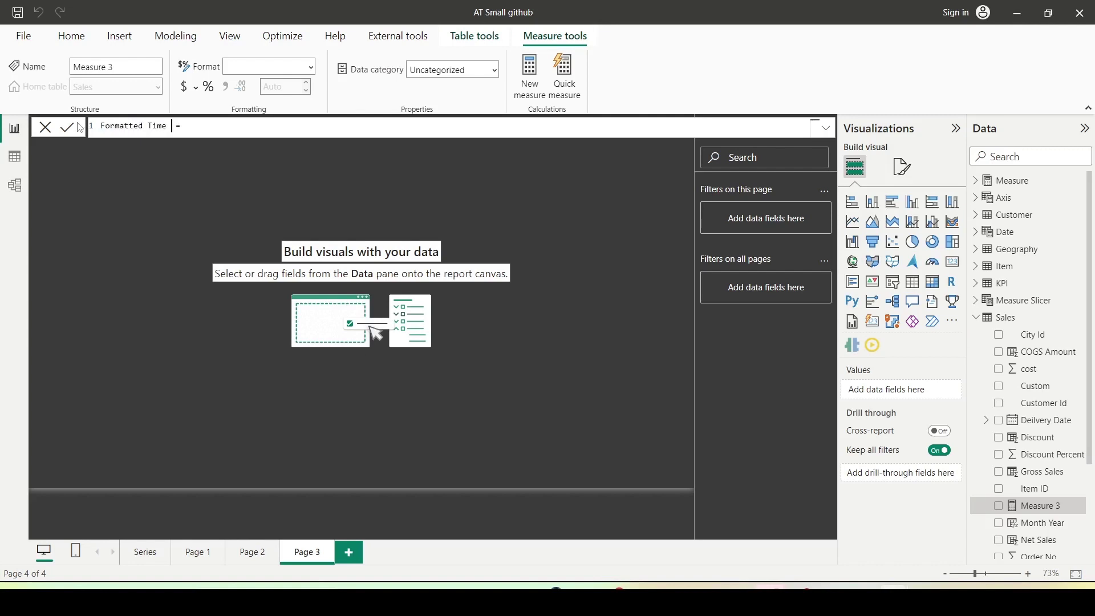
{"action": "type", "text": "Avg"}
{"action": "key", "text": "End"}
{"action": "type", "text": "av"}
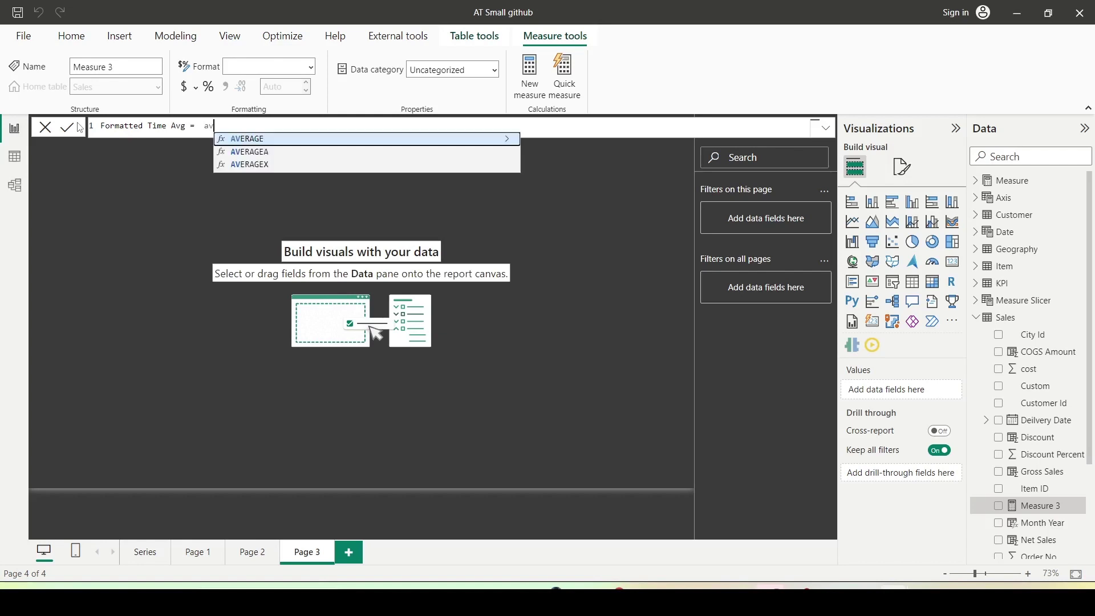
{"action": "key", "text": "Tab"}
{"action": "type", "text": "Sale"}
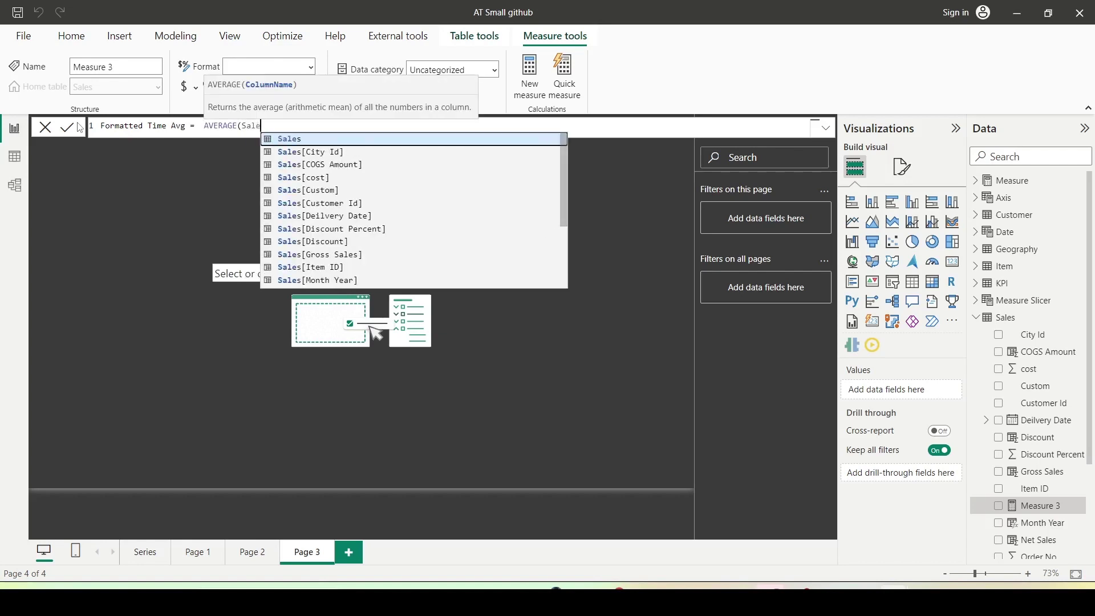
{"action": "type", "text": "s[ti"}
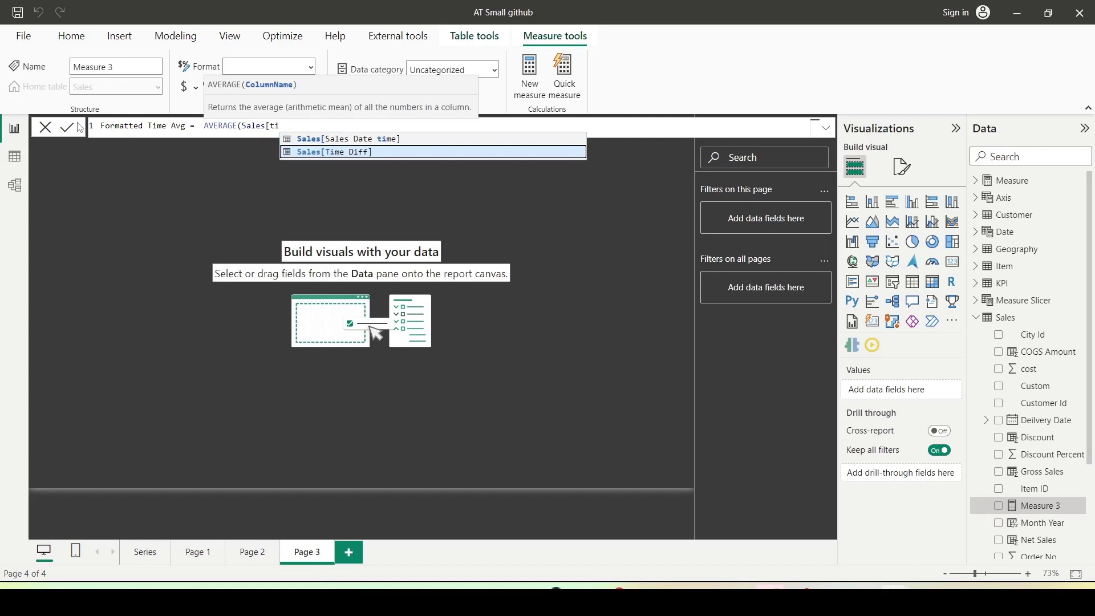
{"action": "key", "text": "Tab"}
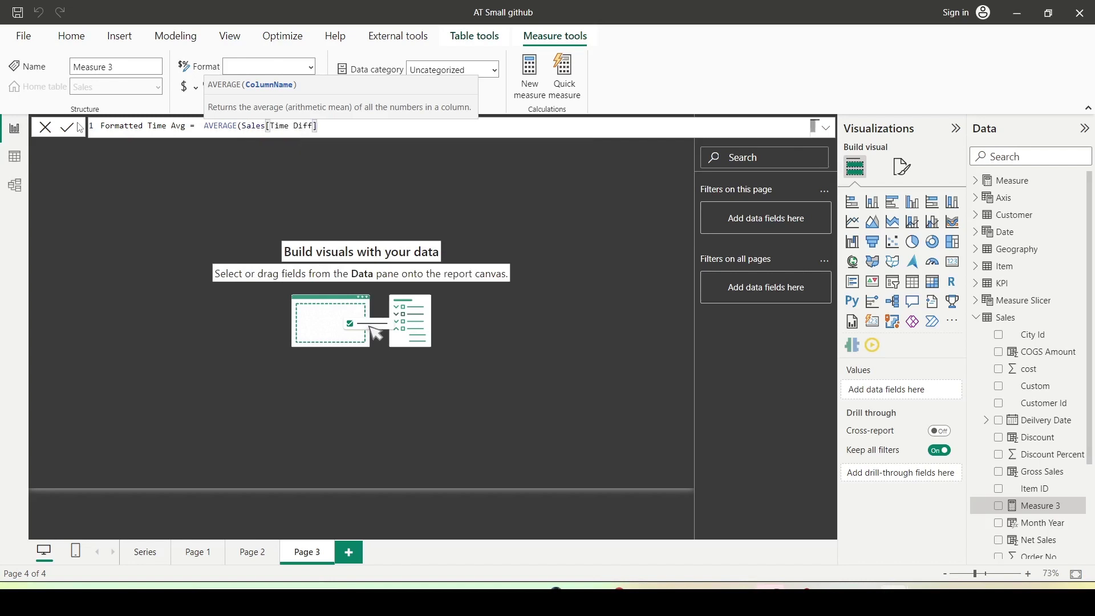
{"action": "type", "text": ")"}
{"action": "key", "text": "ctrl+a"}
{"action": "key", "text": "ctrl+c"}
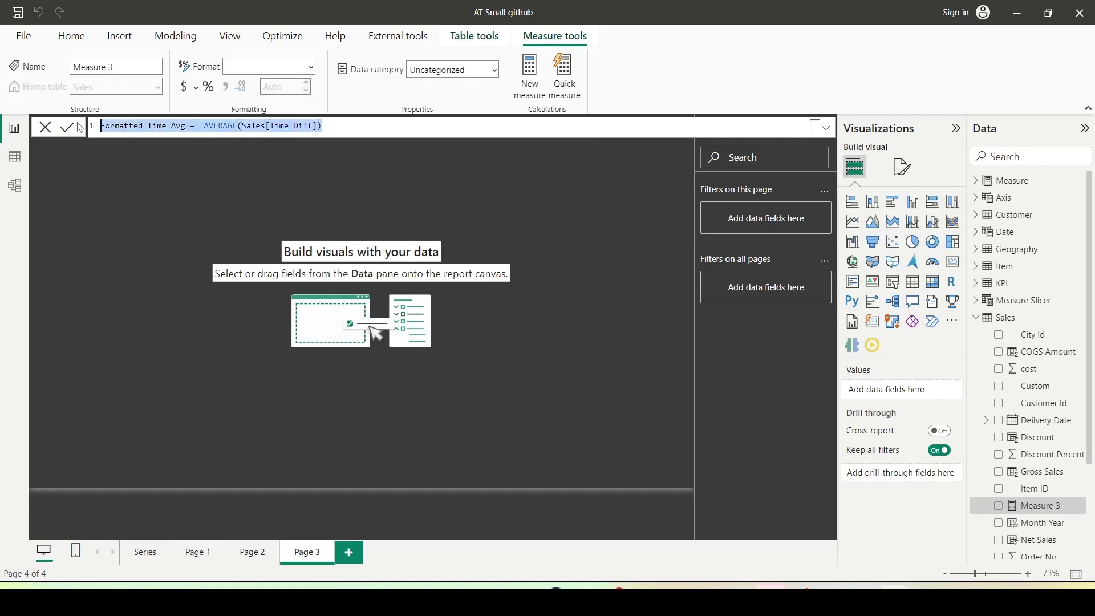
{"action": "left_click", "coordinate": [79, 128]}
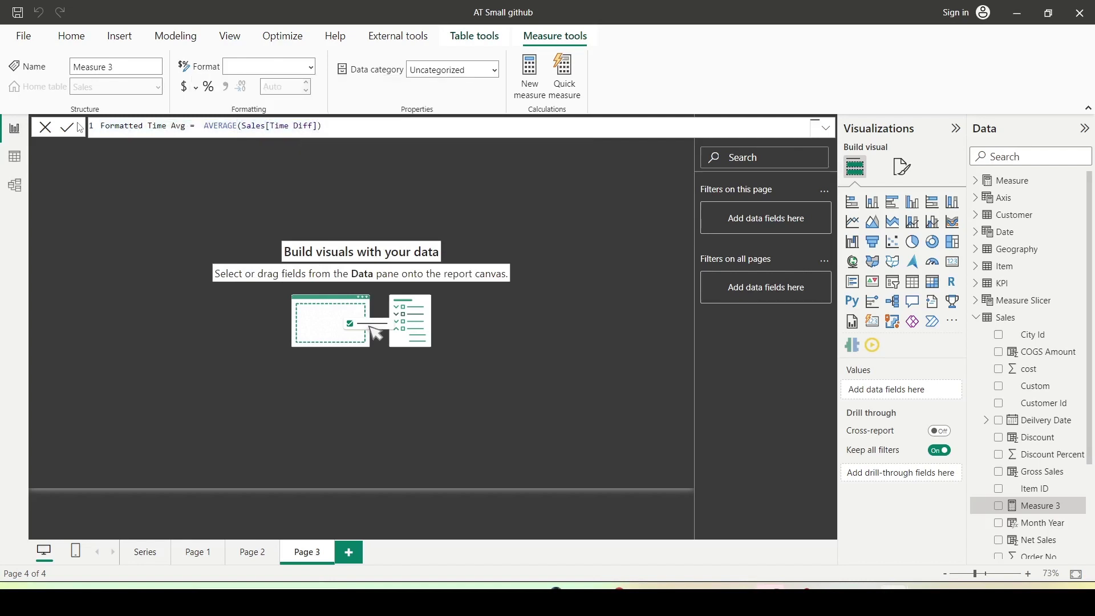
- Create a second Sales measure from the copied formula, named Not Formatted Time Avg, and commit it
{"action": "left_click", "coordinate": [526, 103]}
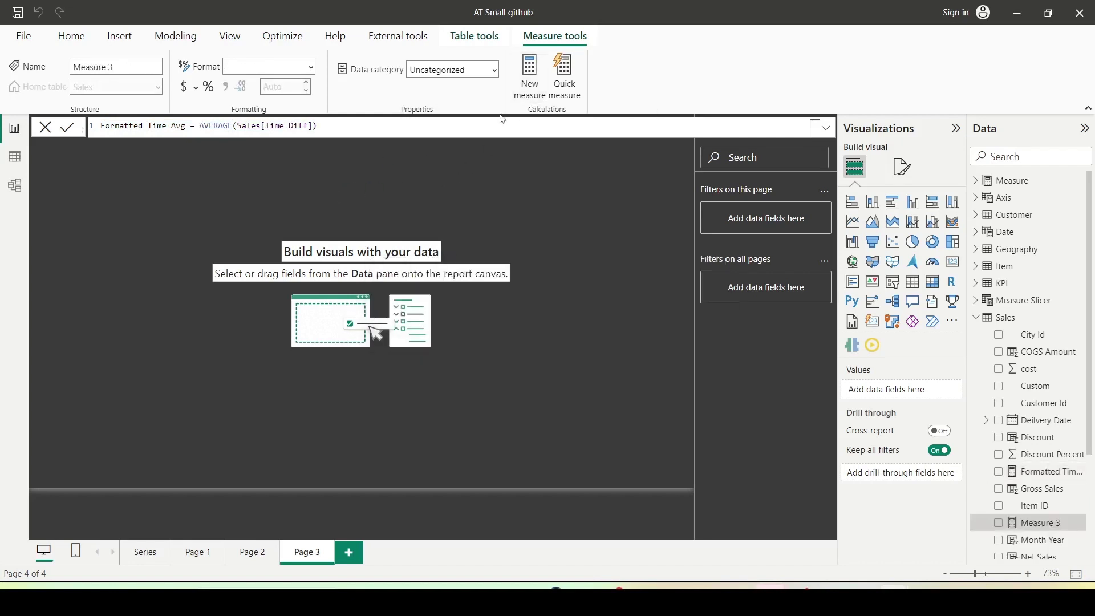
{"action": "left_click", "coordinate": [337, 174]}
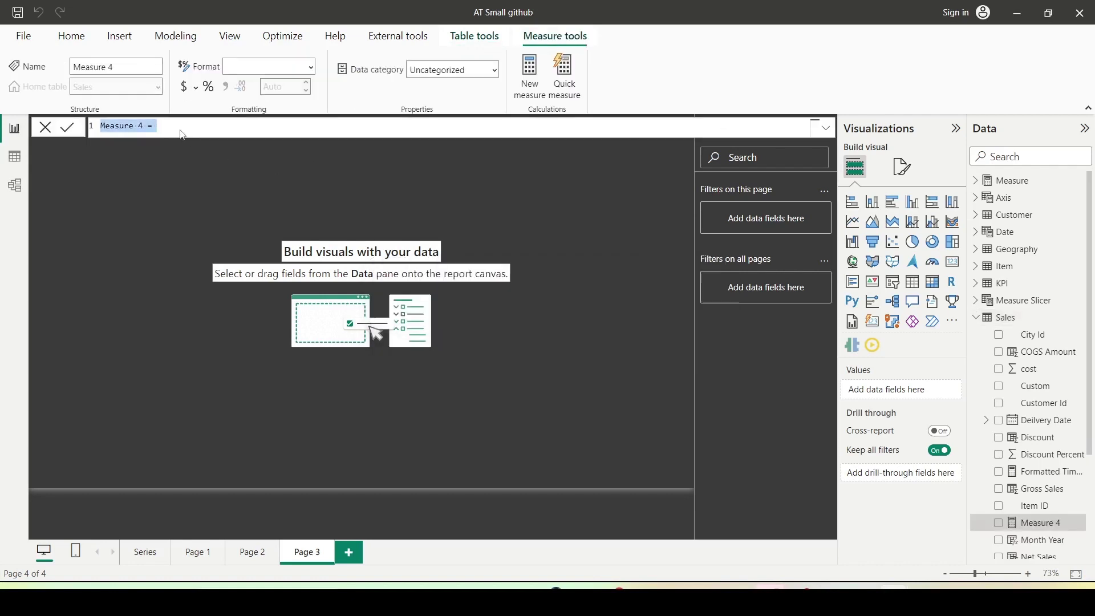
{"action": "key", "text": "ctrl+v"}
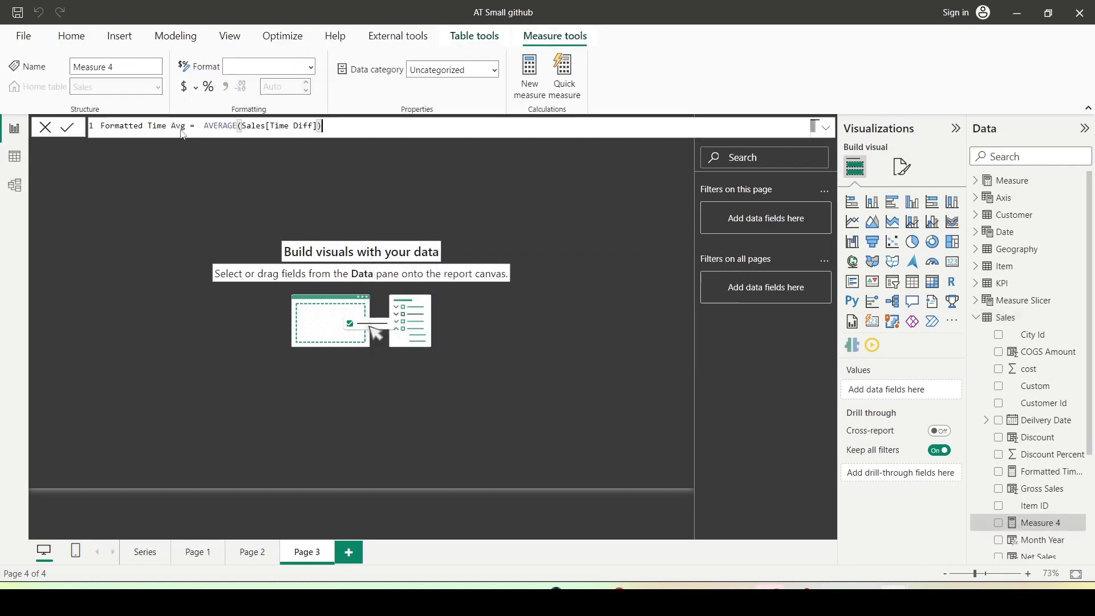
{"action": "left_click", "coordinate": [102, 127]}
{"action": "type", "text": "Not"}
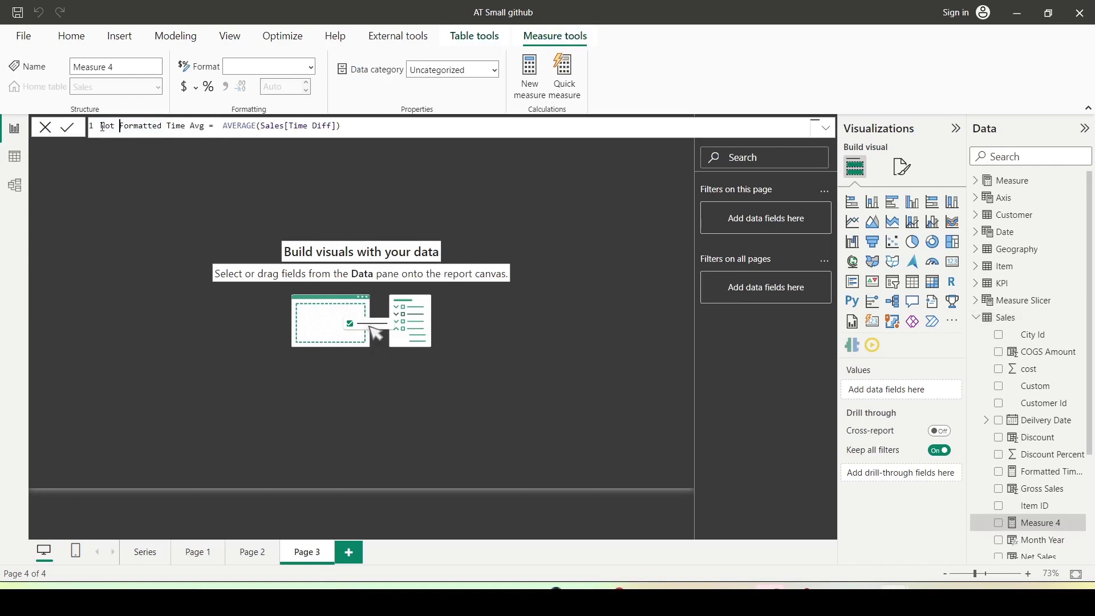
{"action": "left_click", "coordinate": [893, 393]}
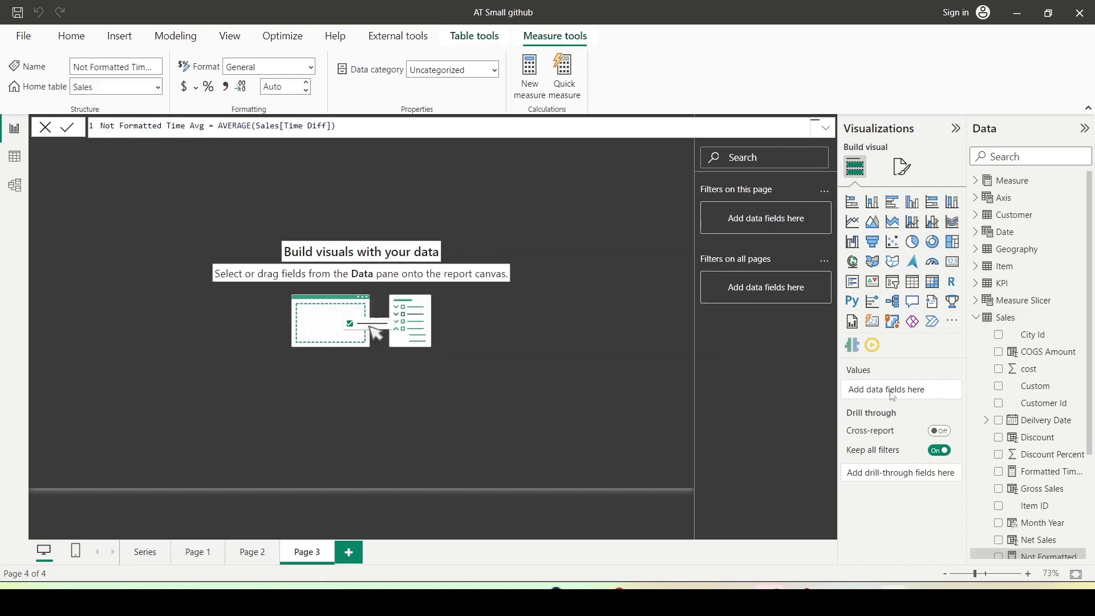
- Build a table visual of Brand from the Item table on the blank page and enlarge it
{"action": "scroll", "coordinate": [1042, 371], "scroll_direction": "down", "scroll_amount": 2}
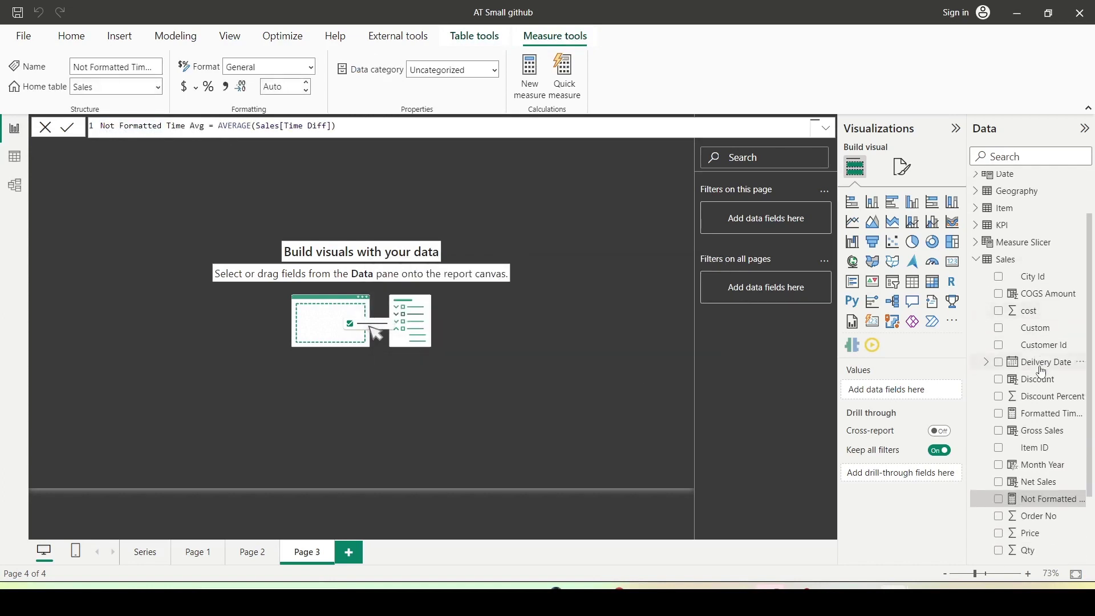
{"action": "scroll", "coordinate": [1034, 322], "scroll_direction": "up", "scroll_amount": 2}
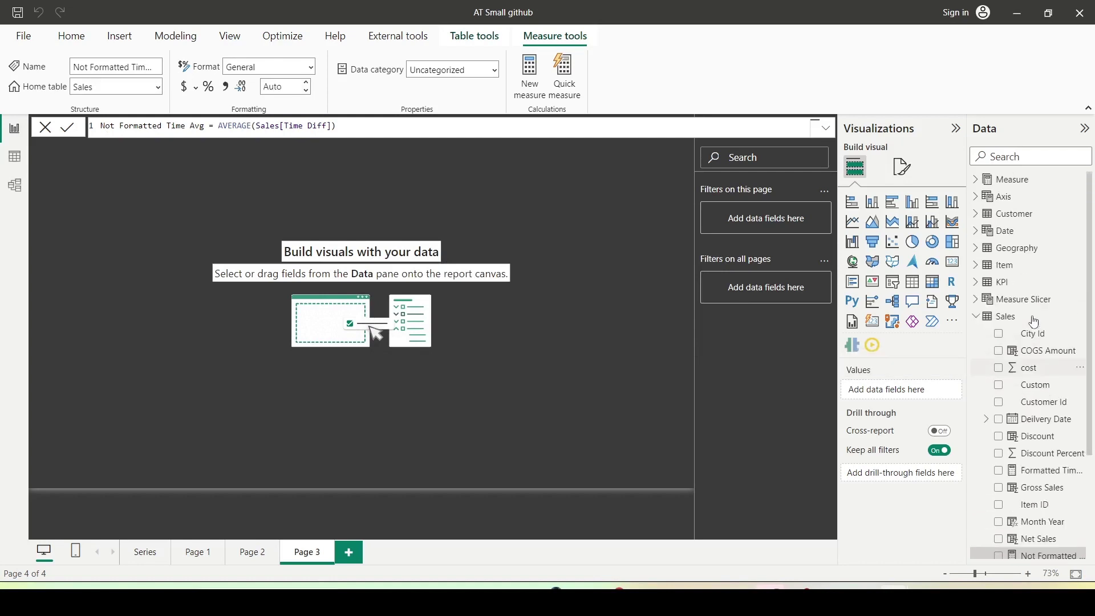
{"action": "left_click", "coordinate": [977, 271]}
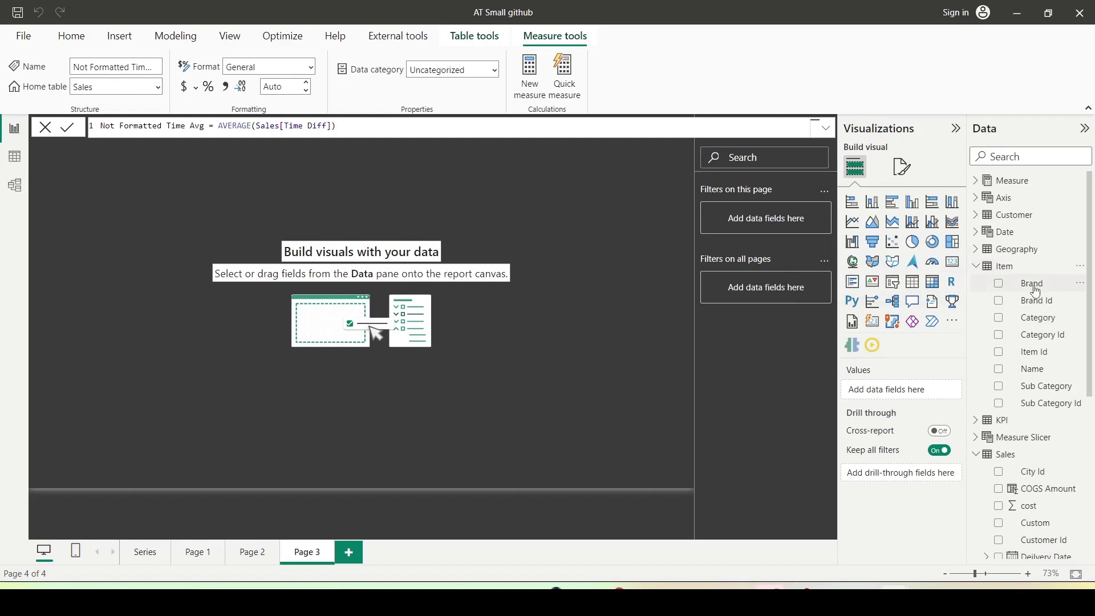
{"action": "left_click_drag", "start_coordinate": [1036, 292], "coordinate": [142, 243]}
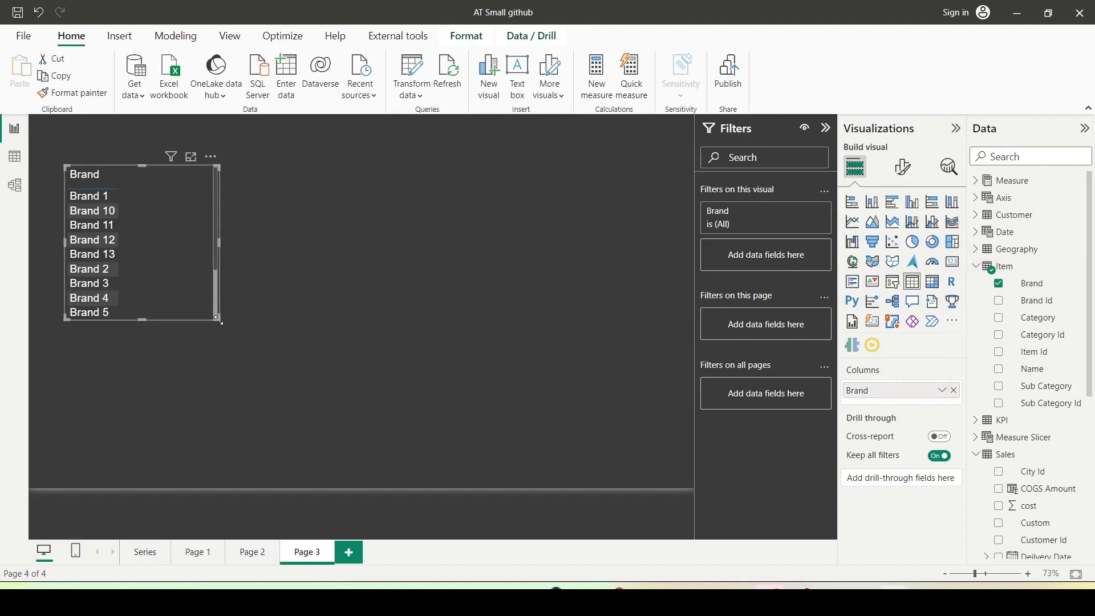
{"action": "left_click_drag", "start_coordinate": [207, 316], "coordinate": [341, 488]}
- Find the measures with the field search "for", add Formatted Time Avg and Not Formatted Time Avg to the Brand table, and widen it
{"action": "scroll", "coordinate": [1024, 435], "scroll_direction": "down", "scroll_amount": 5}
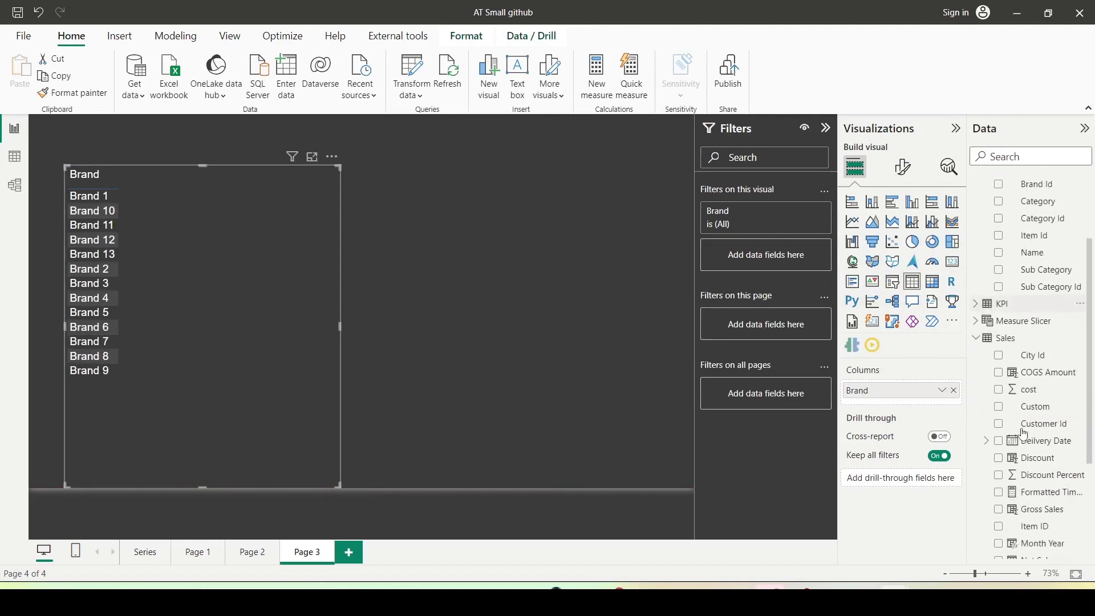
{"action": "left_click", "coordinate": [1007, 159]}
{"action": "type", "text": "for"}
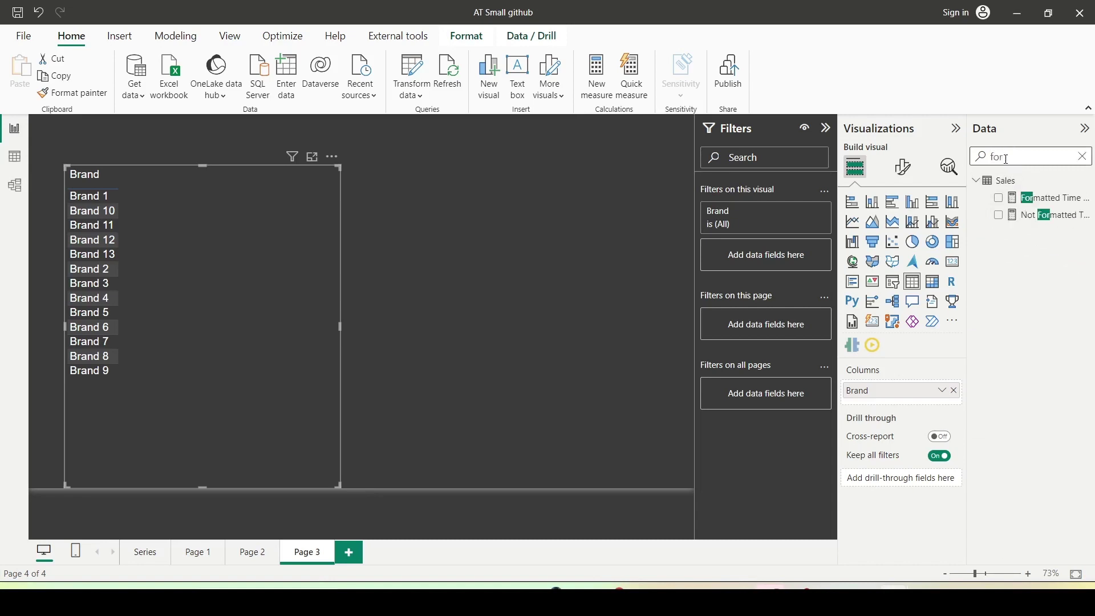
{"action": "left_click_drag", "start_coordinate": [1044, 198], "coordinate": [212, 266]}
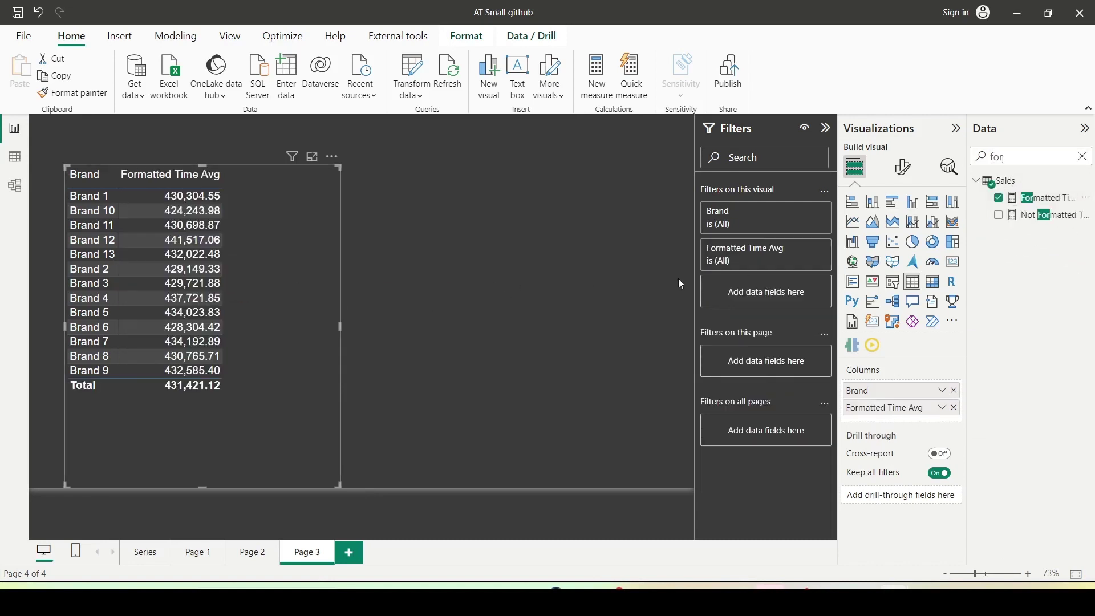
{"action": "left_click_drag", "start_coordinate": [1032, 215], "coordinate": [237, 262]}
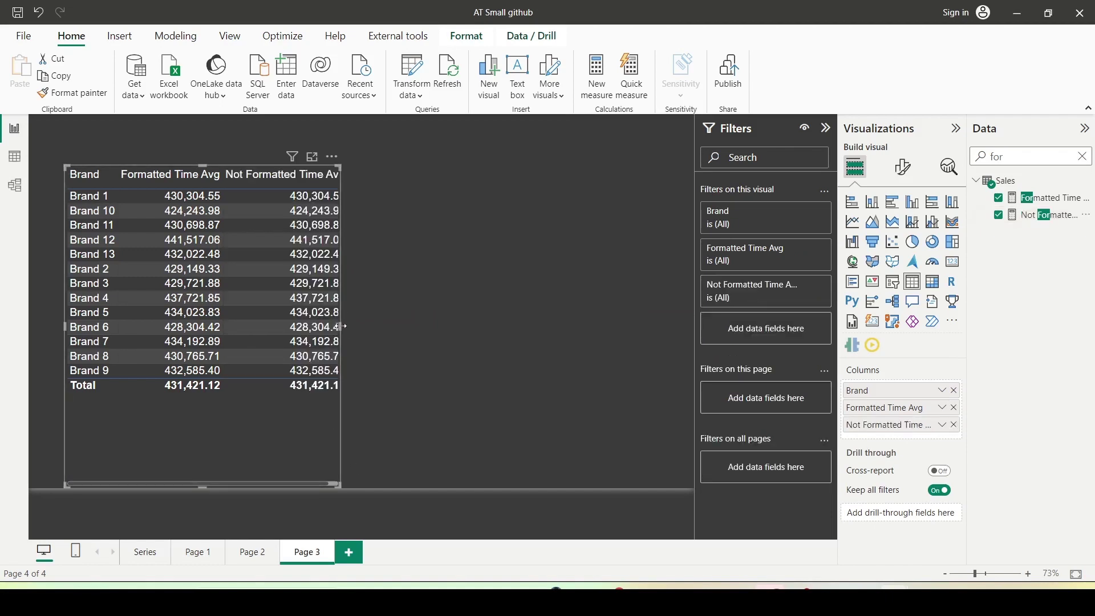
{"action": "left_click_drag", "start_coordinate": [341, 327], "coordinate": [419, 325]}
- Set the format of the Formatted Time Avg measure to Dynamic
{"action": "left_click", "coordinate": [1044, 200]}
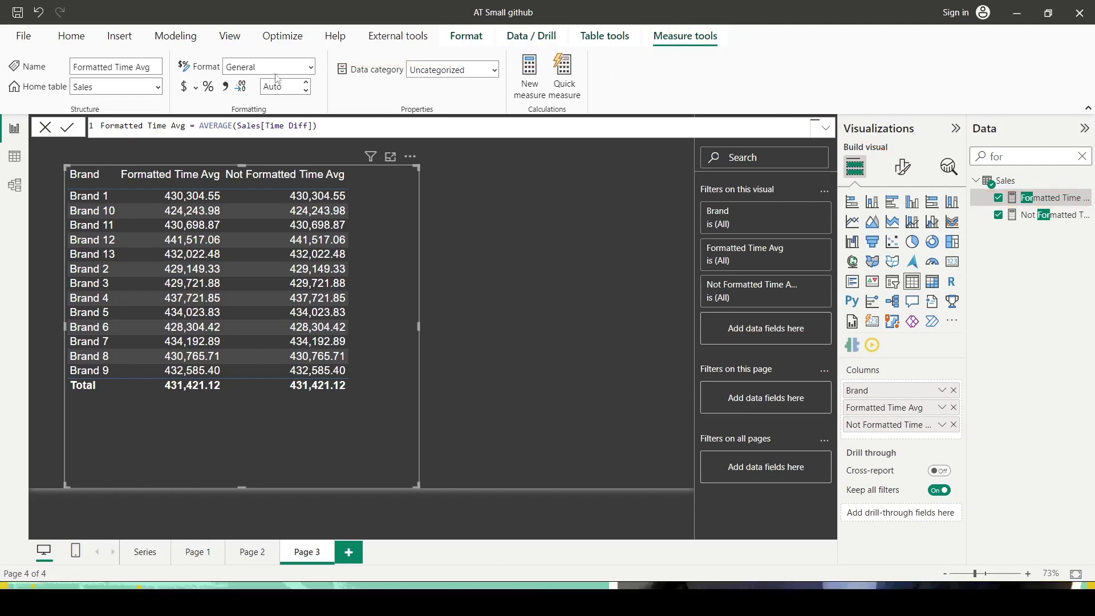
{"action": "left_click", "coordinate": [312, 67]}
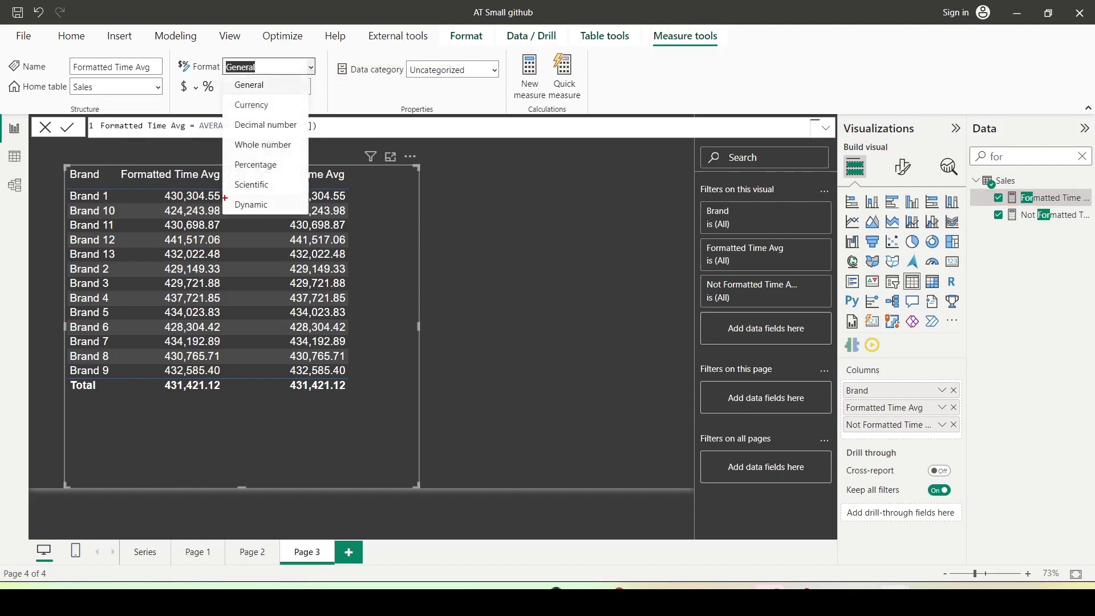
{"action": "key", "text": "Escape"}
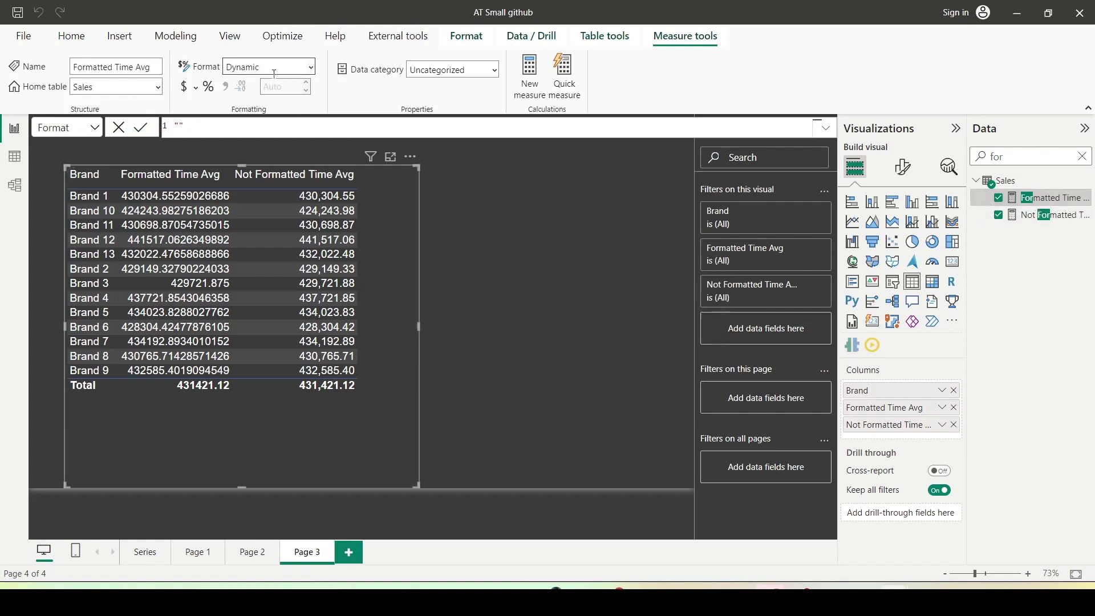
{"action": "left_click", "coordinate": [293, 67]}
{"action": "left_click", "coordinate": [246, 207]}
- Replace the empty format string with a SELECTEDMEASURE() expression building days.hours:minutes:seconds from QUOTIENT and MOD with 86400, 3600 and 60, each time part formatted "00"
{"action": "left_click", "coordinate": [94, 128]}
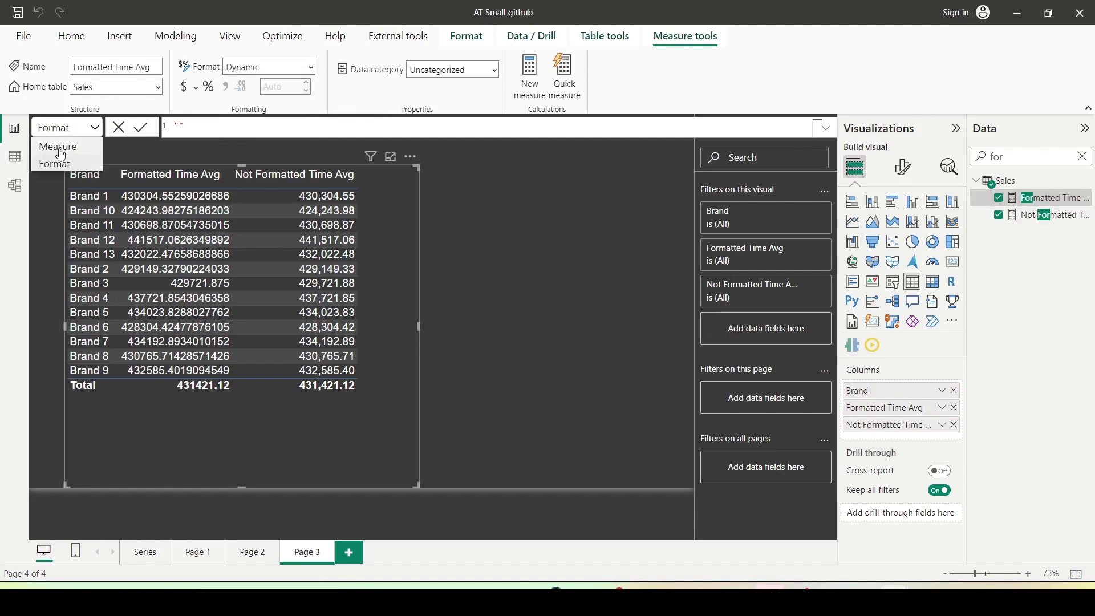
{"action": "left_click", "coordinate": [202, 126]}
{"action": "left_click_drag", "start_coordinate": [202, 126], "coordinate": [162, 126]}
{"action": "type", "text": "\"\"\"\" & QUOTIENT(SELECTEDMEASURE(), 86400) & \".\" & format( QUOTIENT(MOD(SELECTEDMEASURE(), 86400),3600),\"00\") &  \":\" & format(QUOTIENT(MOD(MOD(SELECTEDMEASURE(), 86400),3600),60), \"00\")&  \":\" & format(Round(MOD(MOD(MOD(SELECTEDMEASURE(), 86400),3600),60),0),\"00\")"}
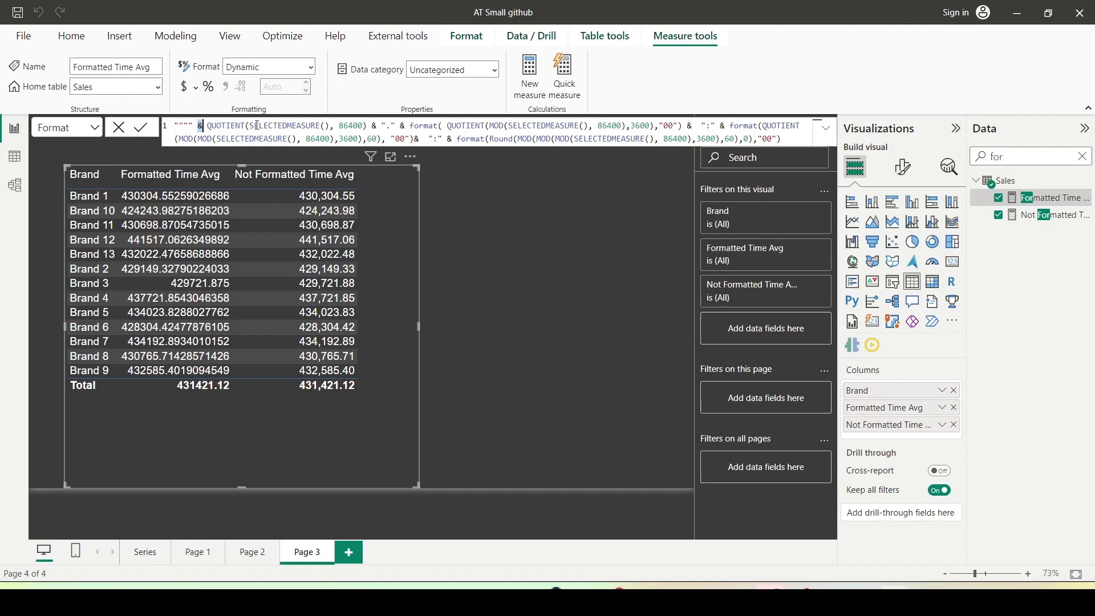
- Examine the days part of the format expression, QUOTIENT(SELECTEDMEASURE(), 86400)
{"action": "left_click_drag", "start_coordinate": [247, 127], "coordinate": [331, 124]}
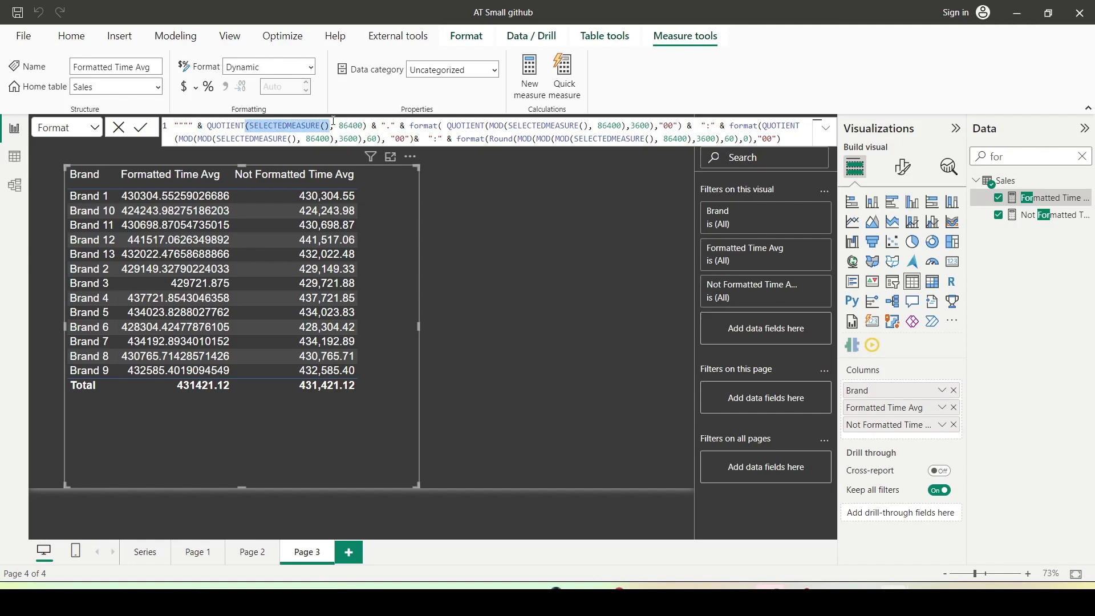
{"action": "left_click", "coordinate": [221, 125]}
{"action": "double_click", "coordinate": [222, 126]}
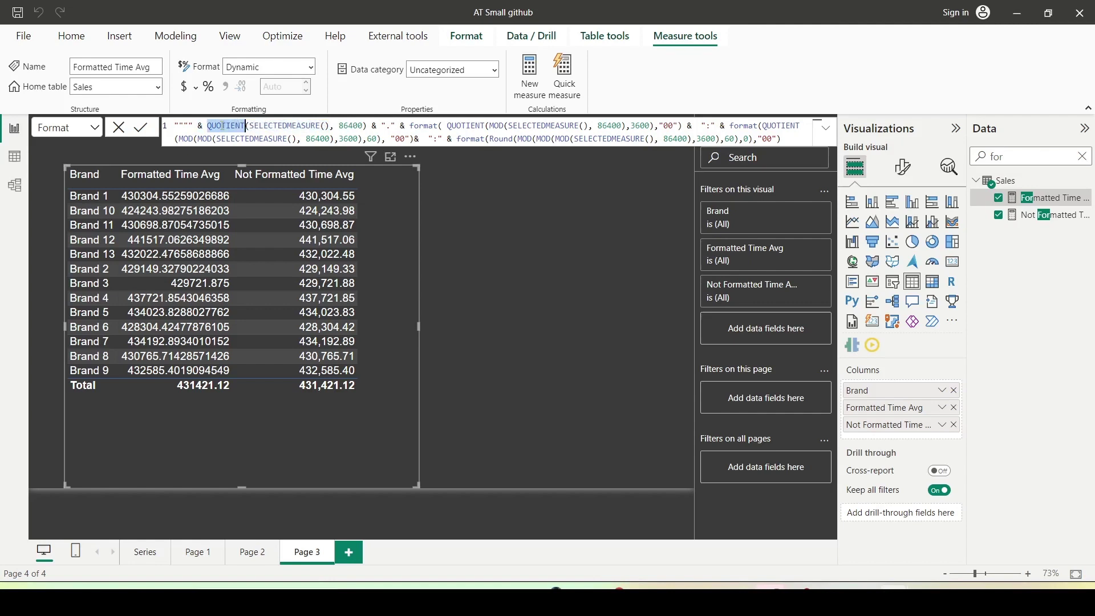
{"action": "left_click", "coordinate": [360, 126]}
{"action": "double_click", "coordinate": [360, 125]}
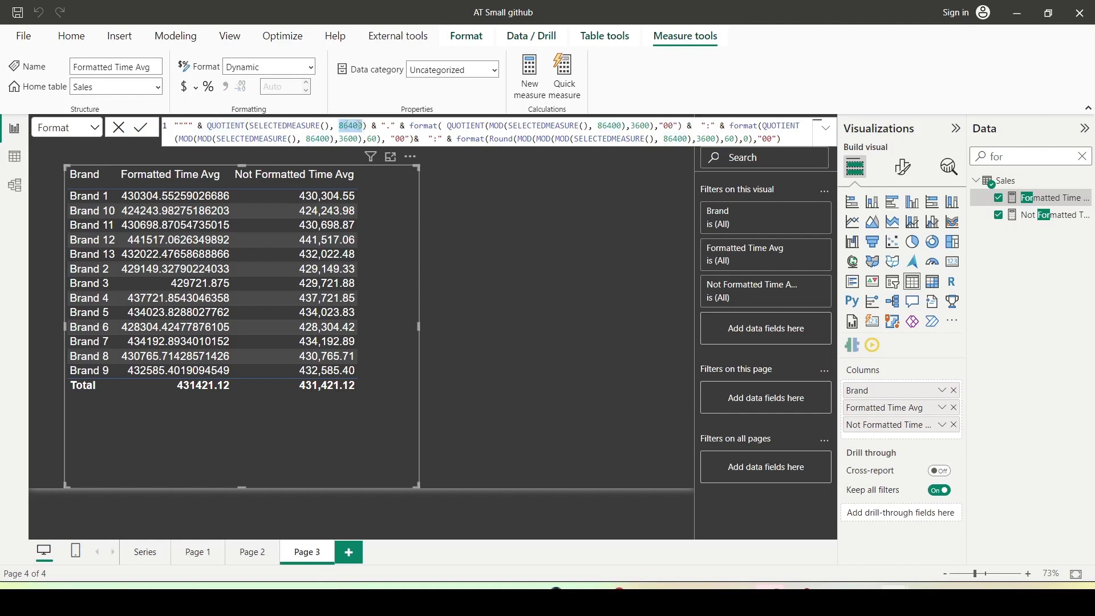
{"action": "left_click_drag", "start_coordinate": [366, 126], "coordinate": [208, 125]}
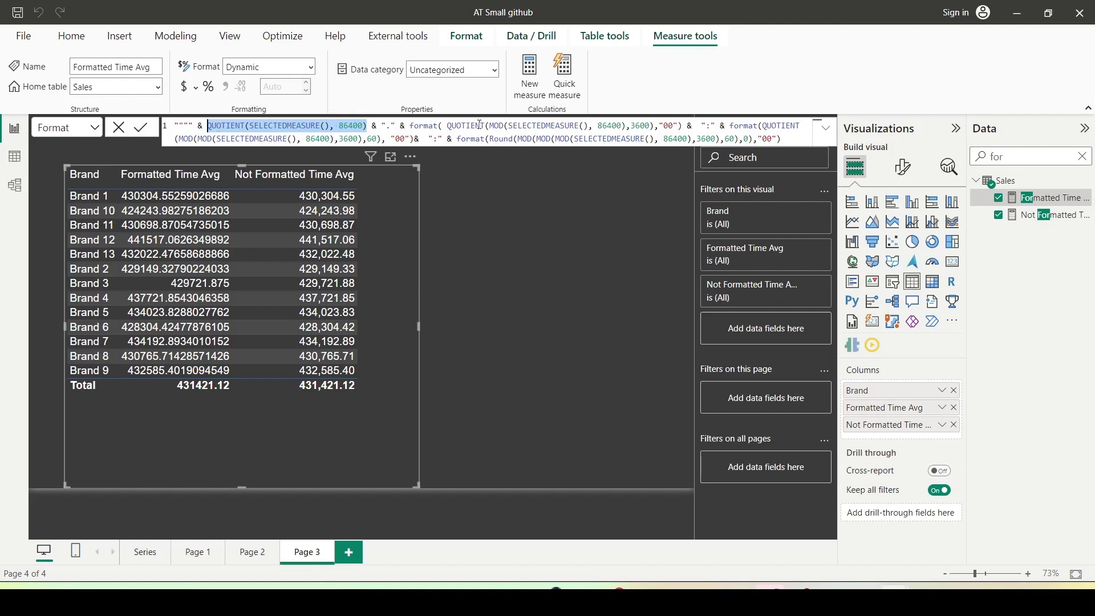
{"action": "left_click", "coordinate": [368, 126]}
{"action": "left_click_drag", "start_coordinate": [368, 125], "coordinate": [207, 125]}
- Examine the nested MOD and QUOTIENT terms for hours, minutes and seconds in the format expression
{"action": "double_click", "coordinate": [498, 125]}
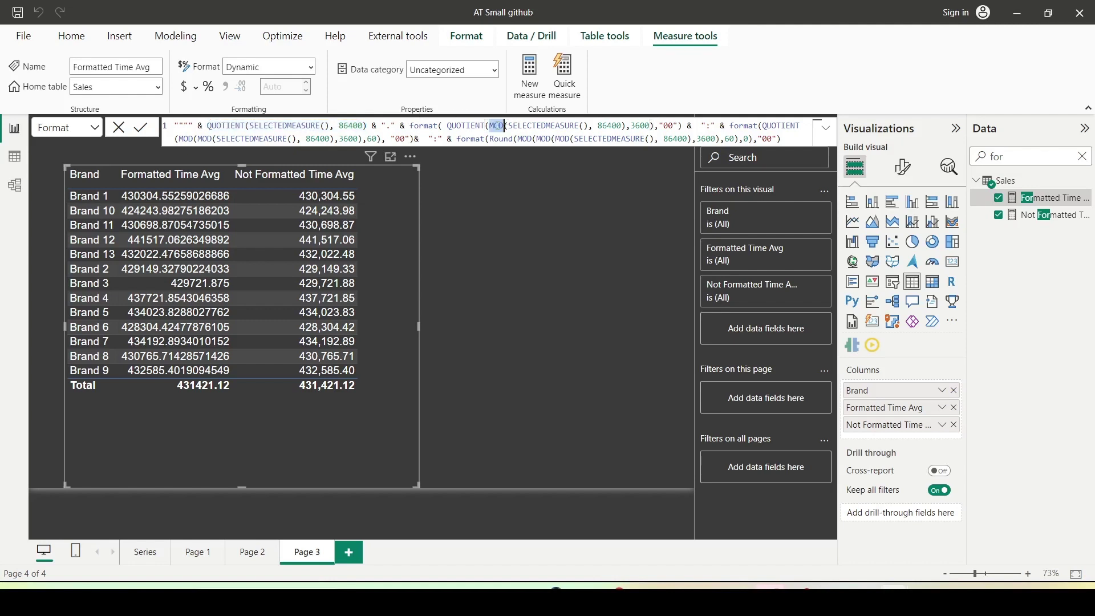
{"action": "double_click", "coordinate": [454, 126]}
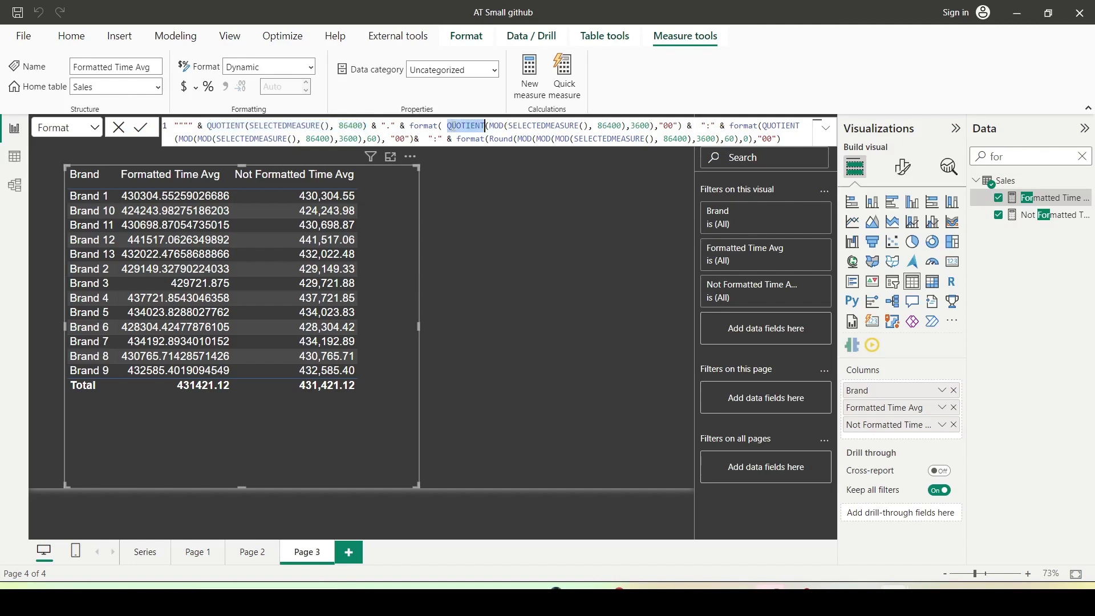
{"action": "double_click", "coordinate": [643, 126]}
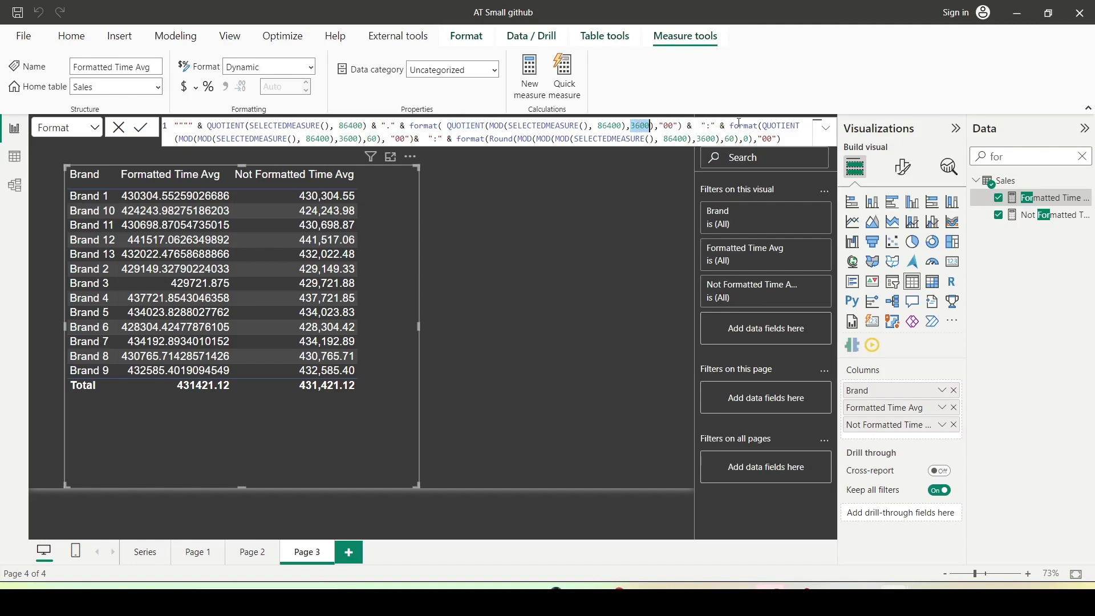
{"action": "double_click", "coordinate": [767, 127]}
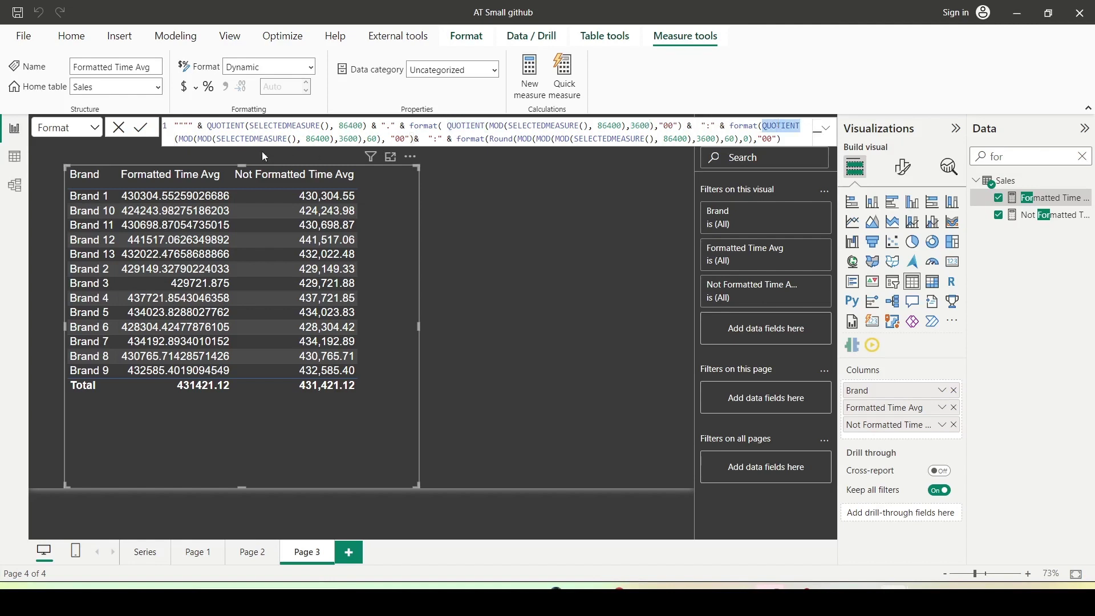
{"action": "double_click", "coordinate": [204, 139]}
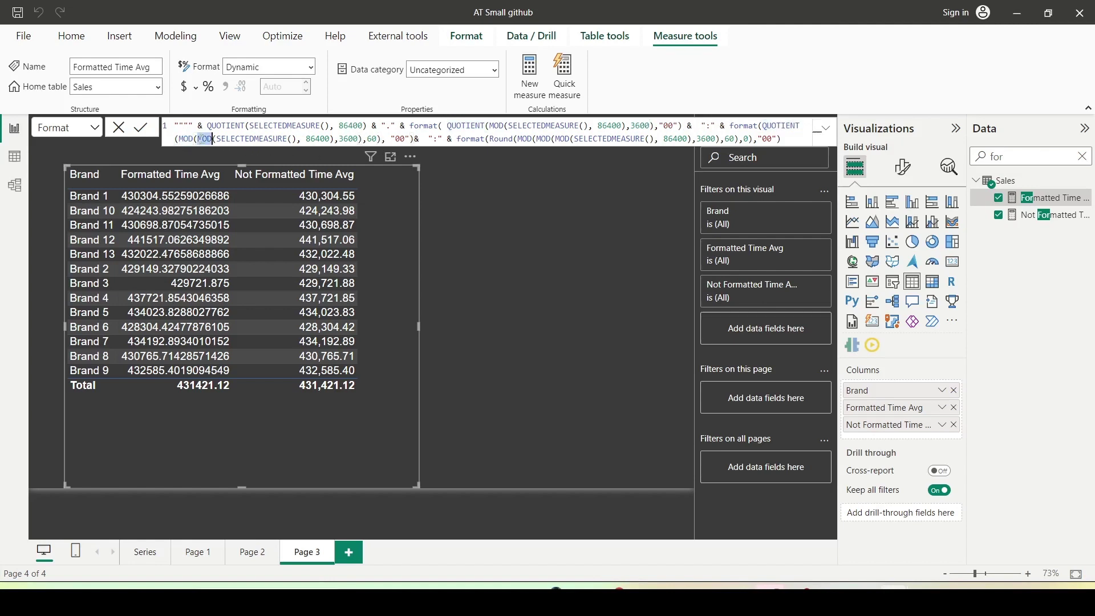
{"action": "double_click", "coordinate": [183, 139]}
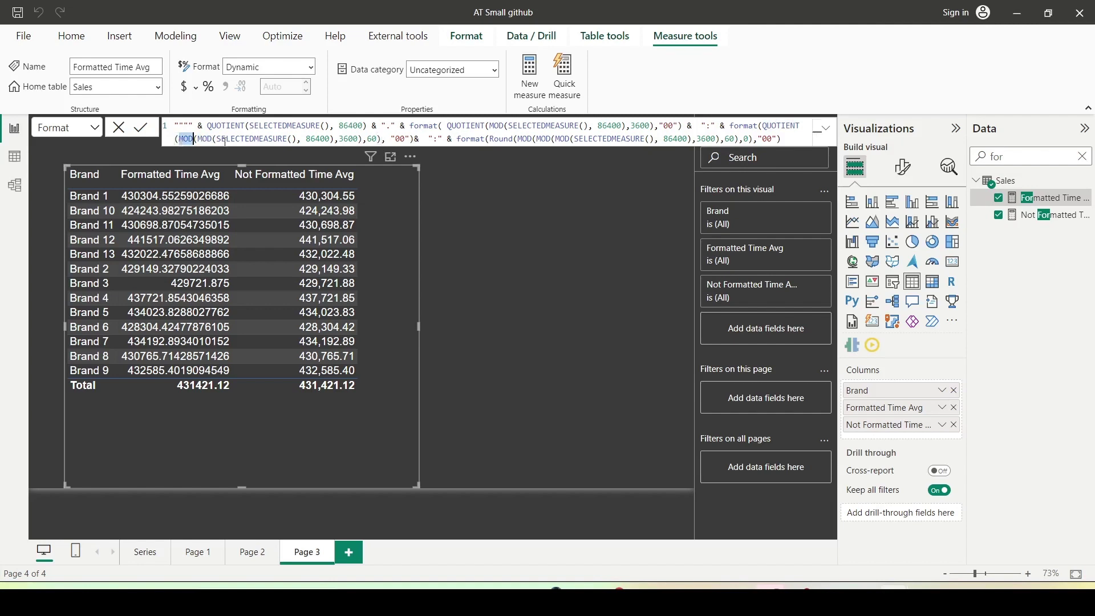
{"action": "double_click", "coordinate": [525, 139]}
{"action": "double_click", "coordinate": [544, 139]}
{"action": "double_click", "coordinate": [675, 139]}
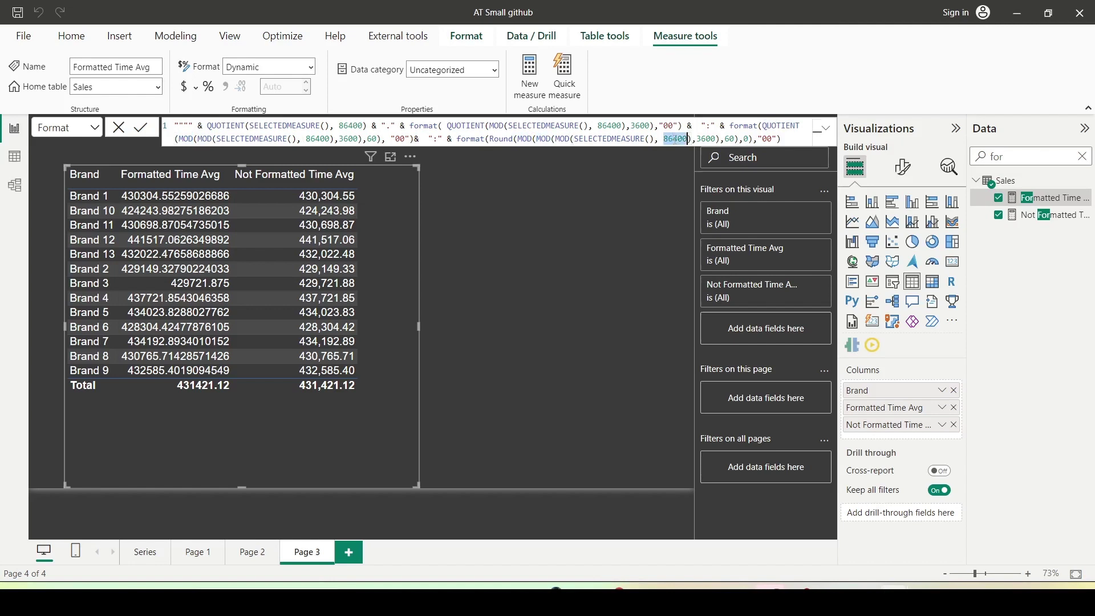
{"action": "left_click", "coordinate": [702, 139]}
{"action": "double_click", "coordinate": [703, 139]}
{"action": "double_click", "coordinate": [730, 139]}
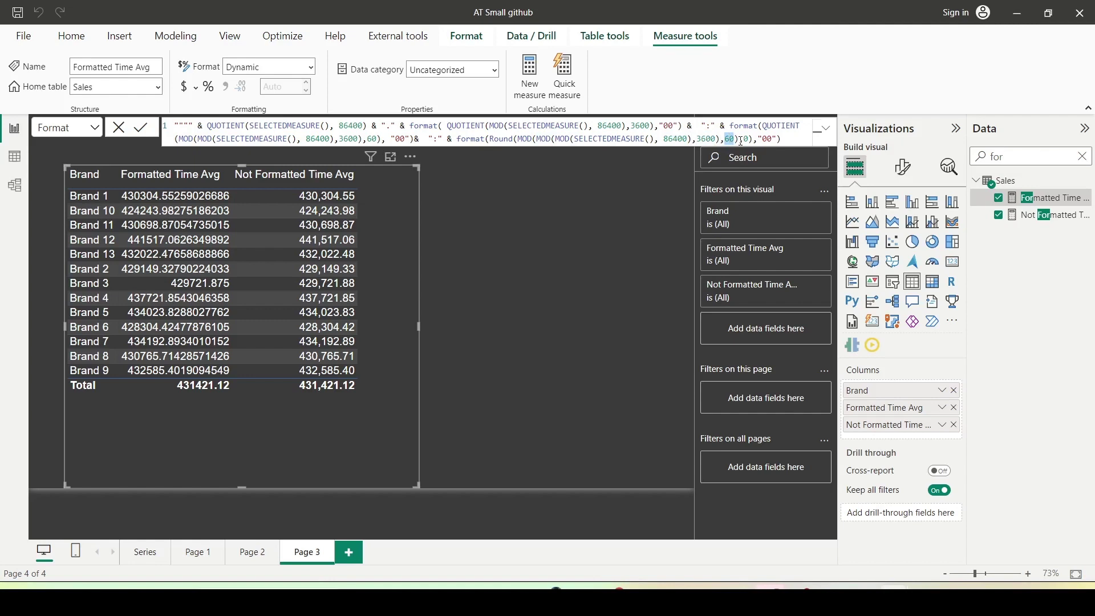
- Review the format, "00" and Round pieces, then the whole dynamic format expression
{"action": "double_click", "coordinate": [423, 126]}
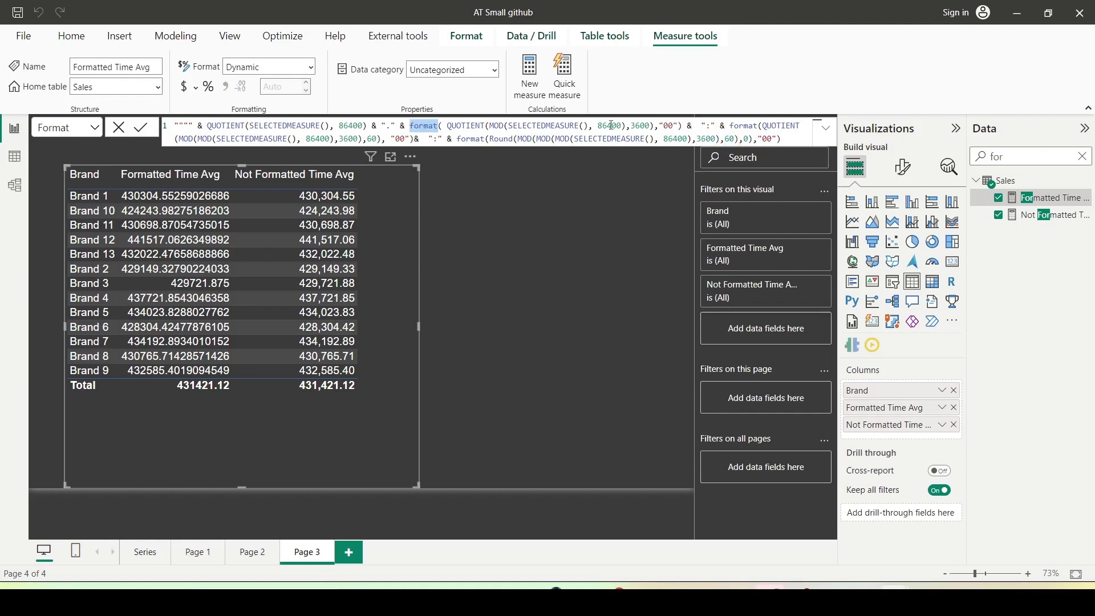
{"action": "double_click", "coordinate": [670, 125]}
{"action": "left_click", "coordinate": [794, 137]}
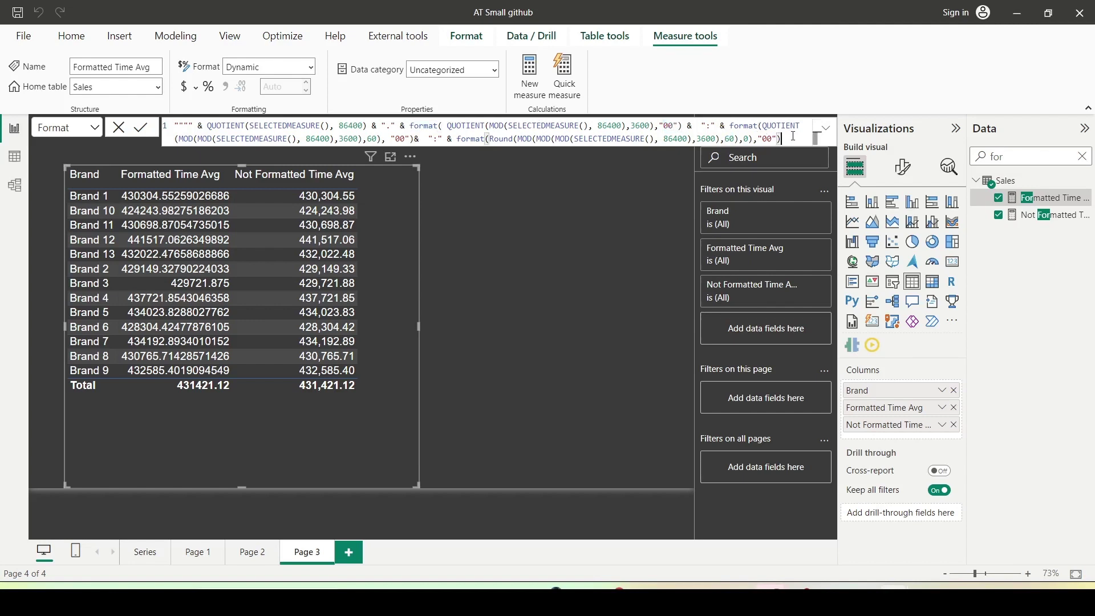
{"action": "double_click", "coordinate": [495, 139]}
{"action": "left_click", "coordinate": [788, 141]}
{"action": "left_click_drag", "start_coordinate": [787, 141], "coordinate": [171, 126]}
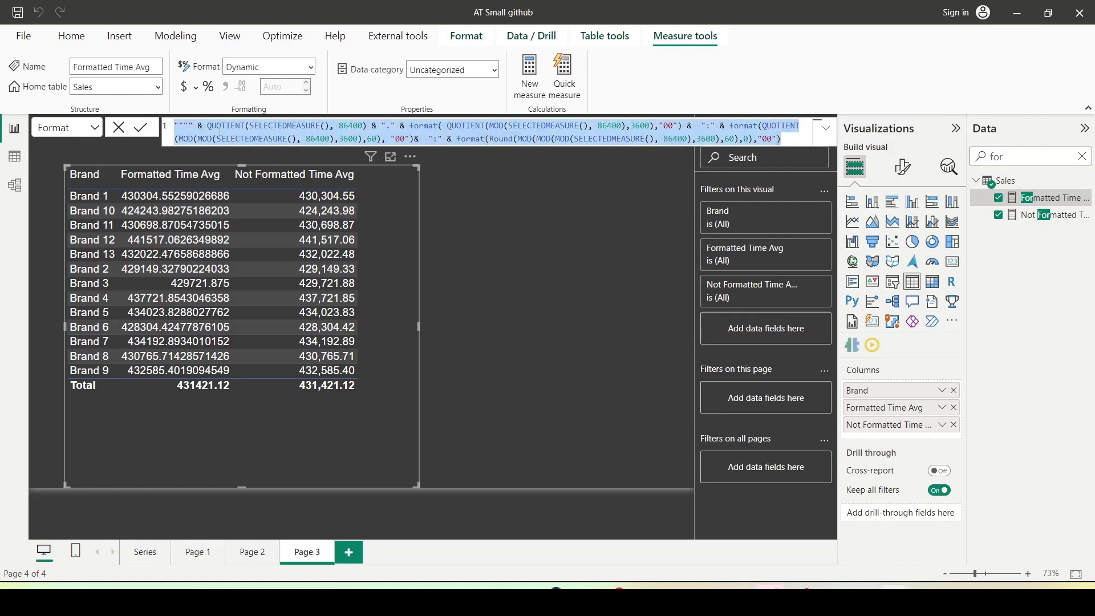
{"action": "key", "text": "Escape"}
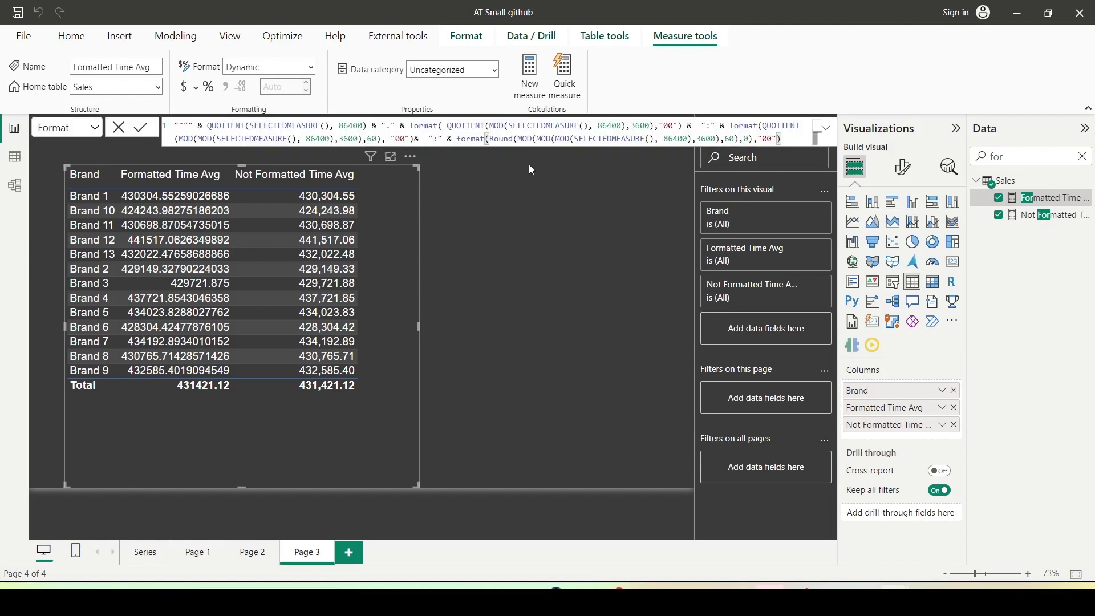
- Commit the dynamic format expression and sort the table by Formatted Time Avg in both directions, ending with descending order
{"action": "key", "text": "Return"}
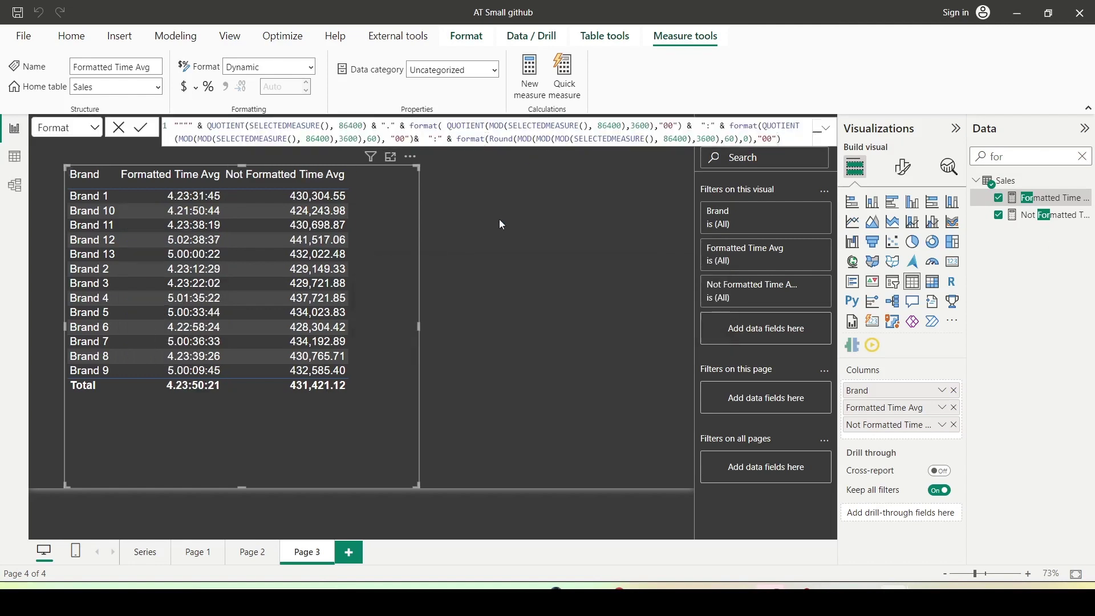
{"action": "left_click", "coordinate": [293, 182]}
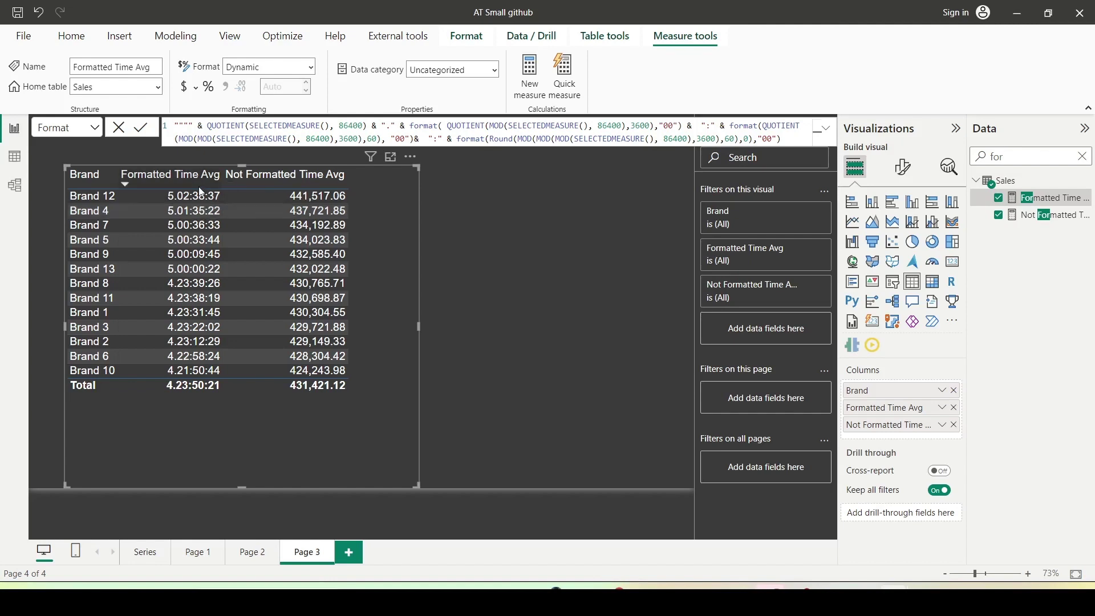
{"action": "left_click", "coordinate": [199, 189]}
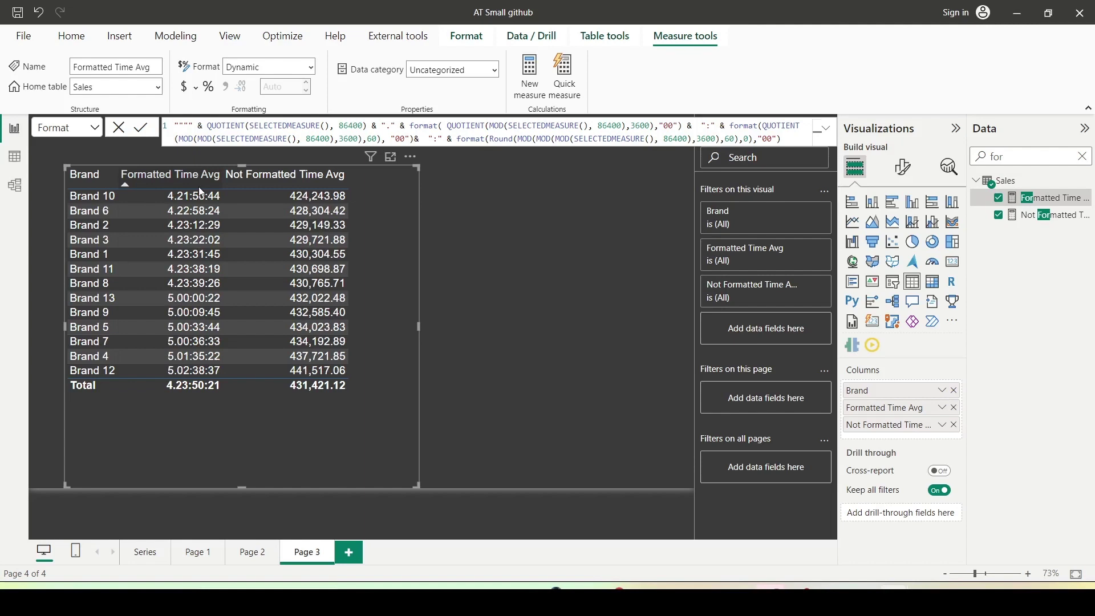
{"action": "left_click", "coordinate": [199, 187]}
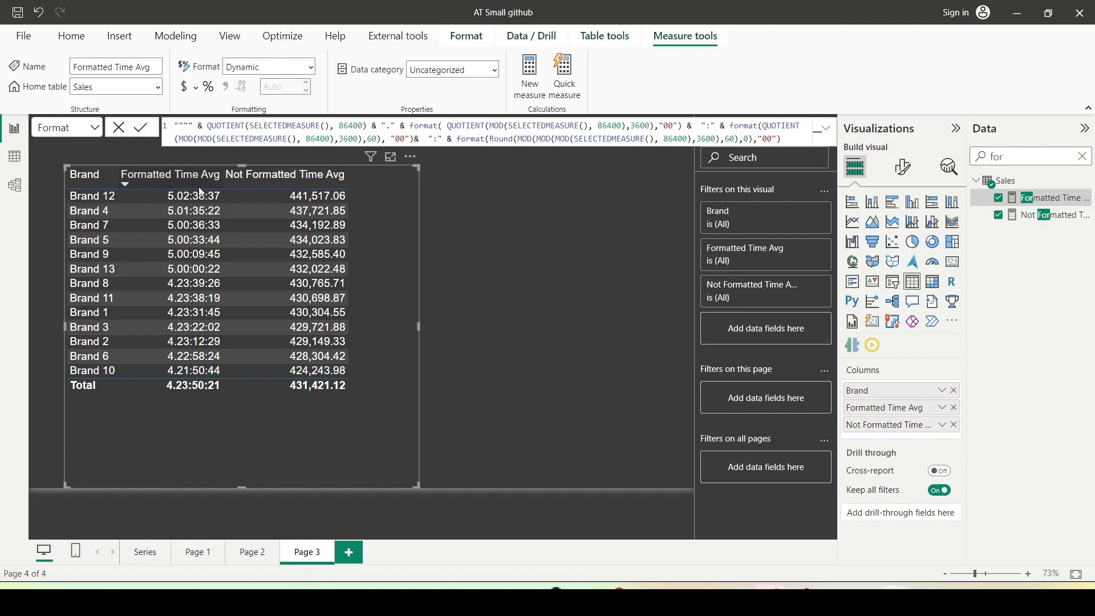
- Move the Brand table to the page's left edge and shrink it to free space beside it
{"action": "left_click_drag", "start_coordinate": [375, 387], "coordinate": [359, 341]}
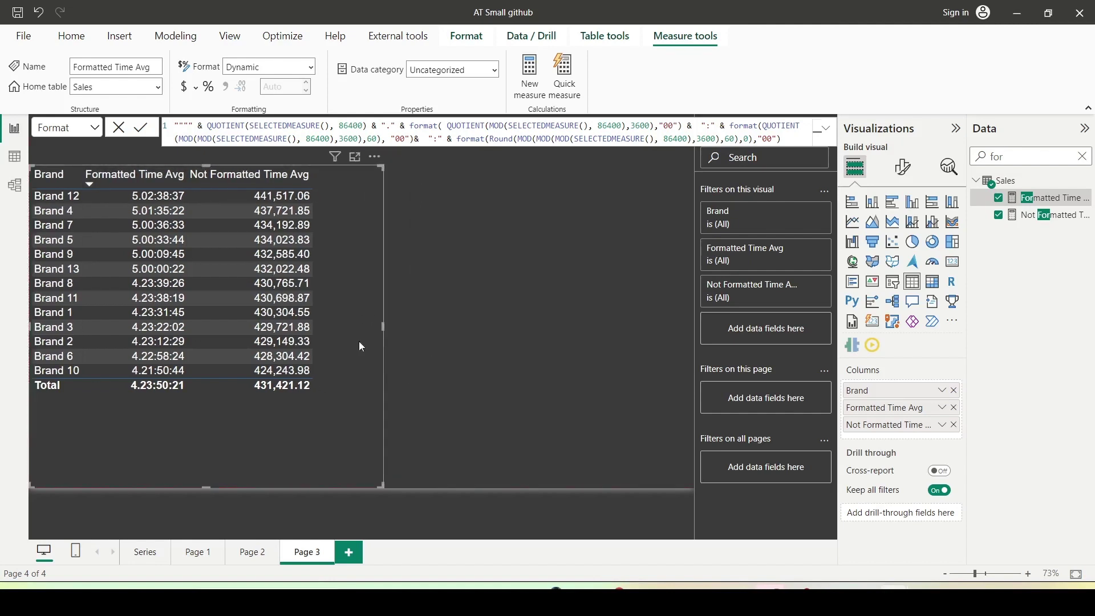
{"action": "left_click_drag", "start_coordinate": [379, 167], "coordinate": [327, 177]}
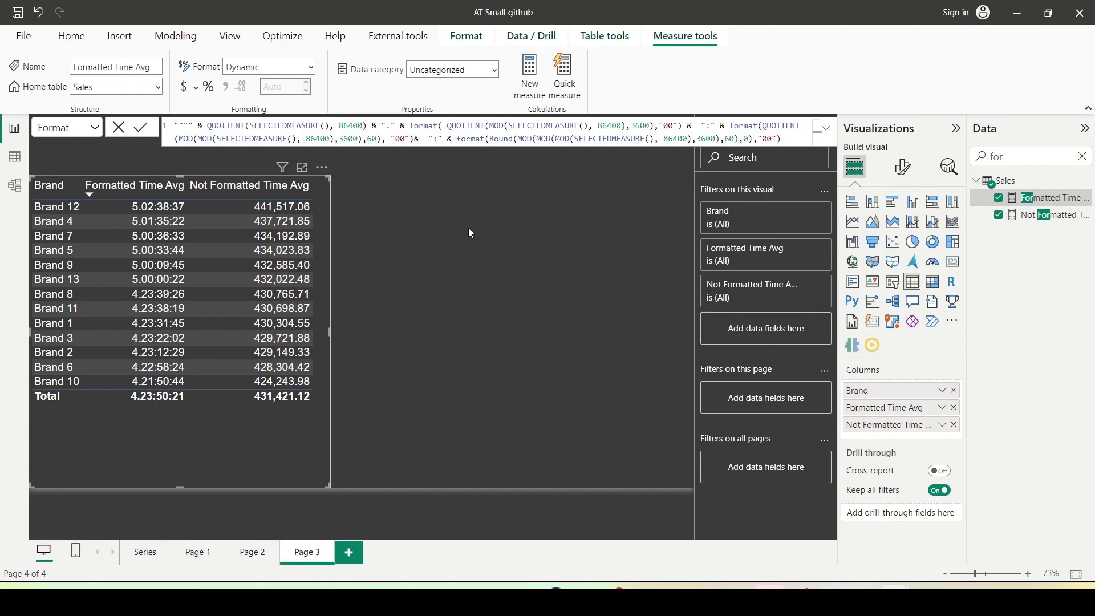
{"action": "left_click", "coordinate": [469, 229]}
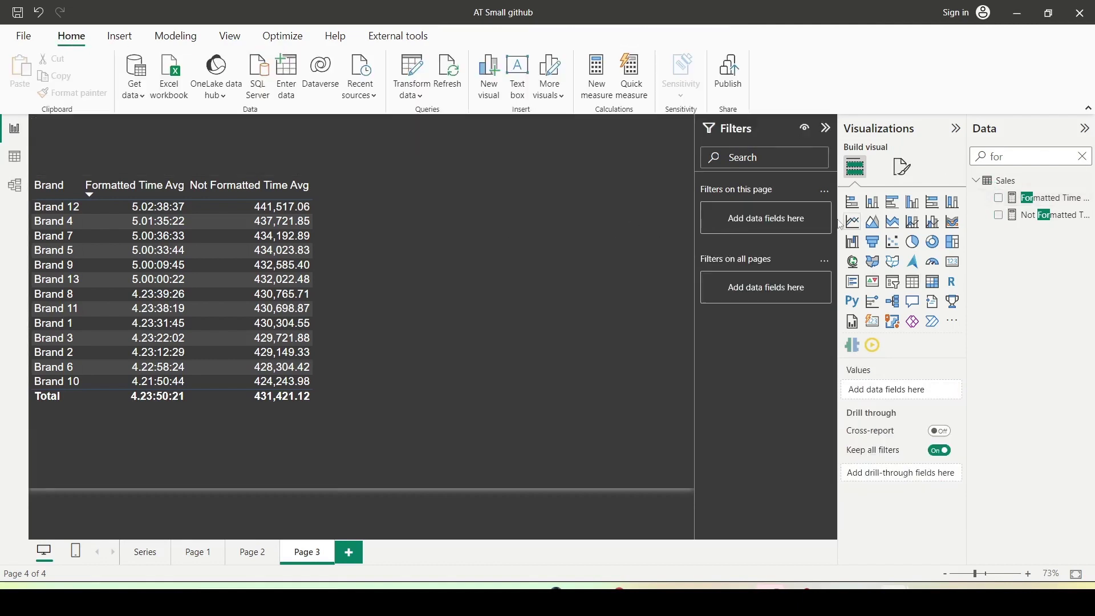
- Clear the field search and build a second, widened table of Brand and Gross beside the first one
{"action": "left_click", "coordinate": [1082, 156]}
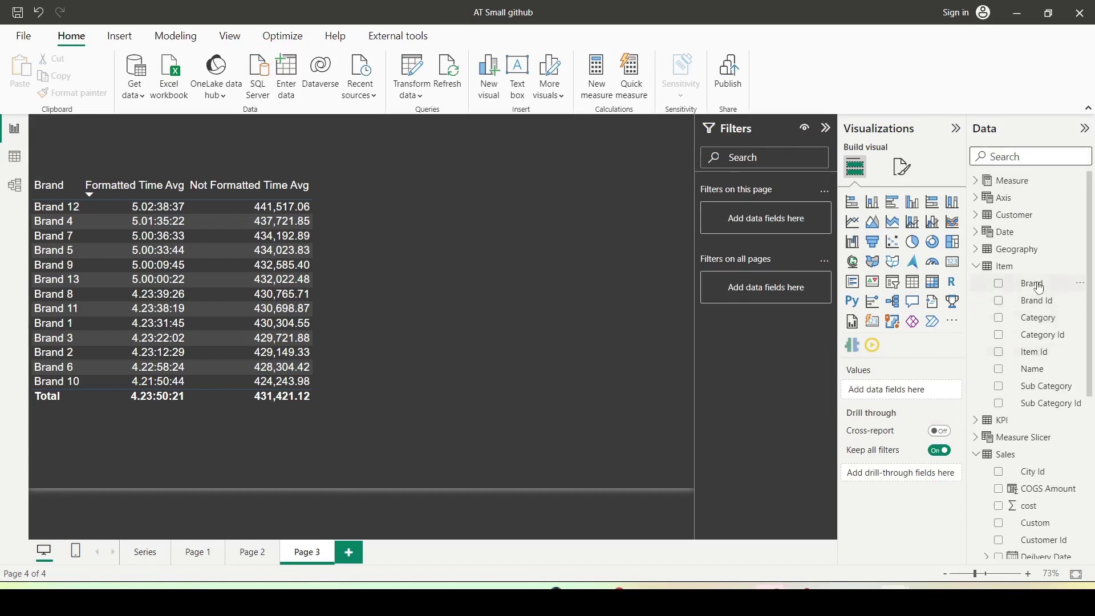
{"action": "left_click_drag", "start_coordinate": [1040, 289], "coordinate": [483, 219]}
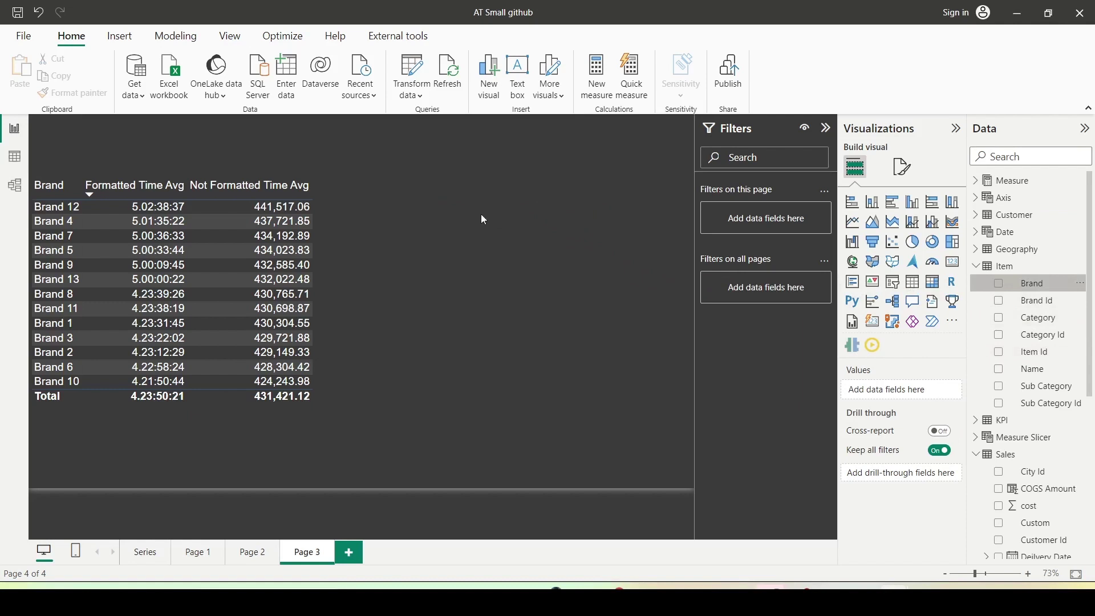
{"action": "left_click", "coordinate": [976, 180]}
{"action": "left_click", "coordinate": [987, 197]}
{"action": "left_click_drag", "start_coordinate": [1043, 250], "coordinate": [479, 218]}
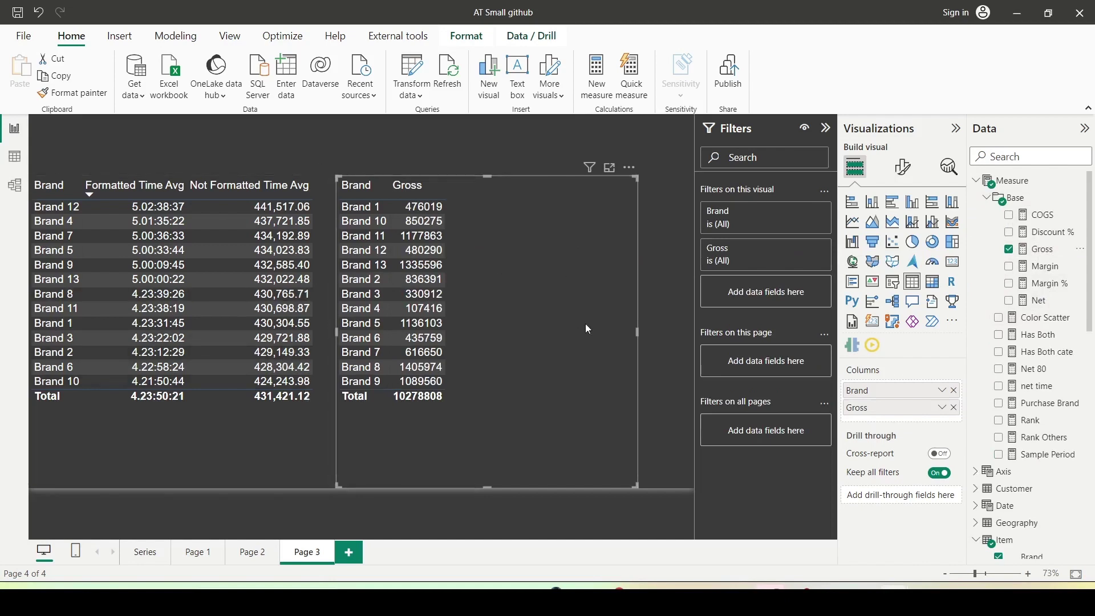
{"action": "left_click_drag", "start_coordinate": [637, 332], "coordinate": [694, 332]}
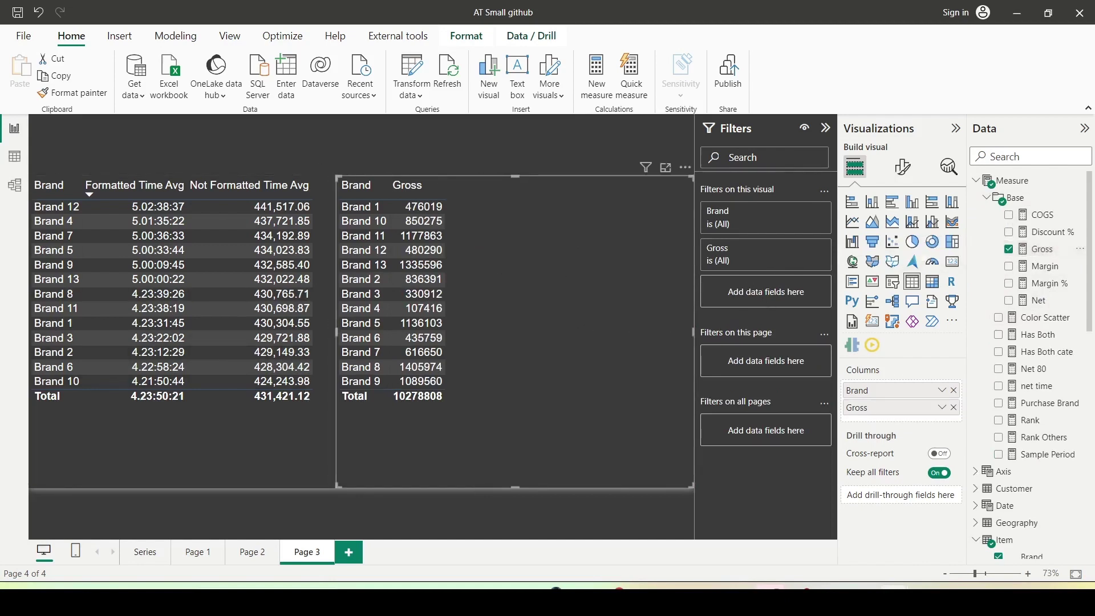
- Create the measure Unichar Face = ROUNDUP(DIVIDE([Gross], CALCULATE(Maxx(VALUES('Item'[Brand]),[Gross]),ALLSELECTED()))*5,1)
{"action": "left_click", "coordinate": [595, 90]}
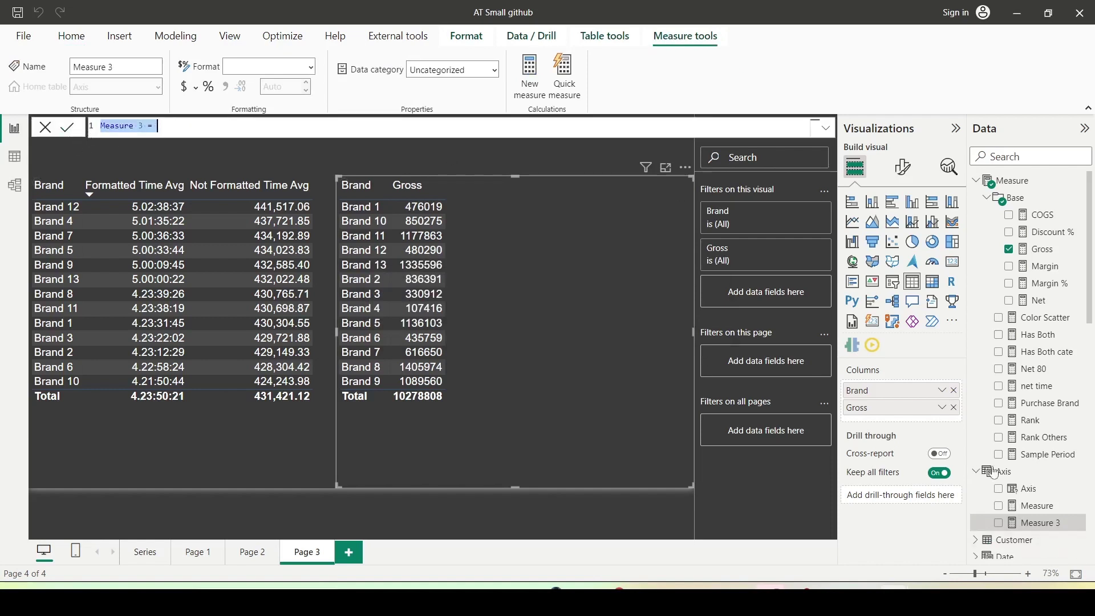
{"action": "type", "text": "ROUNDUP(DIVIDE([Gross], CALCULATE(Maxx(VALUES('Item'[Brand]),[Gross]),ALLSELECTED()))*5,1)"}
{"action": "key", "text": "Home"}
{"action": "key", "text": "shift+ctrl+Right"}
{"action": "key", "text": "shift+ctrl+Right"}
{"action": "type", "text": "Uni"}
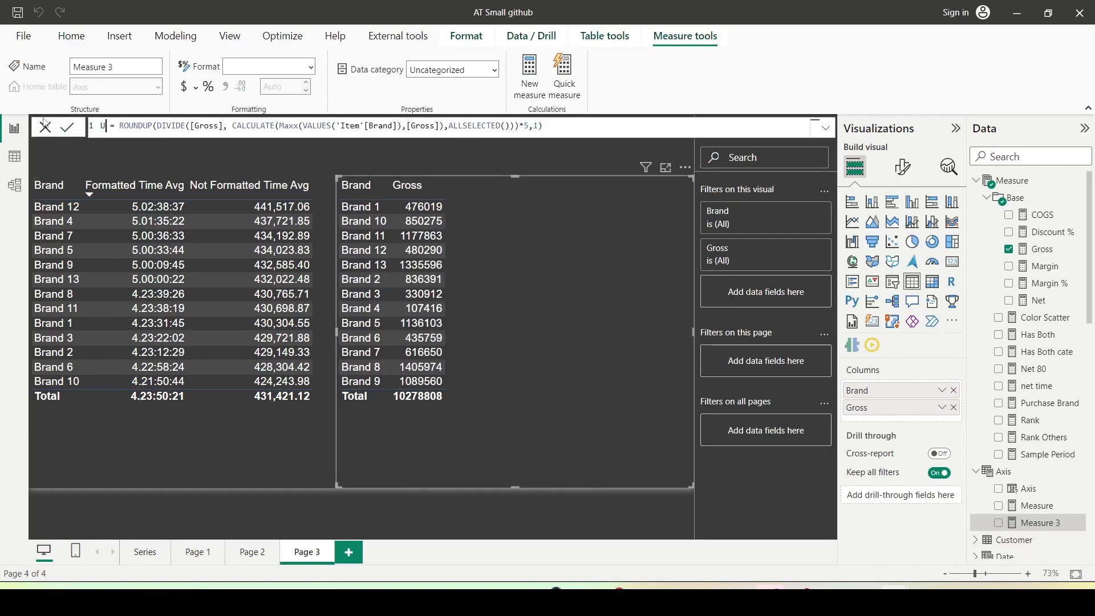
{"action": "type", "text": "char "}
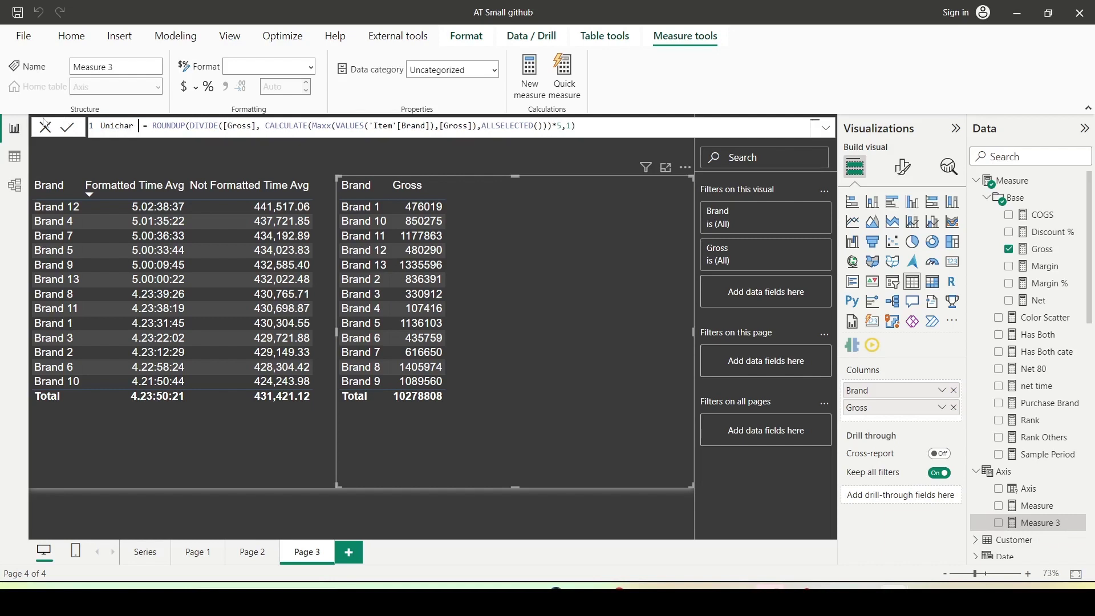
{"action": "type", "text": "Face"}
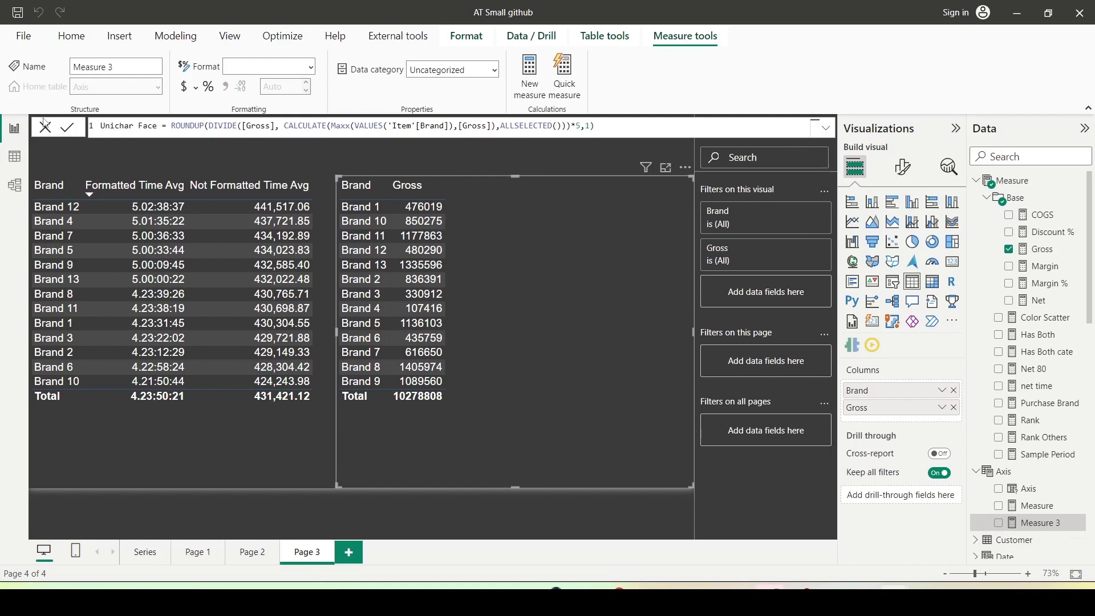
{"action": "key", "text": "Return"}
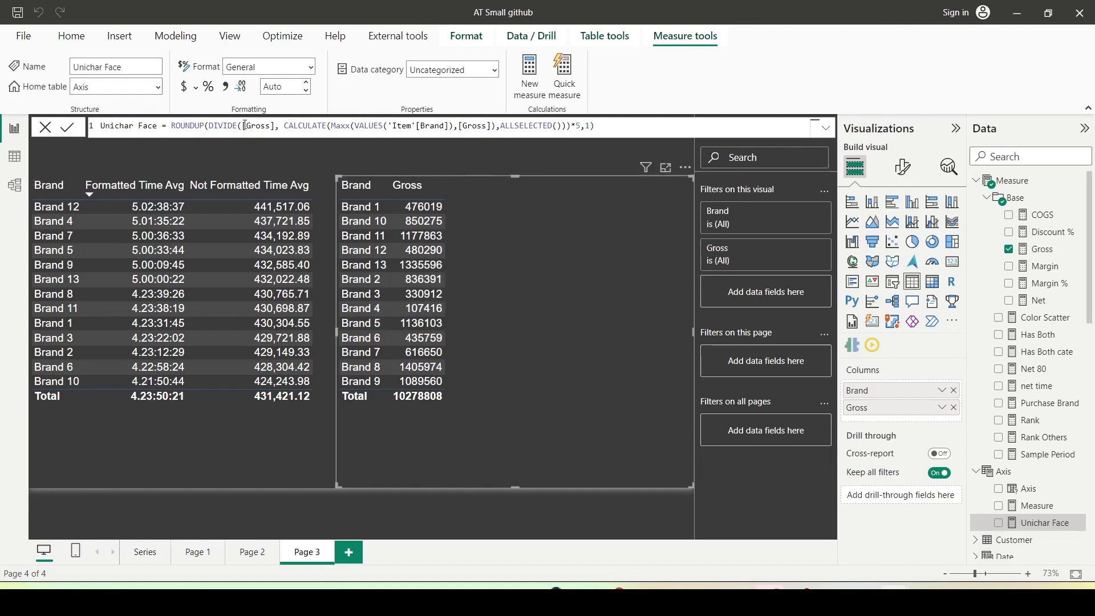
- Review the CALCULATE, VALUES, ALLSELECTED and Maxx parts of the Unichar Face formula and its multiplier of 5
{"action": "left_click_drag", "start_coordinate": [242, 126], "coordinate": [567, 125]}
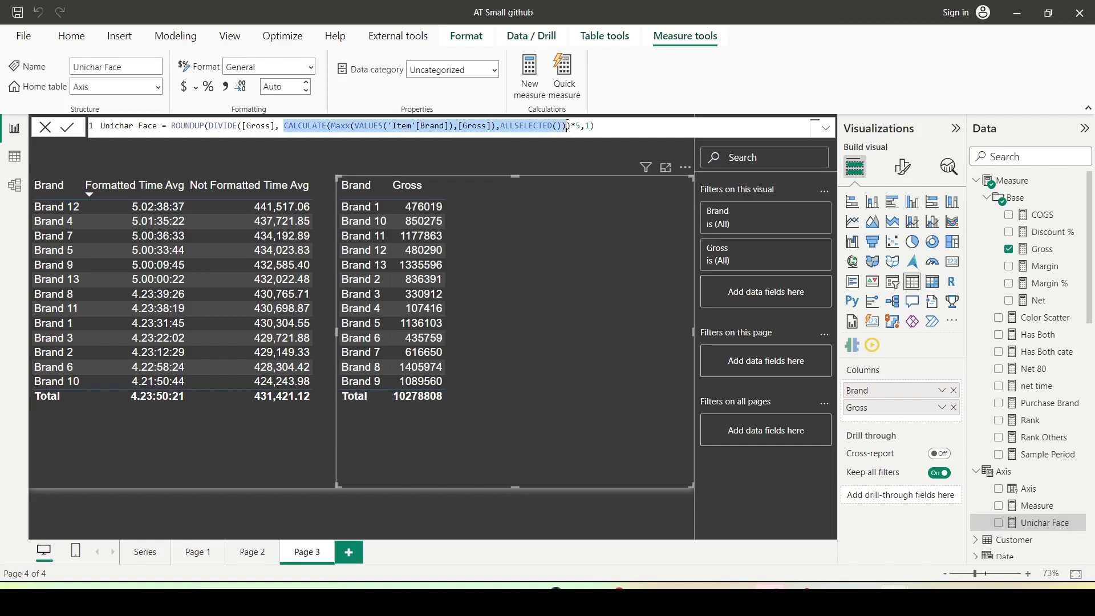
{"action": "left_click", "coordinate": [354, 125]}
{"action": "left_click_drag", "start_coordinate": [354, 126], "coordinate": [454, 126]}
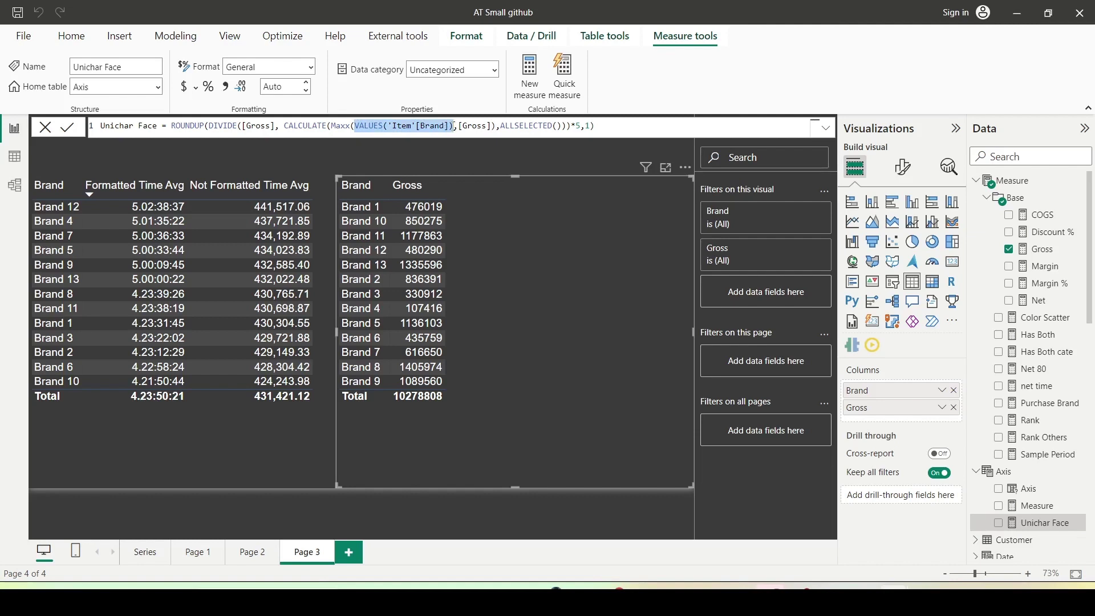
{"action": "double_click", "coordinate": [516, 125]}
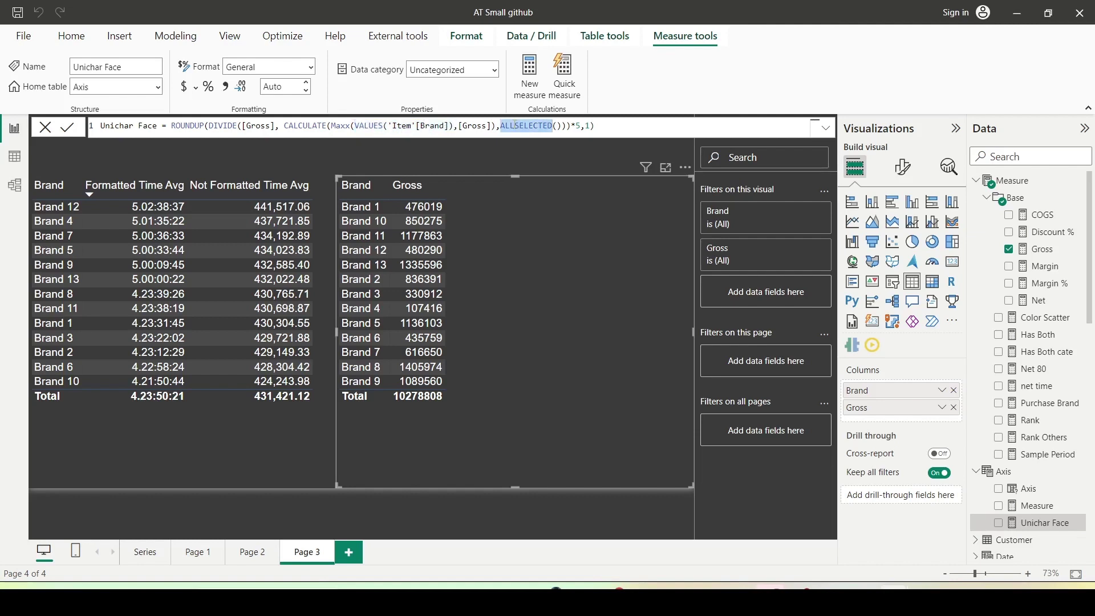
{"action": "left_click_drag", "start_coordinate": [495, 126], "coordinate": [334, 127]}
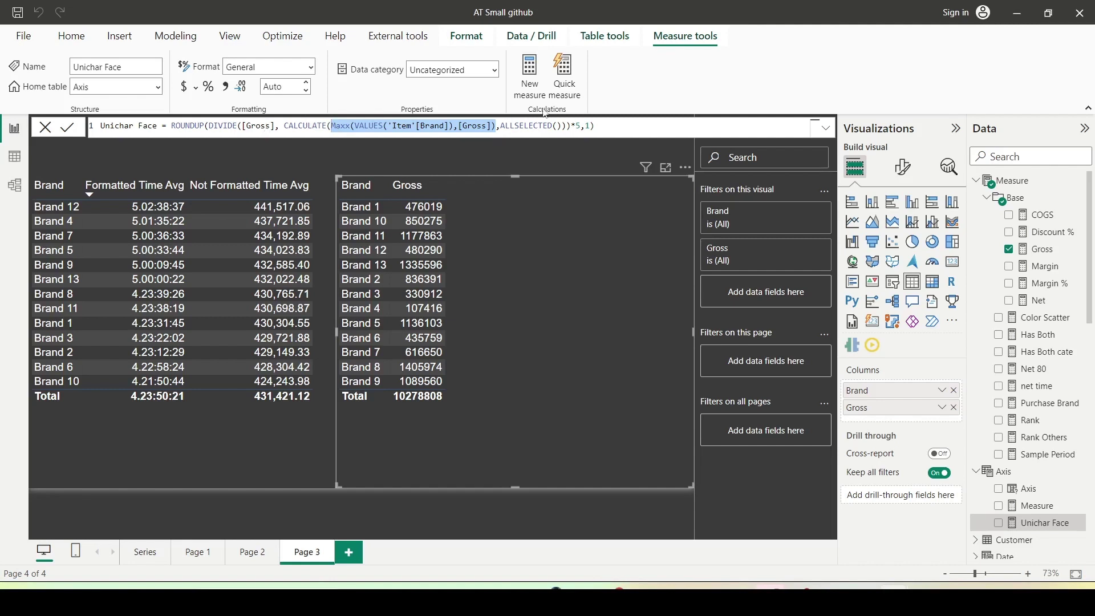
{"action": "left_click", "coordinate": [571, 125]}
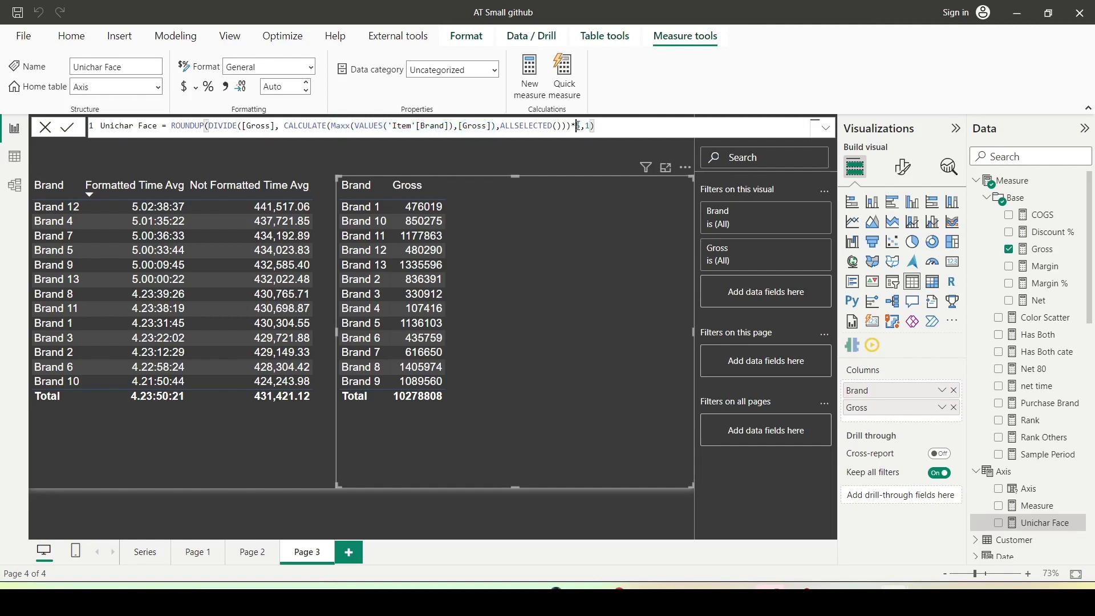
{"action": "double_click", "coordinate": [578, 125]}
{"action": "left_click", "coordinate": [615, 121]}
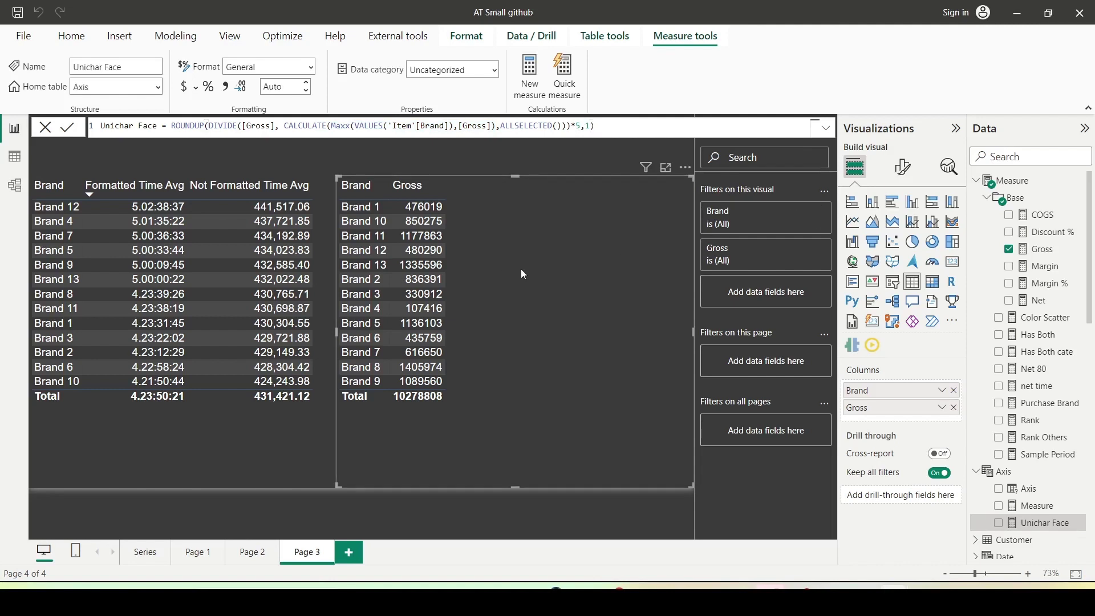
- Add Unichar Face to the Brand and Gross table and change its ROUNDUP digits to 0
{"action": "left_click", "coordinate": [999, 523]}
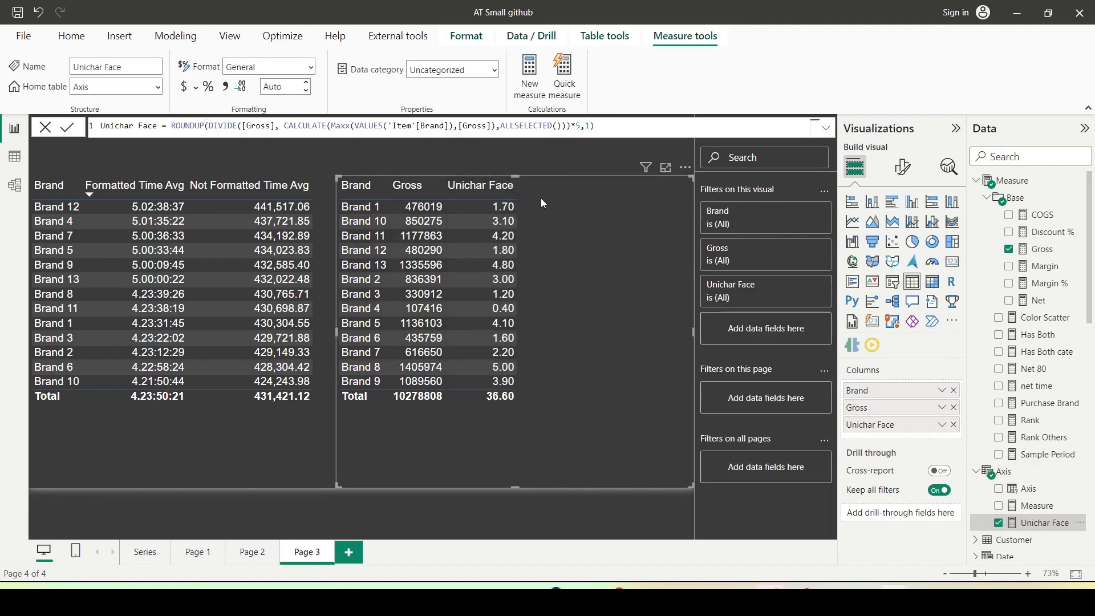
{"action": "left_click", "coordinate": [591, 126]}
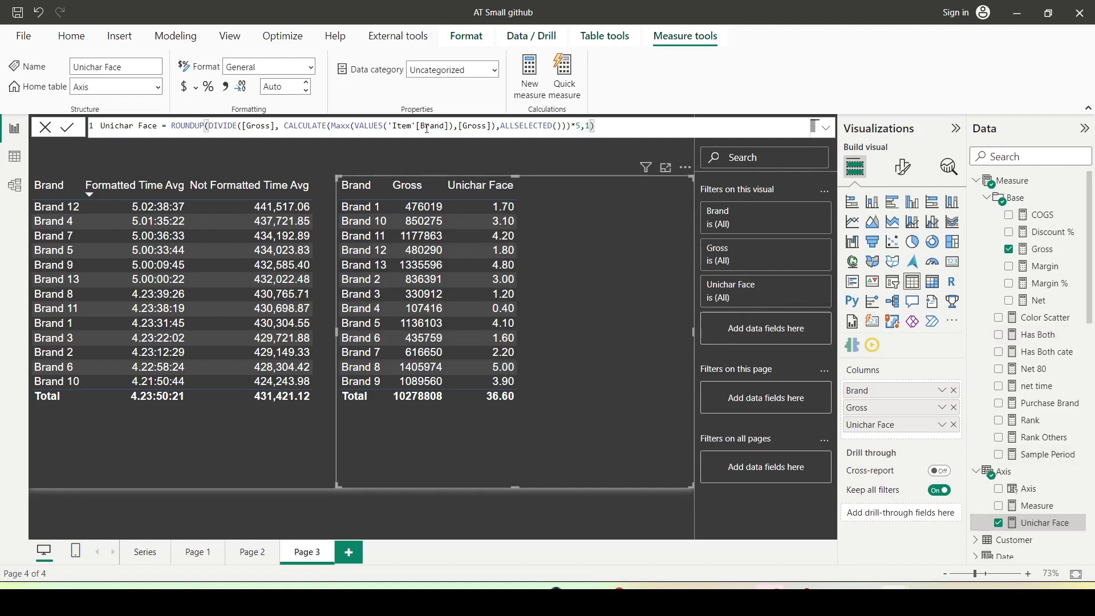
{"action": "key", "text": "BackSpace"}
{"action": "type", "text": "0"}
{"action": "key", "text": "Return"}
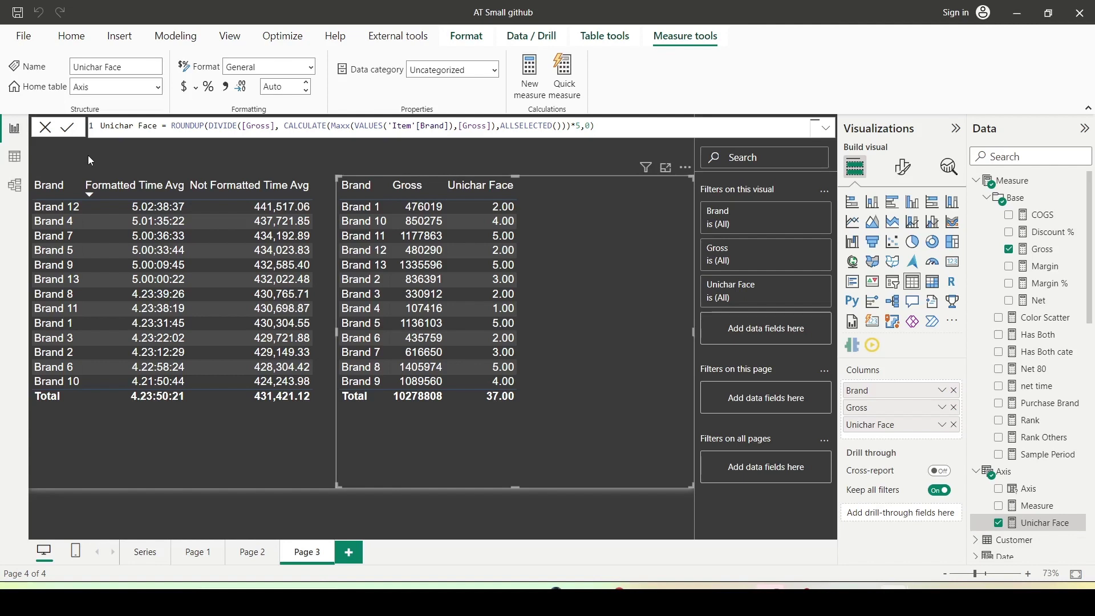
{"action": "left_click", "coordinate": [458, 124]}
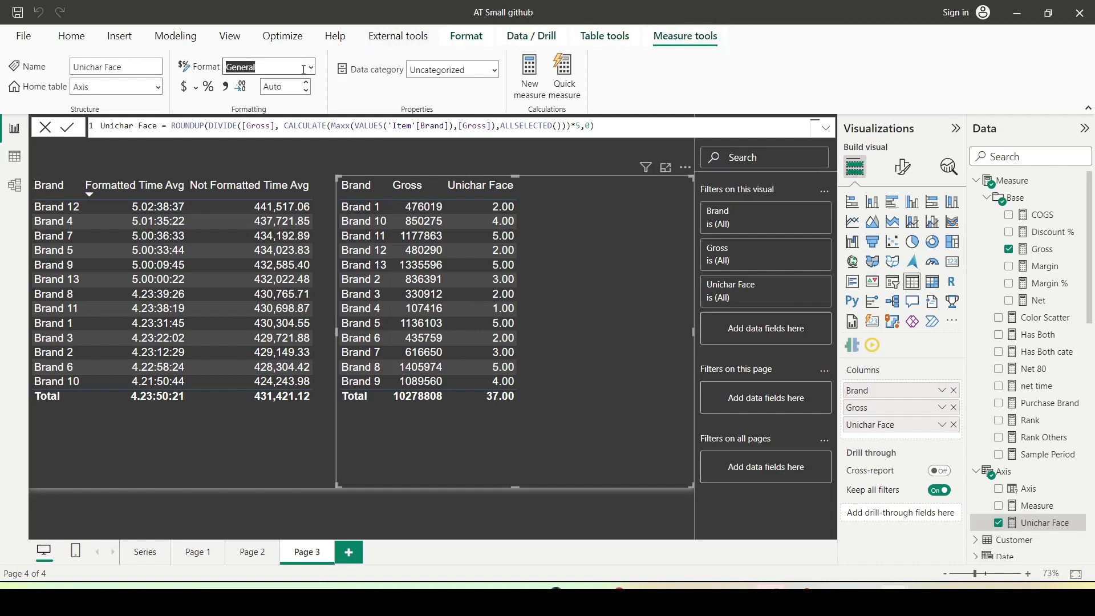
- Set Unichar Face's format to Dynamic with a _ratio variable and if(ISINSCOPE('Item'[Brand]), """" & CONCATENATEX(GENERATESERIES(1,_ratio,1), UNICHAR(128578) , " ") & """", BLANK())
{"action": "left_click", "coordinate": [308, 68]}
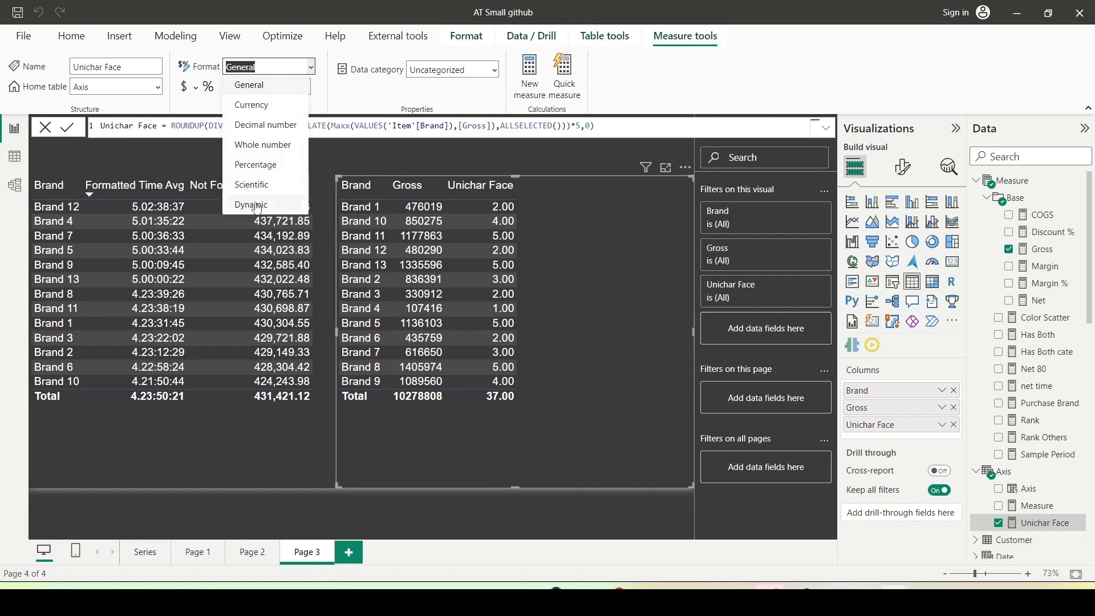
{"action": "key", "text": "Escape"}
{"action": "key", "text": "End"}
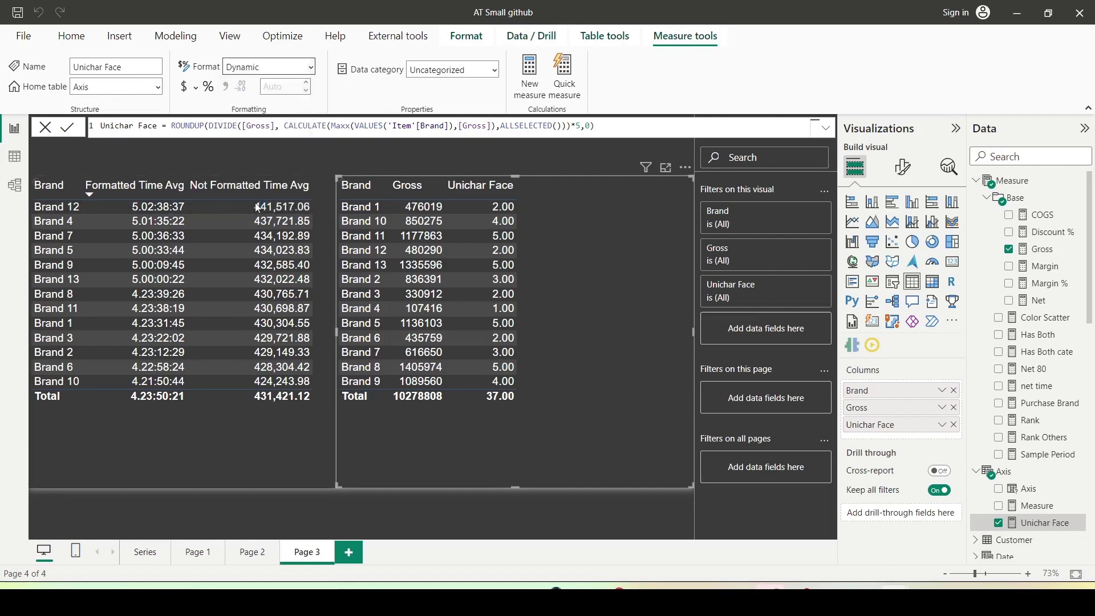
{"action": "type", "text": "var _ratio = ROUNDUP(DIVIDE([Gross], CALCULATE(Maxx(VALUES('Item'[Brand]),[Gross]),ALLSELECTED()))*5,0) return if(ISINSCOPE('Item'[Brand]), \"\"\"\" & CONCATENATEX(GENERATESERIES(1,_ratio,1), UNICHAR(128578) , \" \") & \"\"\"\", BLANK())"}
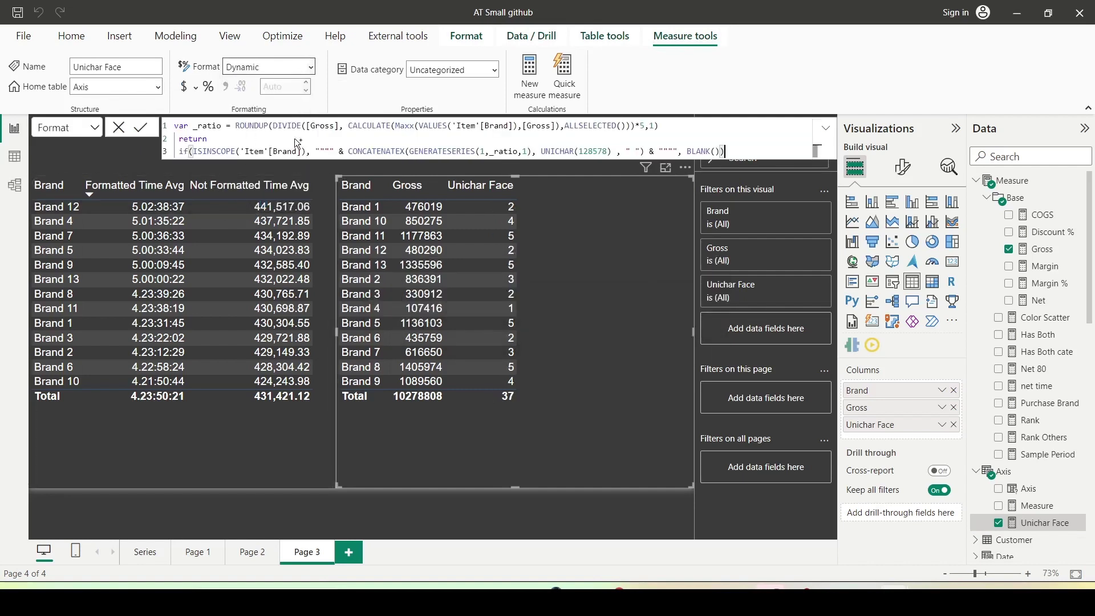
- Change the _ratio rounding to 0 digits in the format expression, commit it, and sort the second table by Unichar Face descending
{"action": "left_click", "coordinate": [653, 126]}
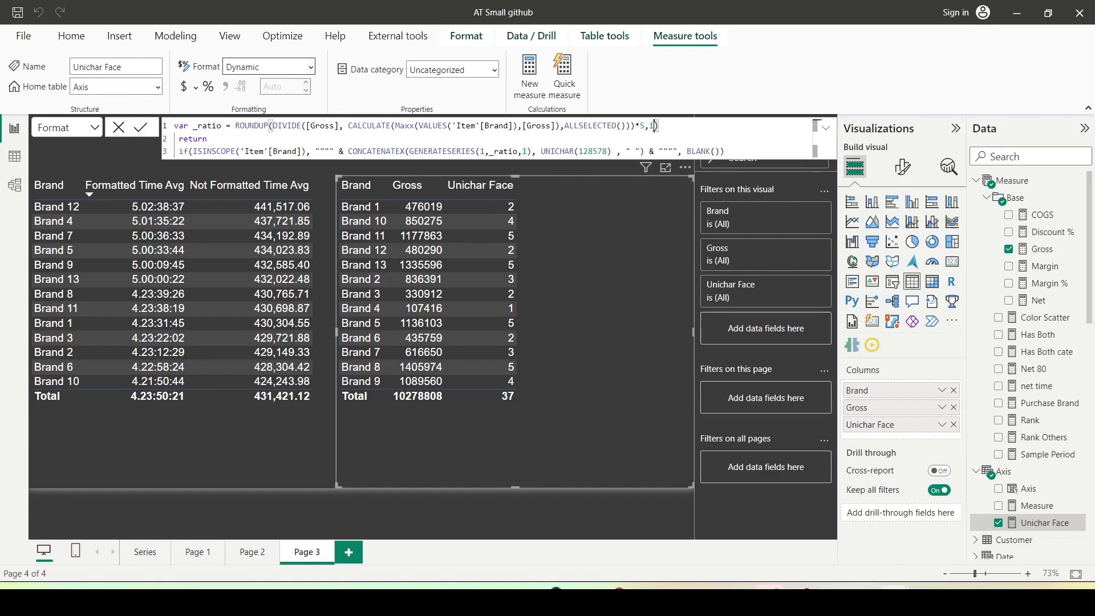
{"action": "type", "text": "0"}
{"action": "left_click", "coordinate": [671, 131]}
{"action": "key", "text": "Return"}
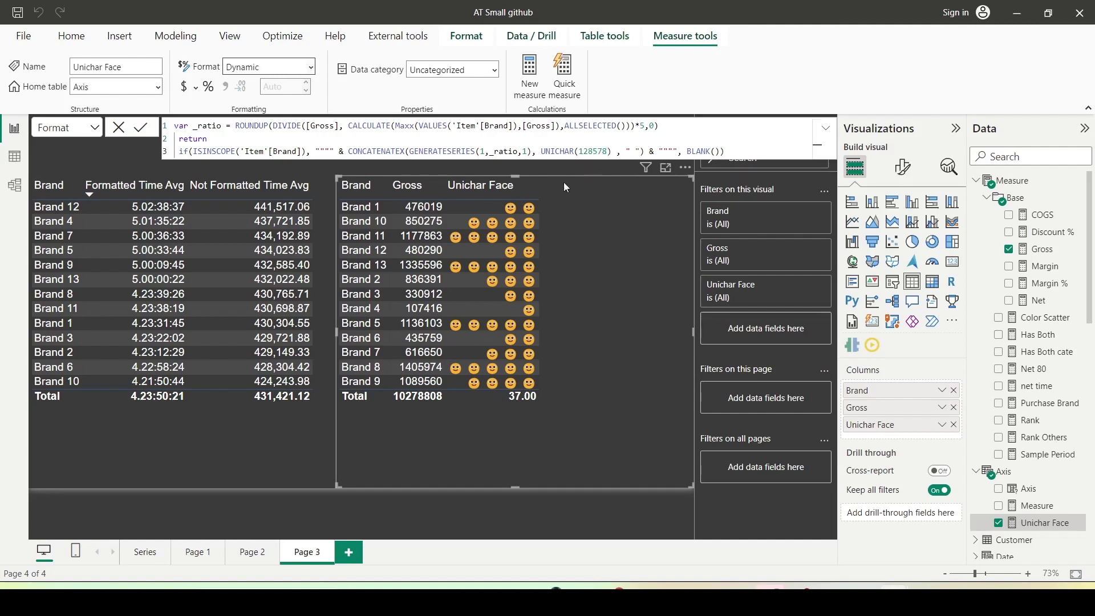
{"action": "left_click", "coordinate": [506, 195]}
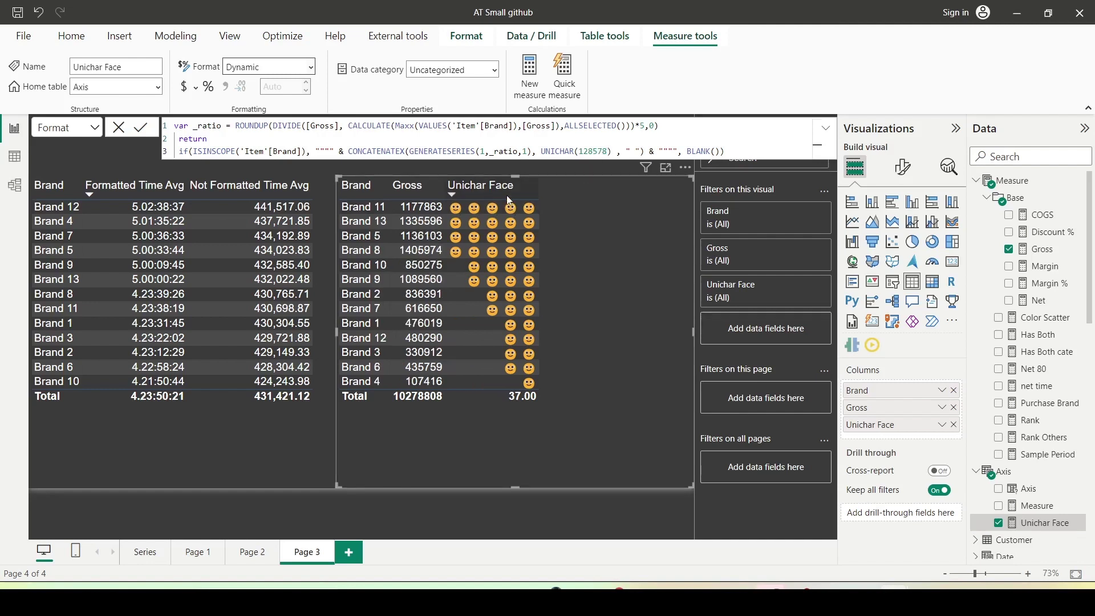
- Review the GENERATESERIES, _ratio, UNICHAR(128578) and separator parts of the CONCATENATEX format expression
{"action": "left_click", "coordinate": [647, 152]}
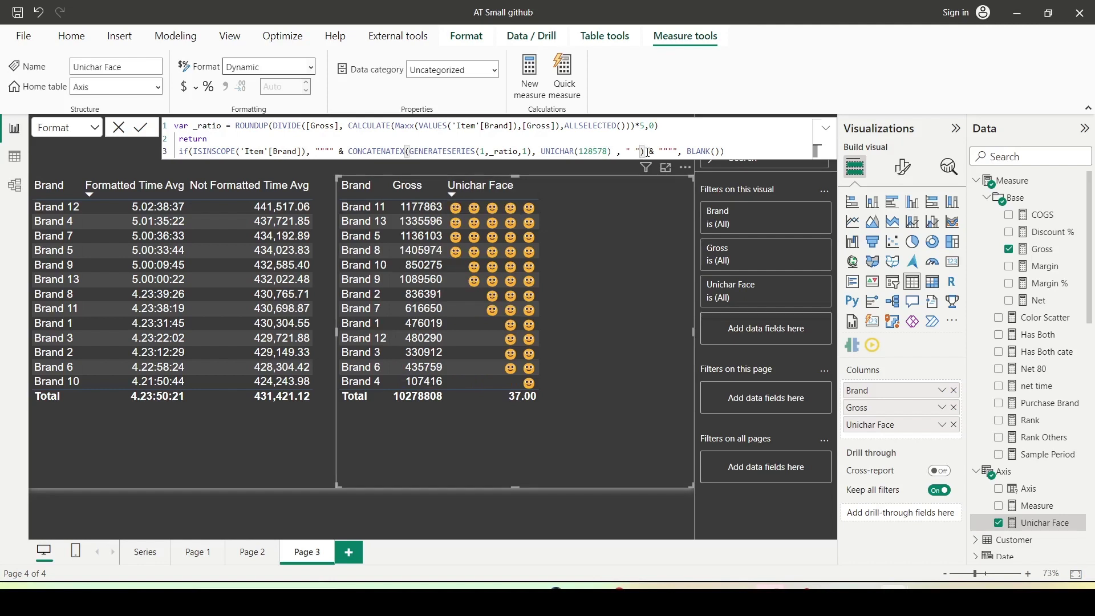
{"action": "left_click", "coordinate": [413, 151]}
{"action": "key", "text": "ctrl+shift+Right"}
{"action": "key", "text": "ctrl+shift+Right"}
{"action": "key", "text": "ctrl+shift+Right"}
{"action": "key", "text": "ctrl+shift+Right"}
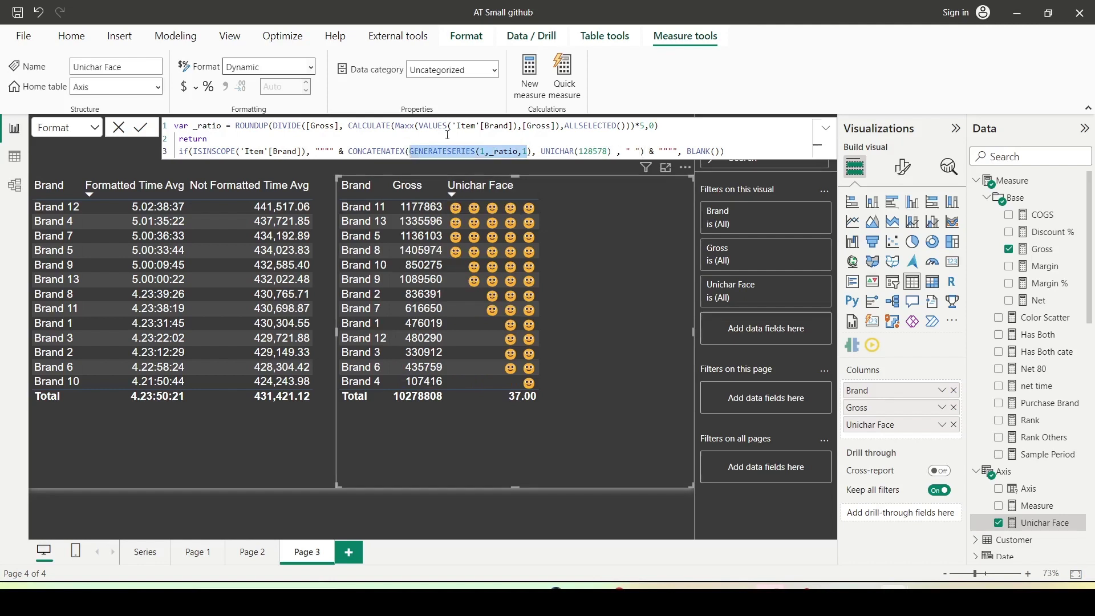
{"action": "double_click", "coordinate": [497, 152]}
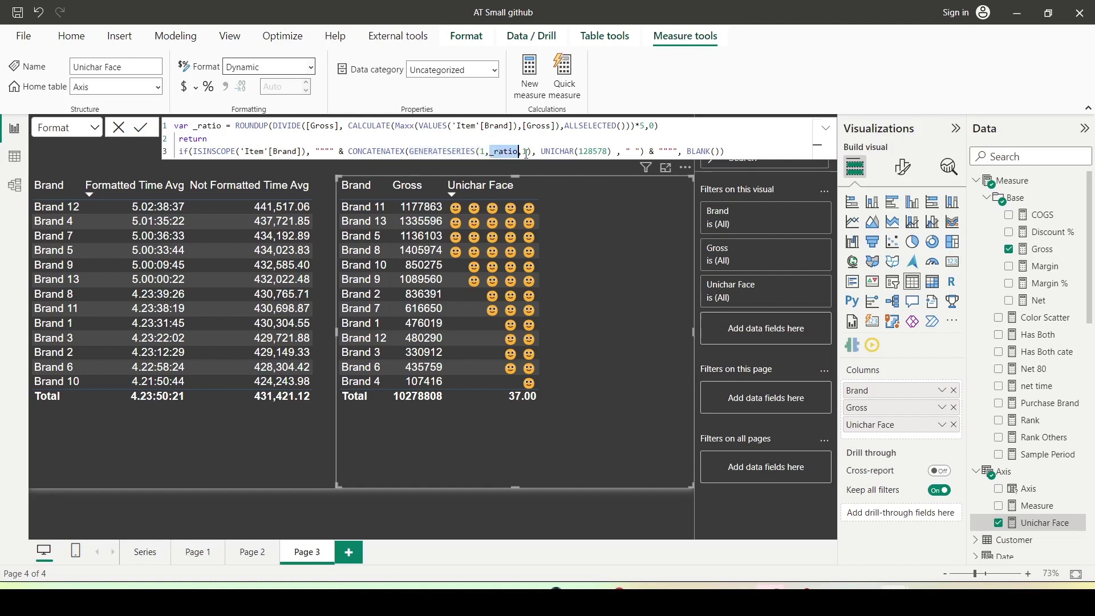
{"action": "left_click", "coordinate": [525, 152]}
{"action": "left_click", "coordinate": [538, 152]}
{"action": "key", "text": "ctrl+shift+Right"}
{"action": "key", "text": "ctrl+shift+Right"}
{"action": "key", "text": "ctrl+shift+Right"}
{"action": "left_click", "coordinate": [637, 150]}
- Switch from the format expression to the Unichar Face measure formula and copy it in full
{"action": "left_click", "coordinate": [71, 137]}
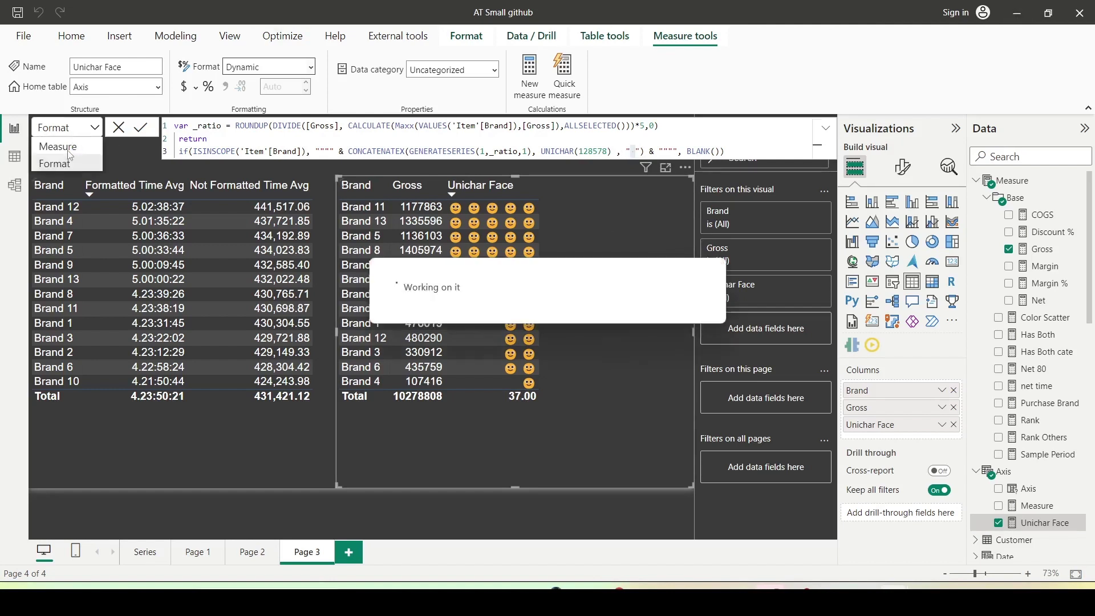
{"action": "left_click", "coordinate": [55, 152]}
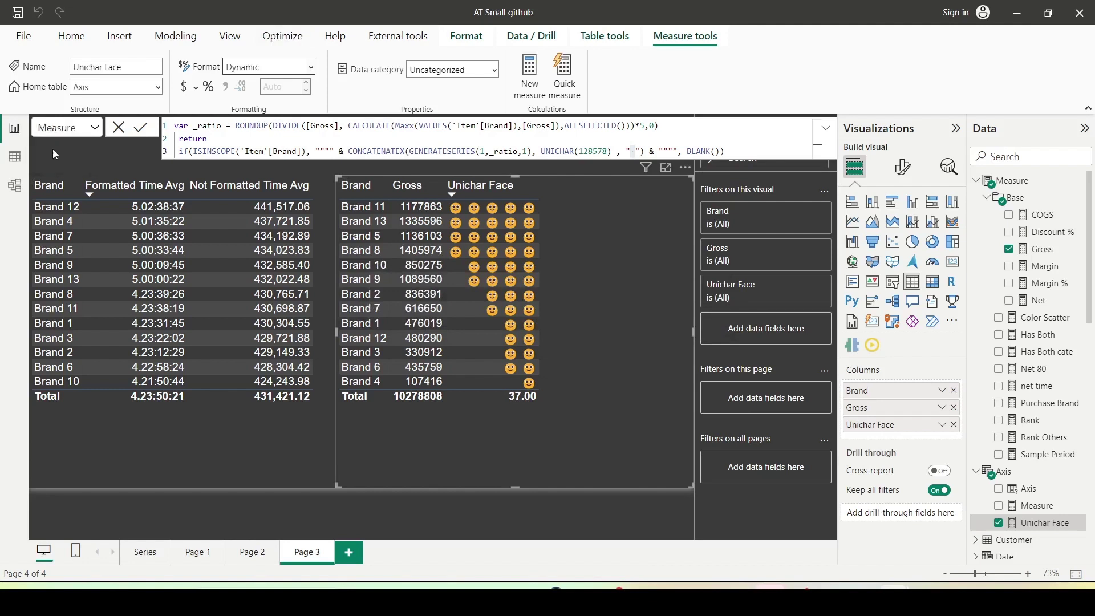
{"action": "key", "text": "ctrl+a"}
{"action": "key", "text": "ctrl+c"}
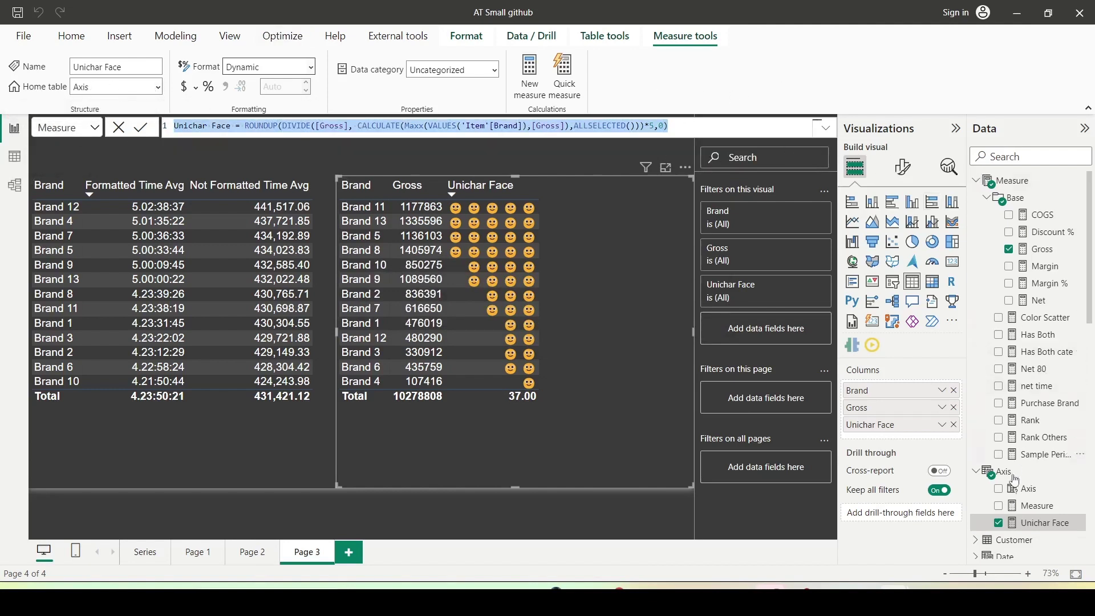
- Create a new measure in the Axis table from the copied formula and name it Unichar Star
{"action": "left_click", "coordinate": [1023, 528]}
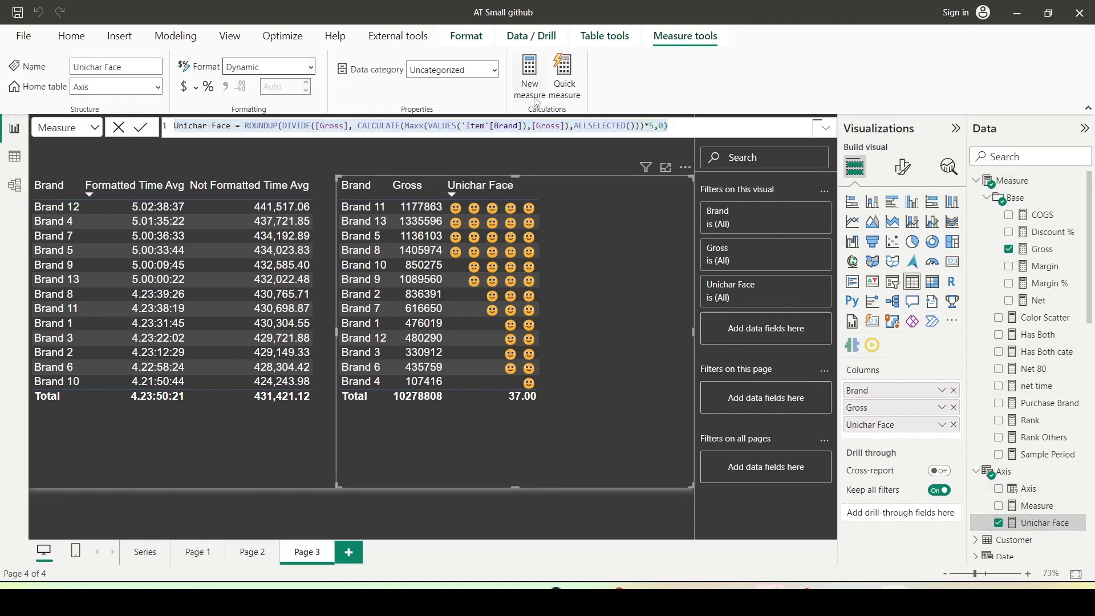
{"action": "left_click_drag", "start_coordinate": [647, 24], "coordinate": [772, 58]}
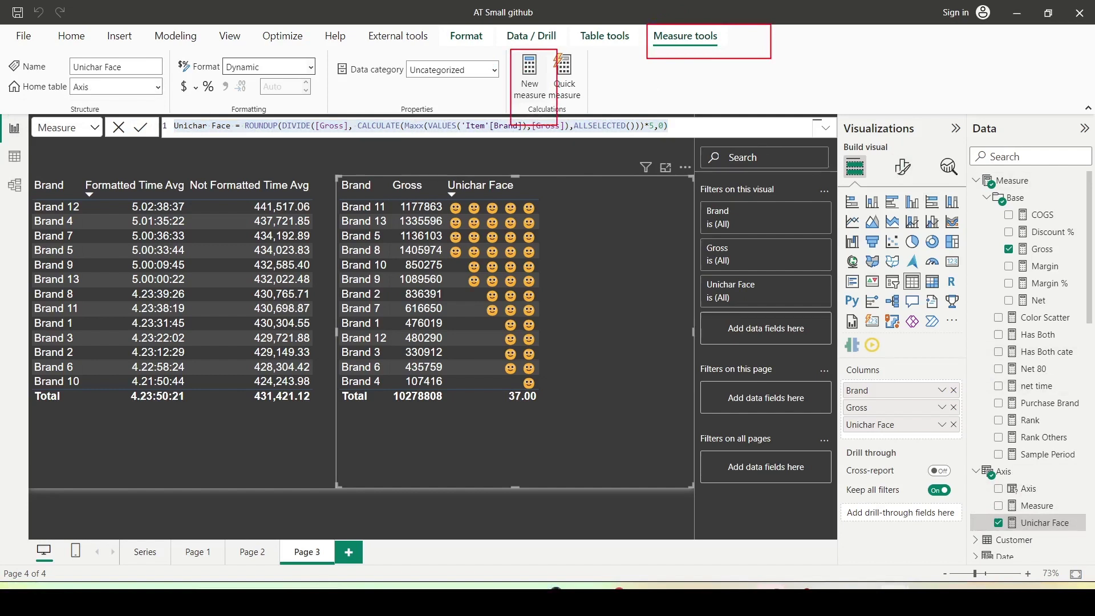
{"action": "key", "text": "Escape"}
{"action": "left_click", "coordinate": [535, 80]}
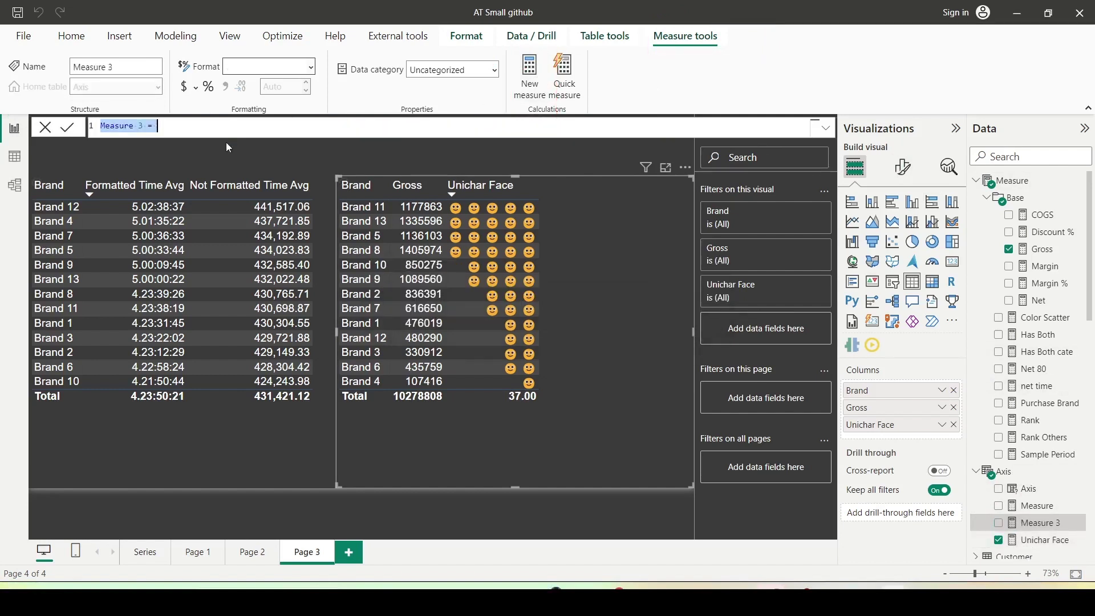
{"action": "key", "text": "ctrl+a"}
{"action": "key", "text": "ctrl+v"}
{"action": "left_click", "coordinate": [148, 126]}
{"action": "double_click", "coordinate": [148, 126]}
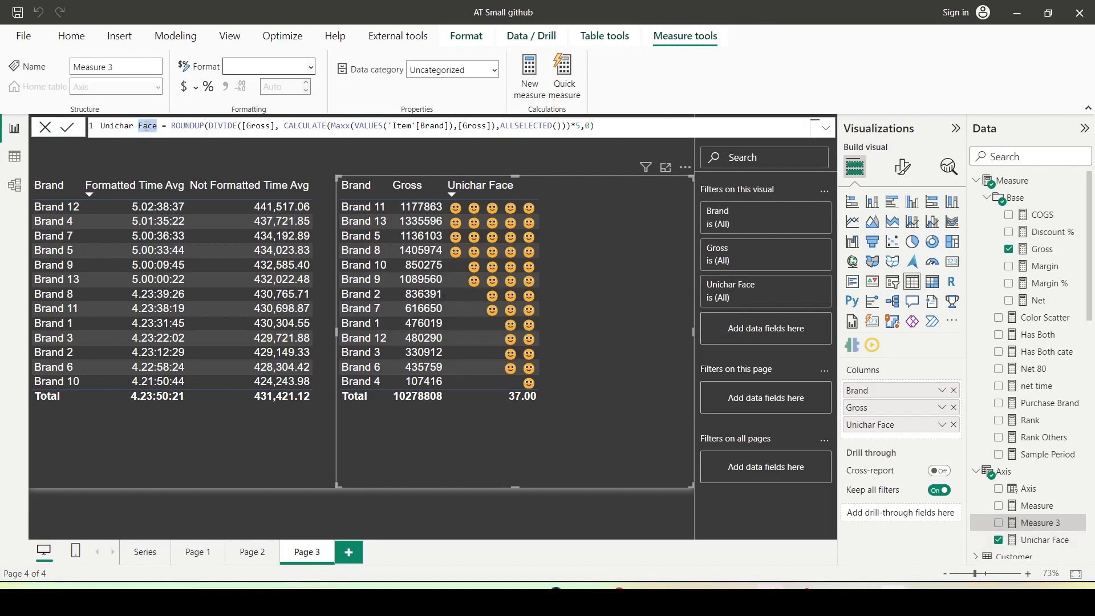
{"action": "type", "text": "Star"}
{"action": "key", "text": "Return"}
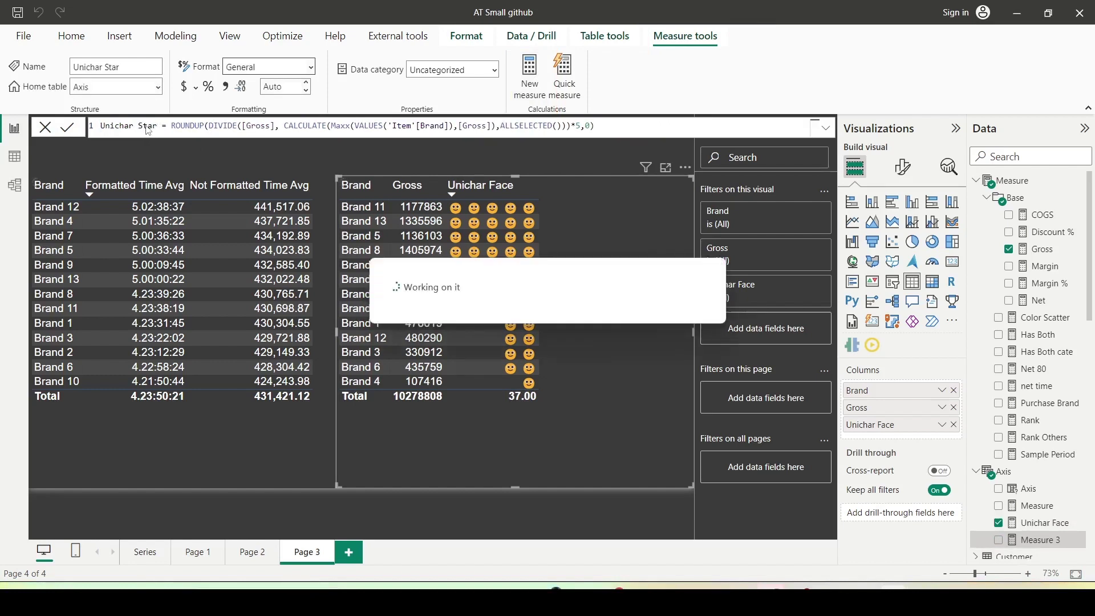
- Set the Unichar Star measure's format to Dynamic
{"action": "left_click", "coordinate": [312, 67]}
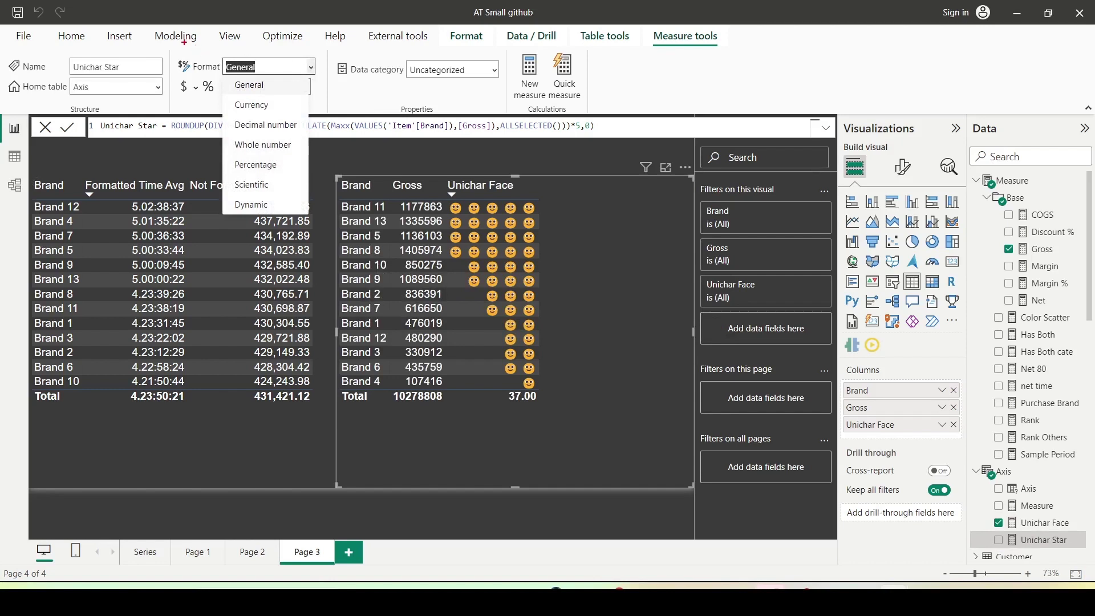
{"action": "left_click_drag", "start_coordinate": [185, 42], "coordinate": [309, 77]}
{"action": "left_click_drag", "start_coordinate": [647, 25], "coordinate": [743, 56]}
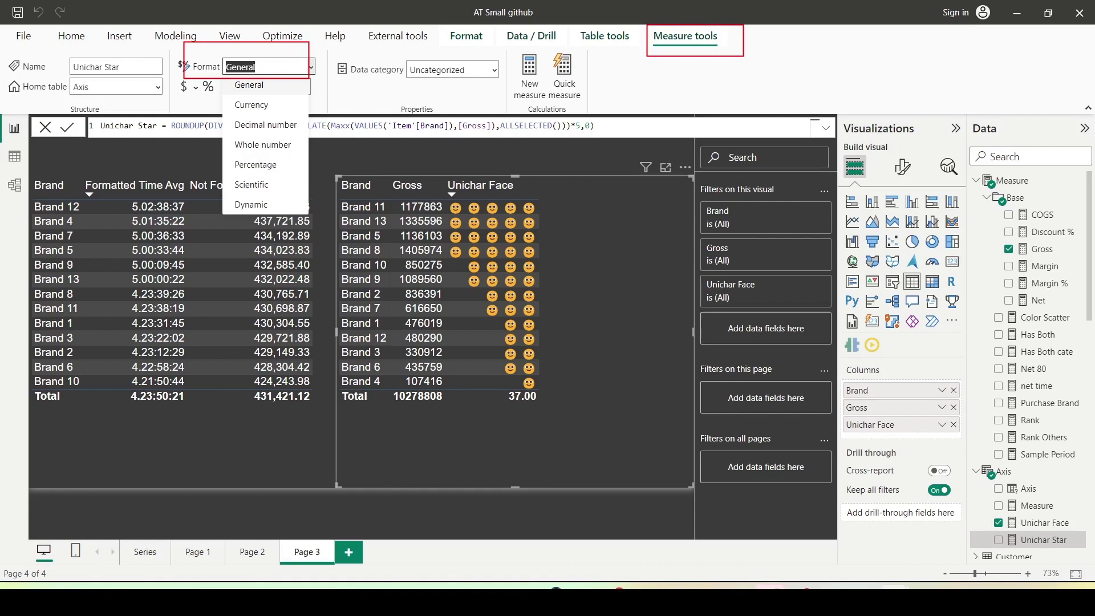
{"action": "key", "text": "Escape"}
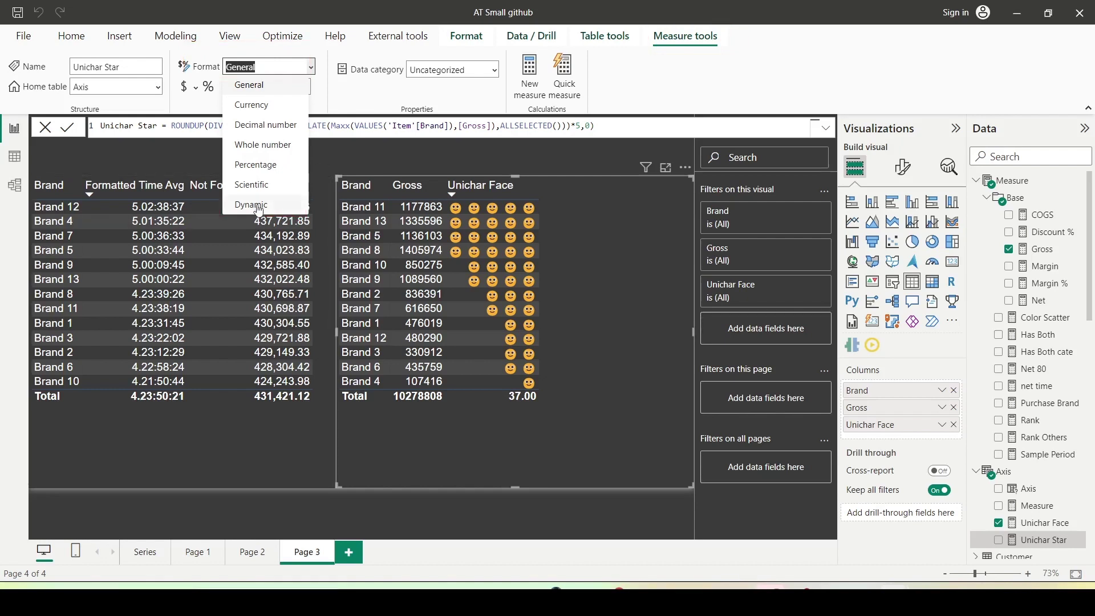
{"action": "left_click", "coordinate": [260, 209]}
{"action": "type", "text": "Dynamic"}
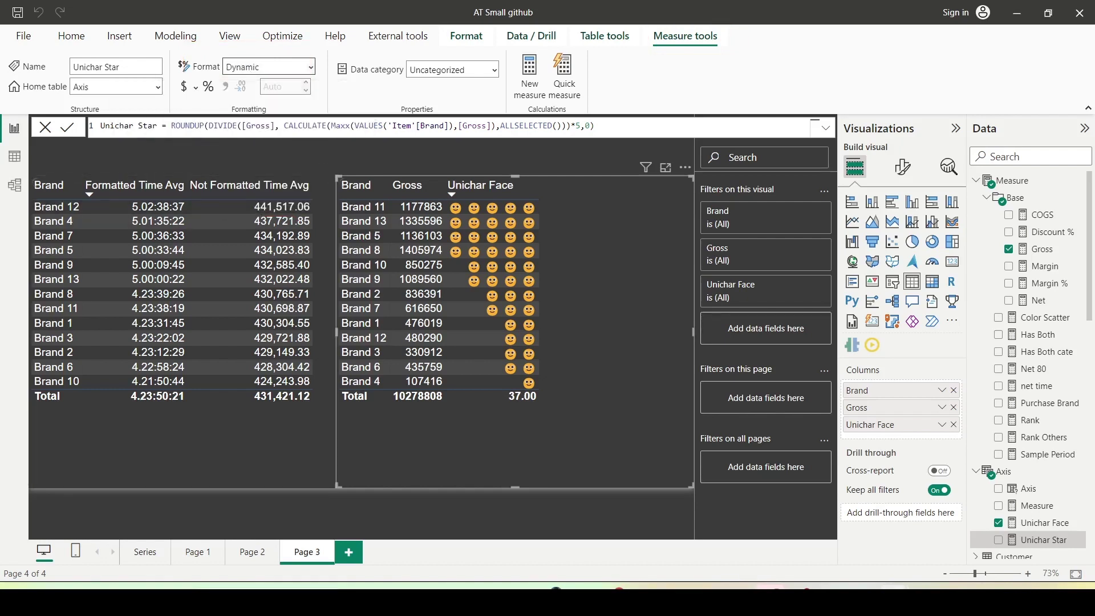
- Enter a format expression with _ratio as ROUNDUP to 0 digits, returning if(ISINSCOPE('Item'[Brand]), """" & REPT( UNICHAR(9733) ,_ratio) & """", BLANK())
{"action": "left_click", "coordinate": [281, 135]}
{"action": "key", "text": "ctrl+a"}
{"action": "type", "text": "var _ratio = ROUNDUP(DIVIDE(SELECTEDMEASURE(), CALCULATE(Maxx(VALUES('Item'[Brand]),SELECTEDMEASURE()),ALLSELECTED()))*5,1)  return  if(ISINSCOPE('Item'[Brand]), \"\"\"\" & REPT( UNICHAR(9733) ,_ratio) & \"\"\"\", BLANK())"}
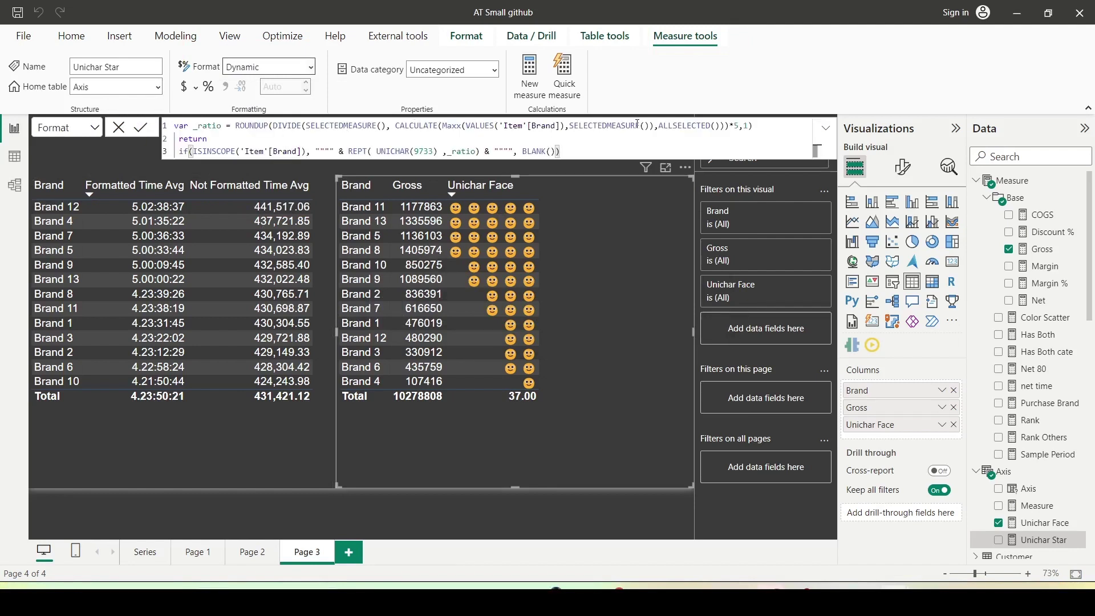
{"action": "double_click", "coordinate": [748, 126]}
{"action": "type", "text": "0"}
- Review the UNICHAR(9733) and _ratio parts of the format expression, and add Unichar Star to the second table
{"action": "left_click", "coordinate": [373, 151]}
{"action": "left_click_drag", "start_coordinate": [373, 152], "coordinate": [438, 151]}
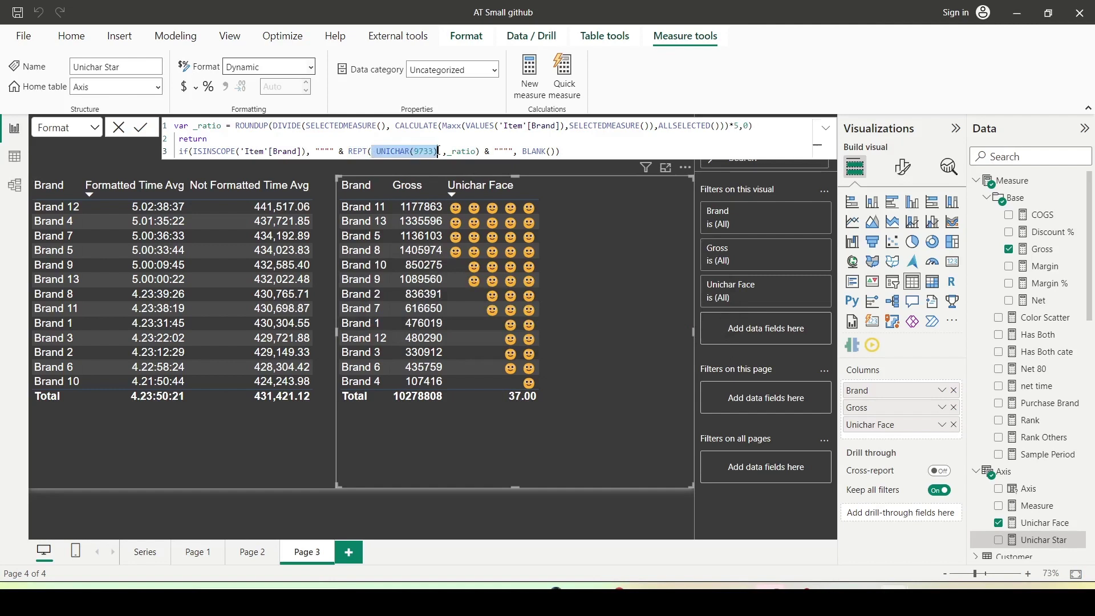
{"action": "double_click", "coordinate": [223, 131]}
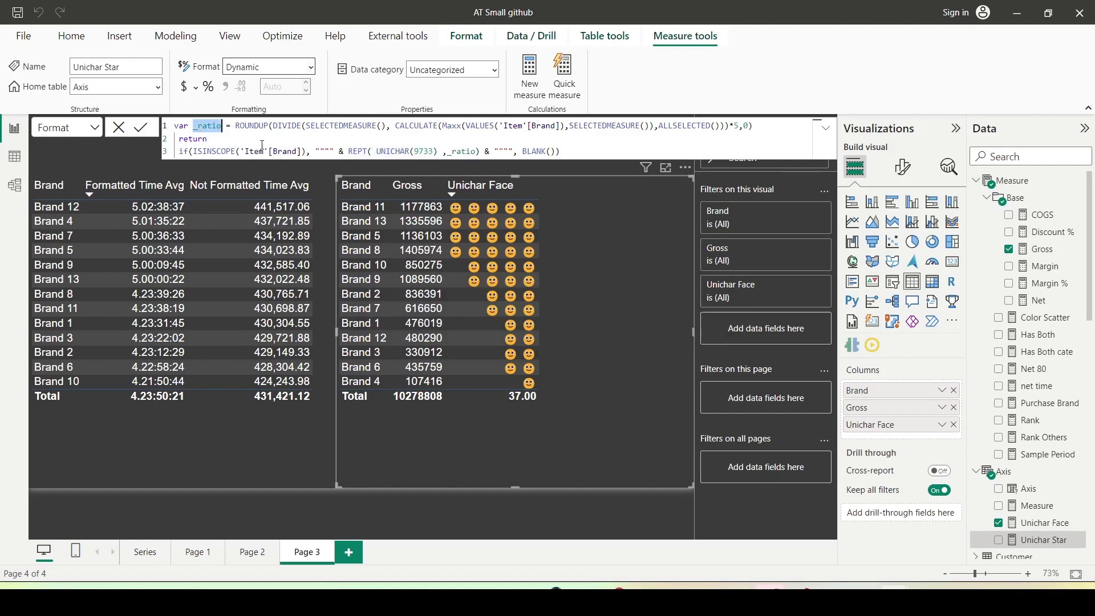
{"action": "double_click", "coordinate": [462, 151]}
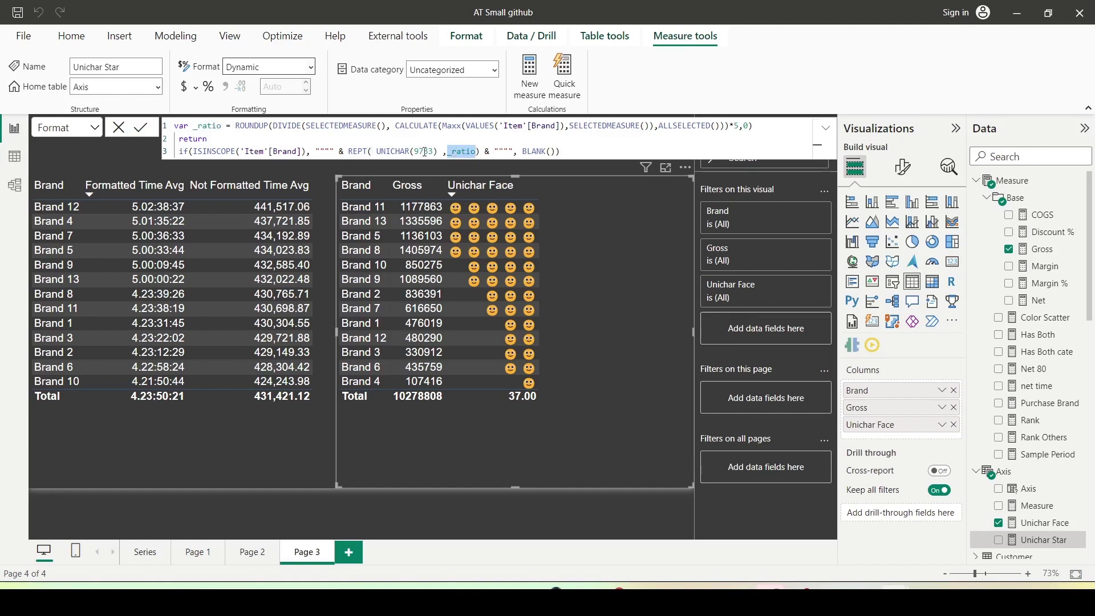
{"action": "left_click", "coordinate": [580, 153]}
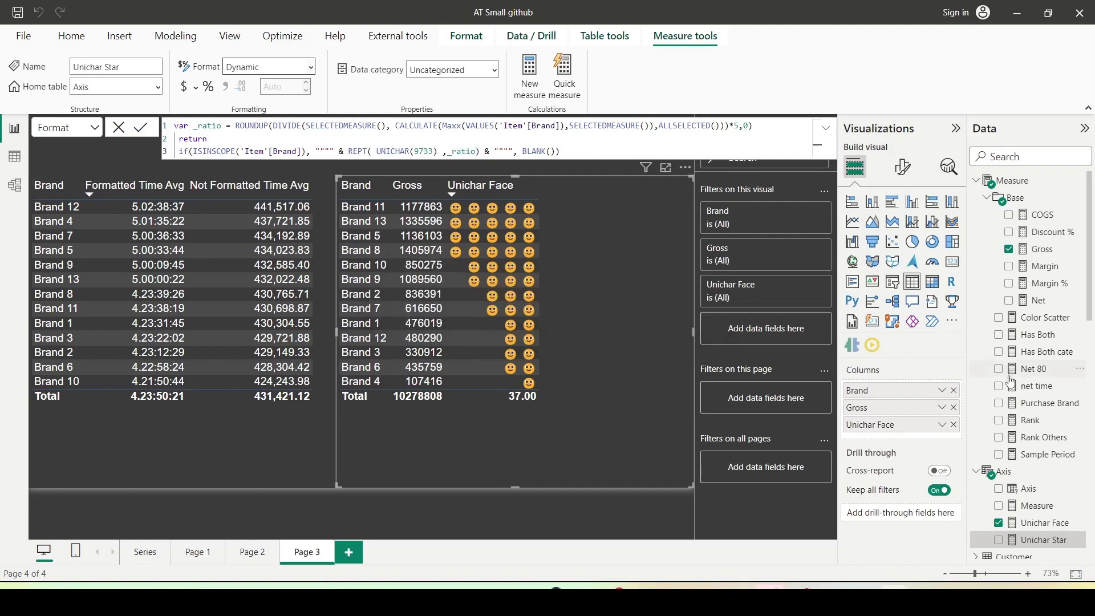
{"action": "left_click_drag", "start_coordinate": [1044, 540], "coordinate": [597, 301]}
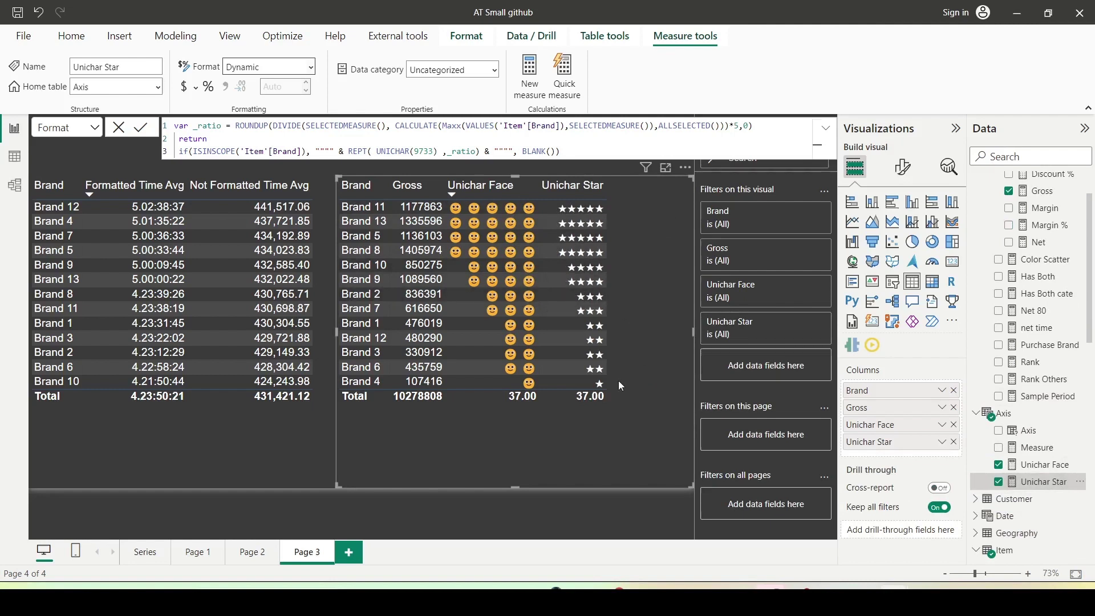
- Turn on conditional font color for the second table's Brand column, using a Gradient style based on Margin %
{"action": "left_click", "coordinate": [902, 177]}
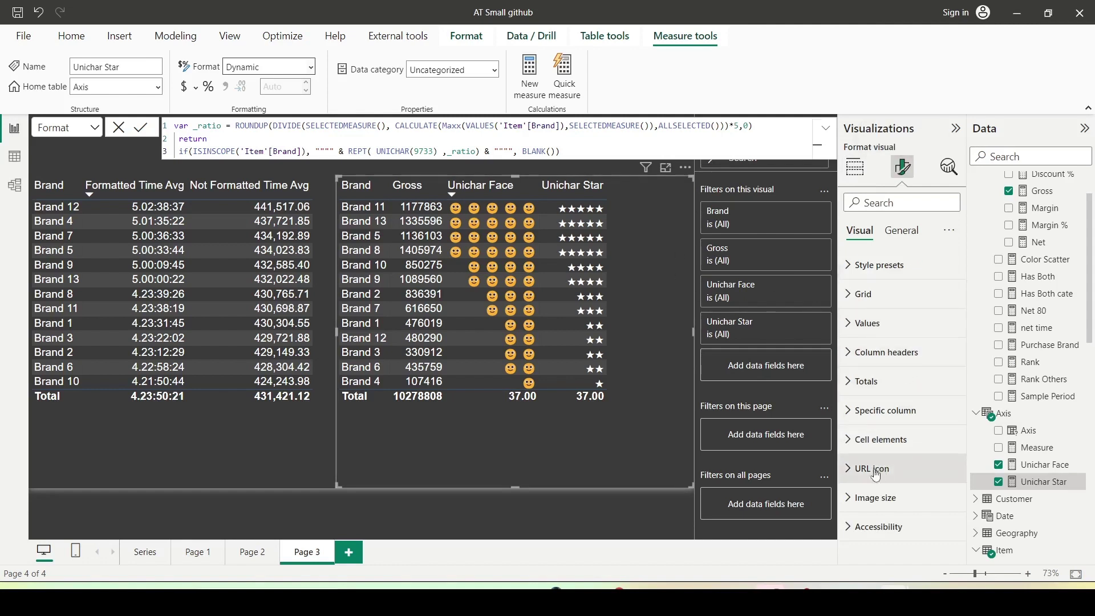
{"action": "left_click", "coordinate": [852, 441]}
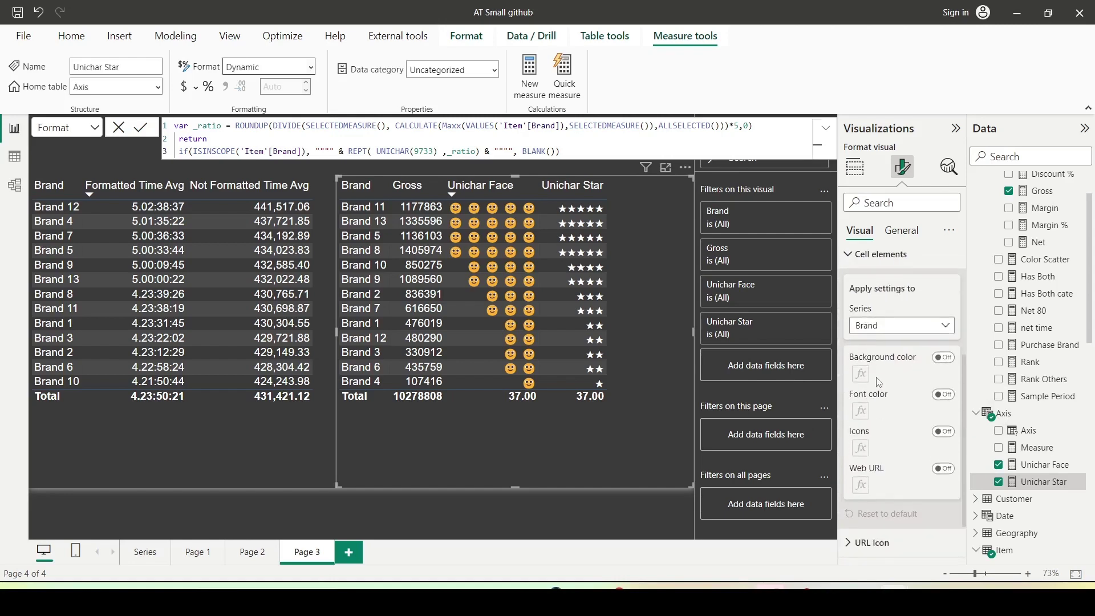
{"action": "left_click", "coordinate": [942, 395]}
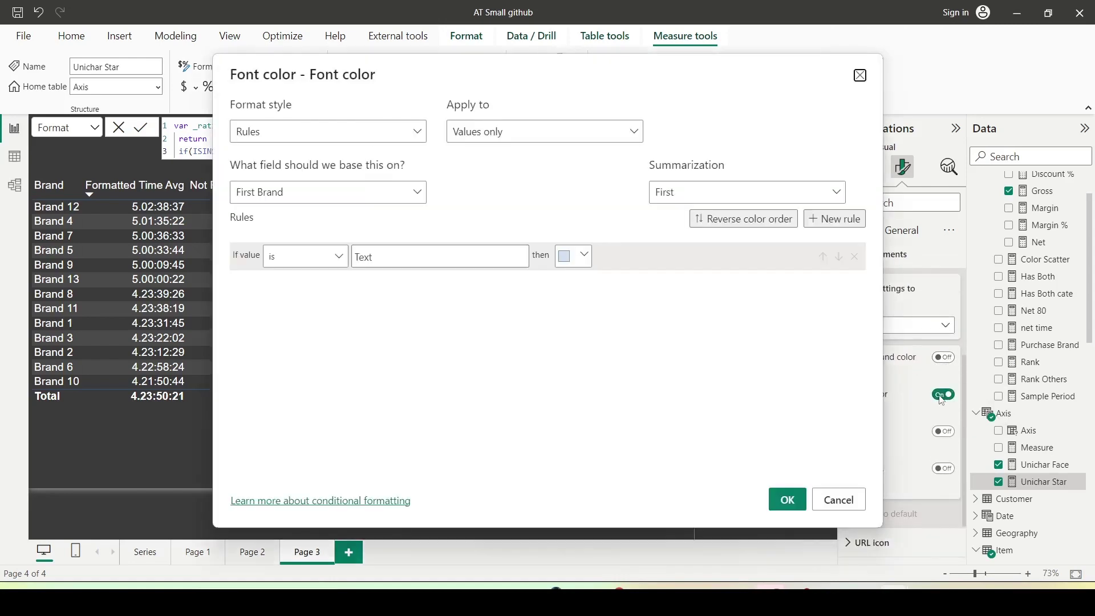
{"action": "left_click", "coordinate": [311, 132]}
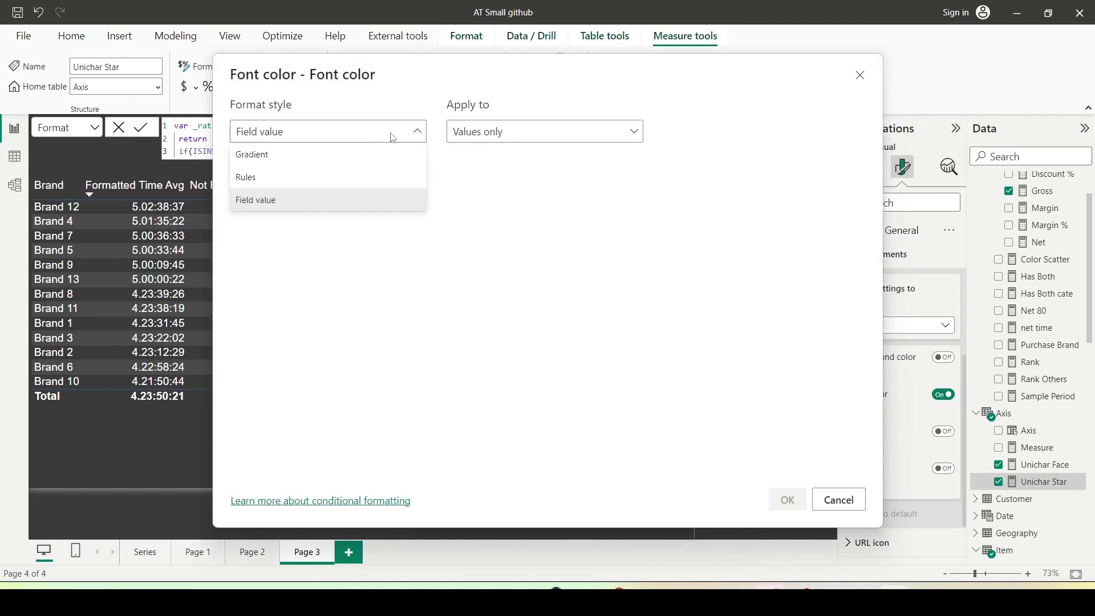
{"action": "left_click", "coordinate": [263, 152]}
{"action": "left_click", "coordinate": [324, 198]}
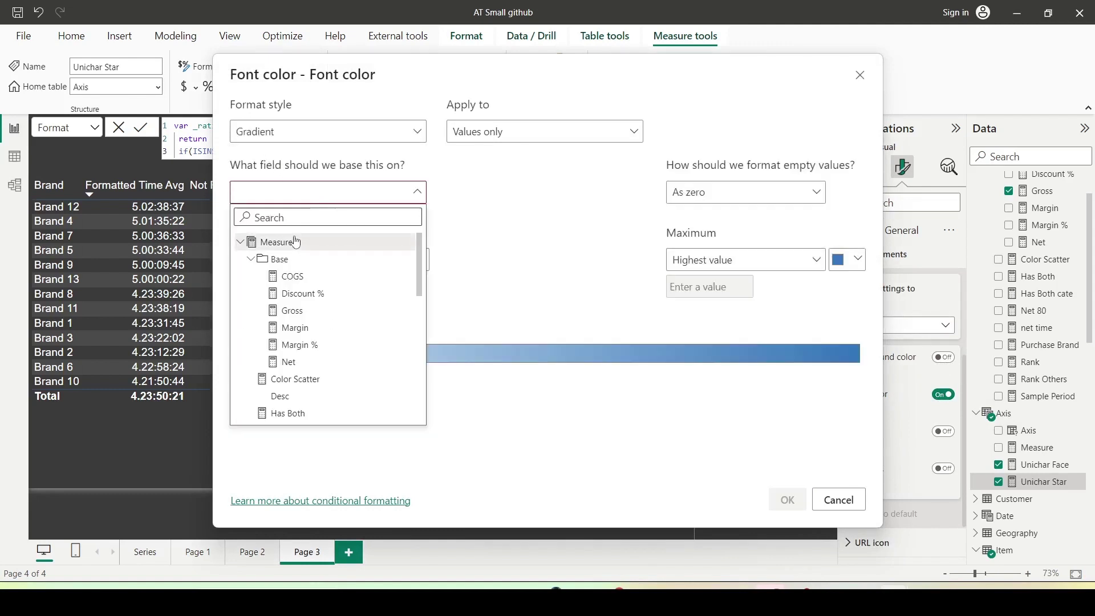
{"action": "left_click", "coordinate": [307, 349]}
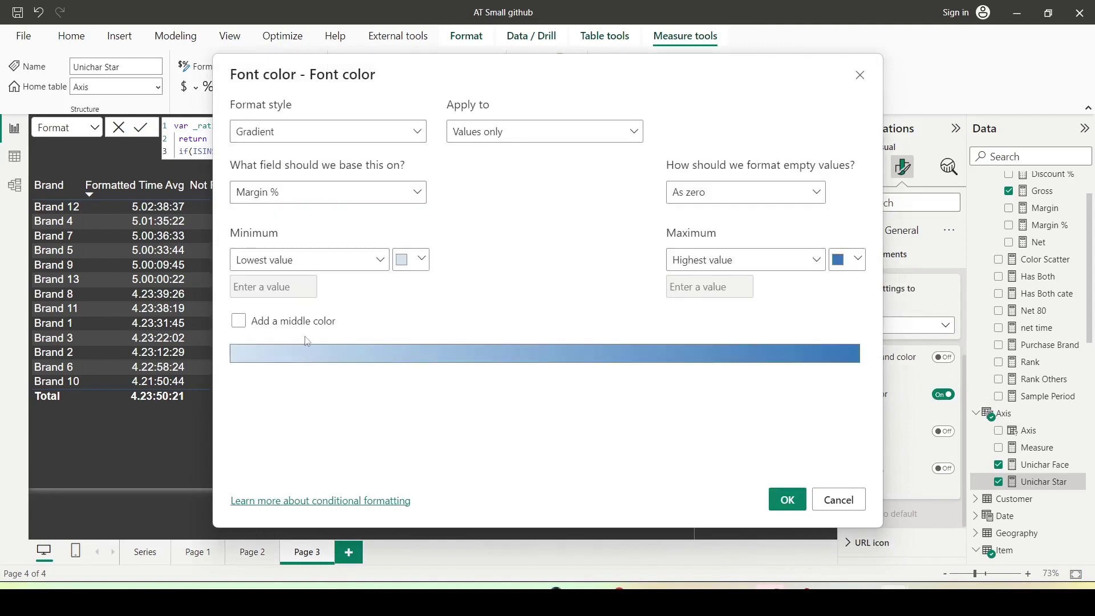
- Color the Brand gradient dark red for the lowest value and dark green for the highest, add a middle color, and apply it
{"action": "left_click", "coordinate": [423, 262]}
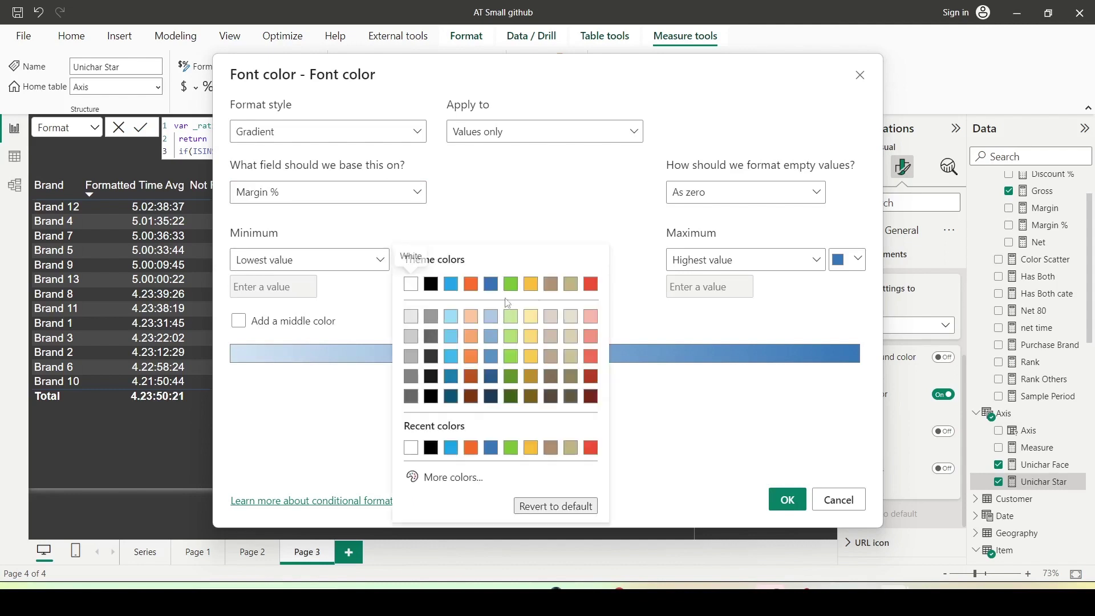
{"action": "left_click", "coordinate": [590, 379]}
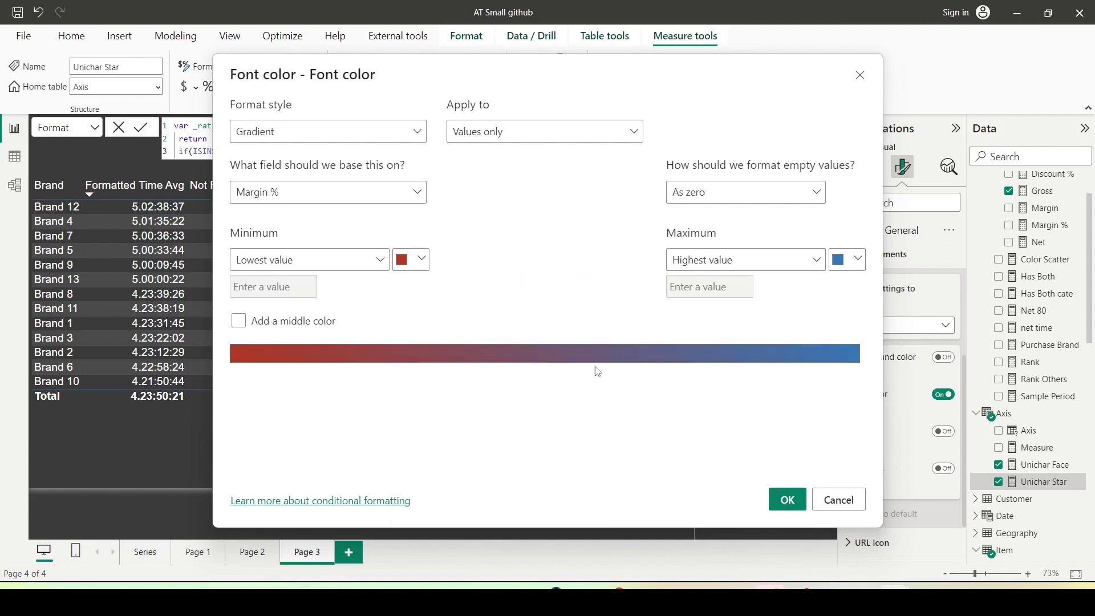
{"action": "left_click", "coordinate": [860, 263]}
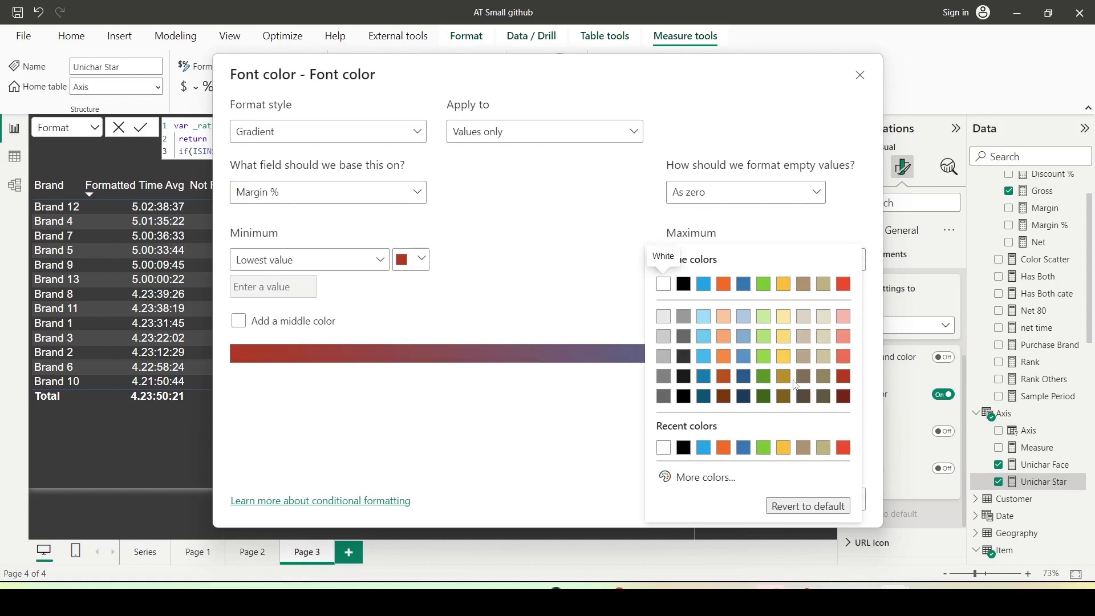
{"action": "left_click", "coordinate": [764, 396]}
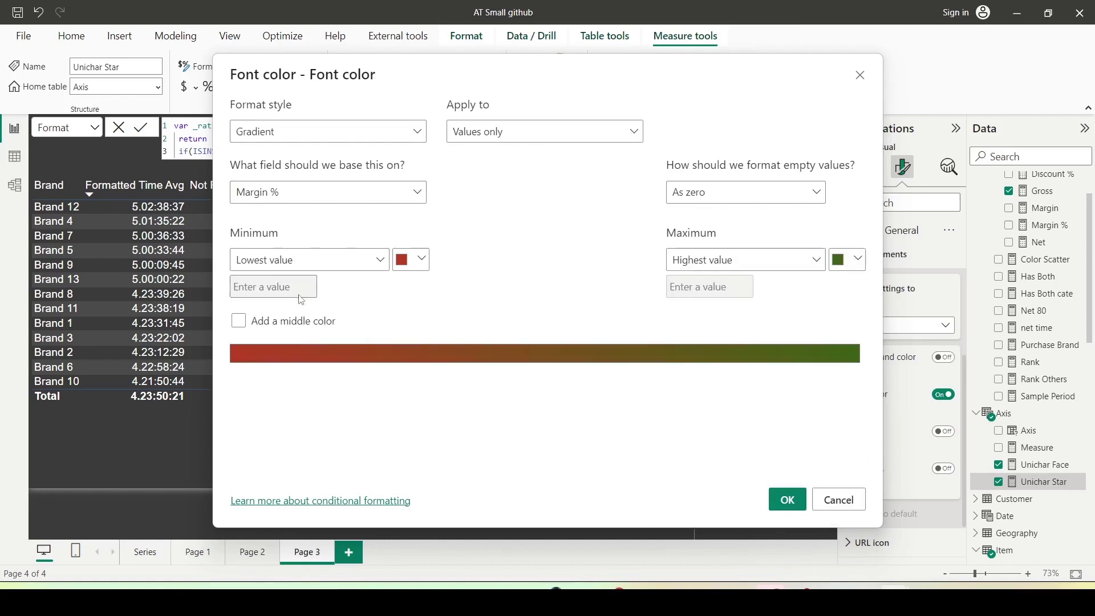
{"action": "left_click", "coordinate": [238, 322]}
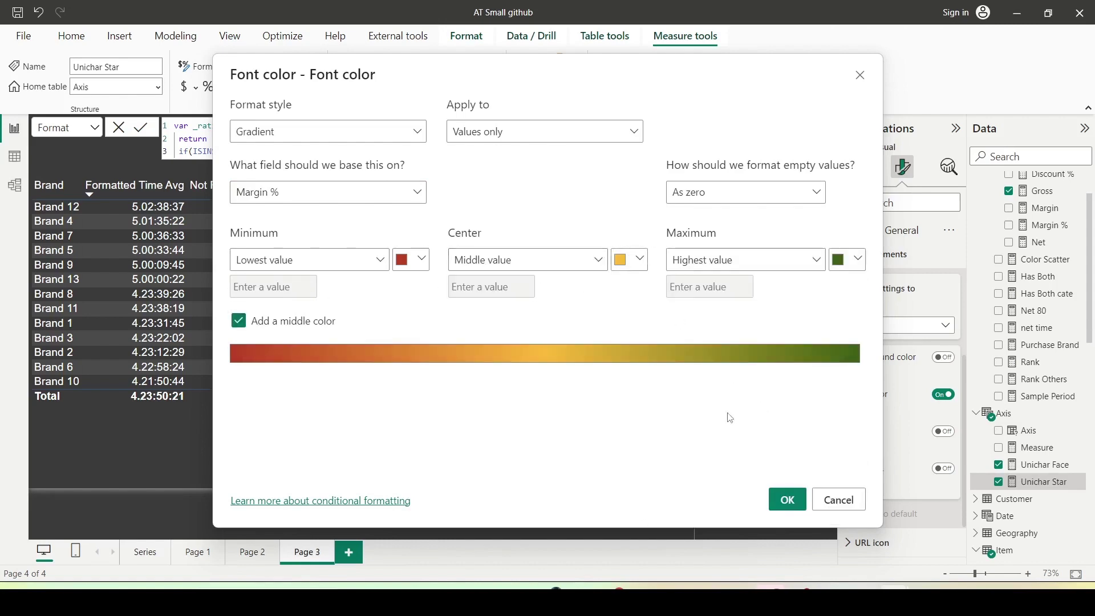
{"action": "left_click", "coordinate": [786, 500]}
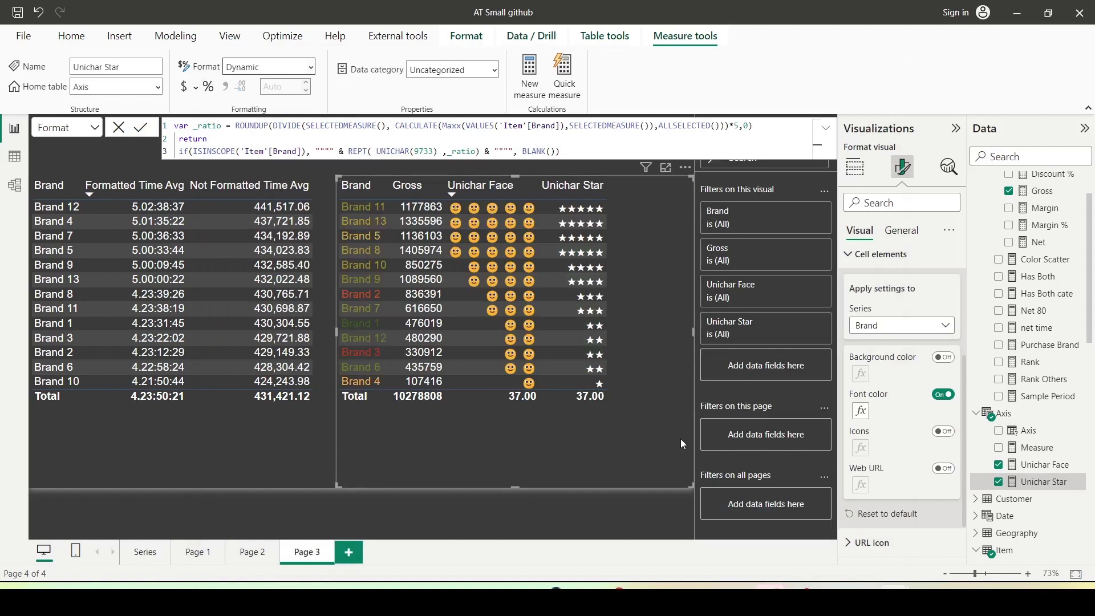
- Turn on conditional font color for the Unichar Star series and base its gradient on Margin %
{"action": "left_click", "coordinate": [904, 326]}
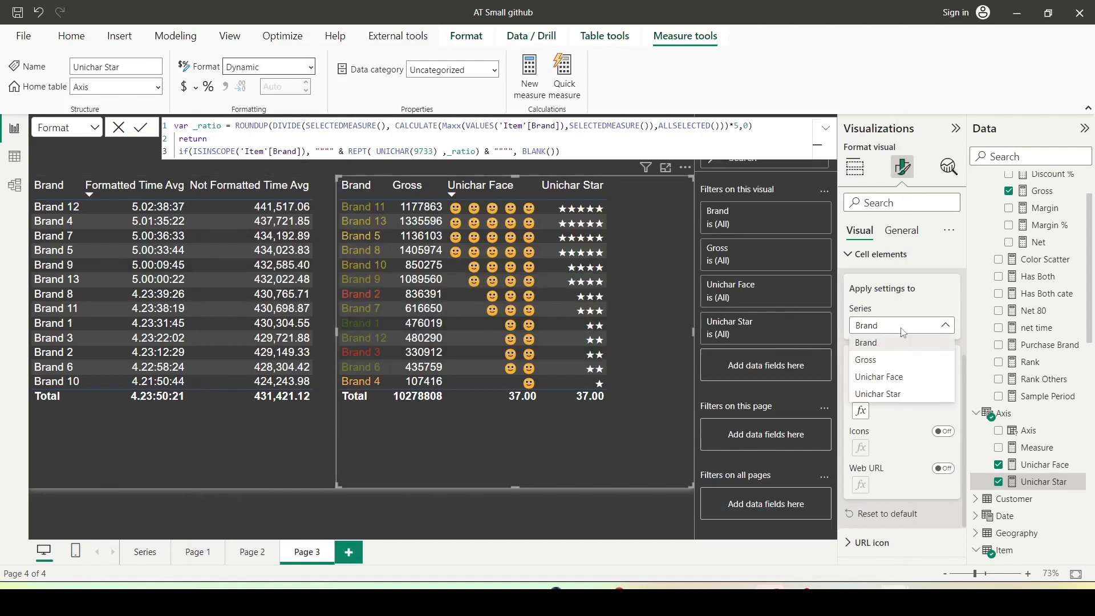
{"action": "left_click", "coordinate": [891, 396]}
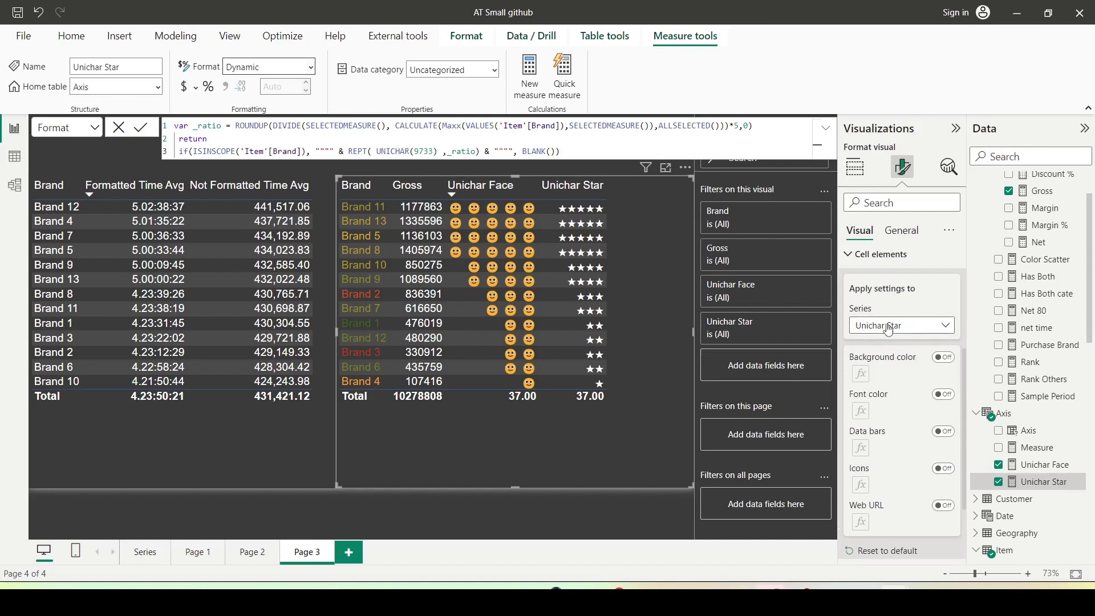
{"action": "left_click", "coordinate": [942, 396]}
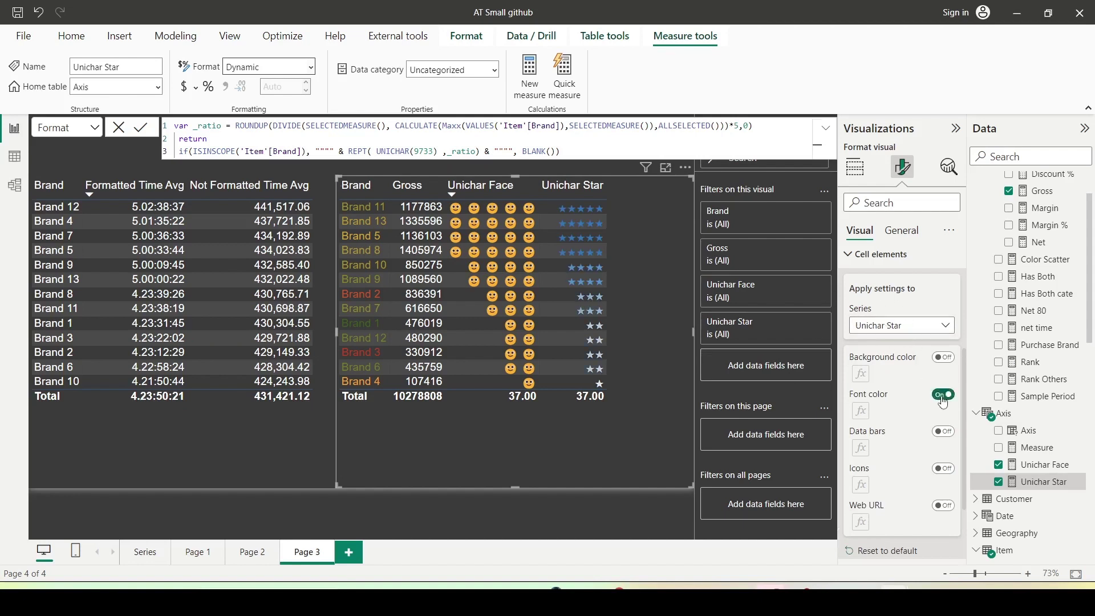
{"action": "left_click", "coordinate": [861, 411]}
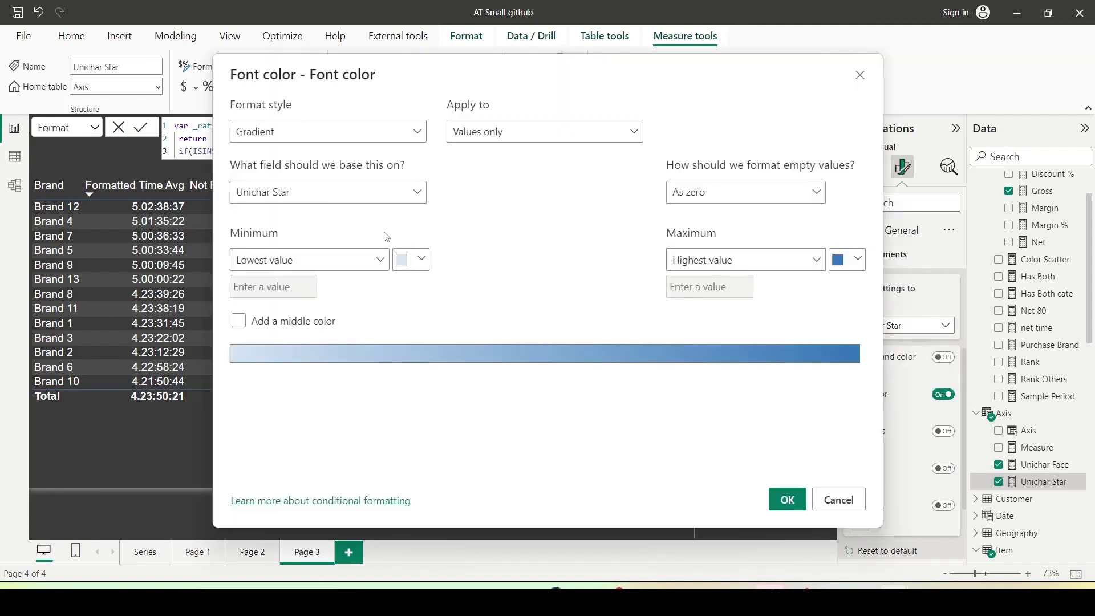
{"action": "left_click", "coordinate": [413, 199]}
{"action": "left_click", "coordinate": [240, 242]}
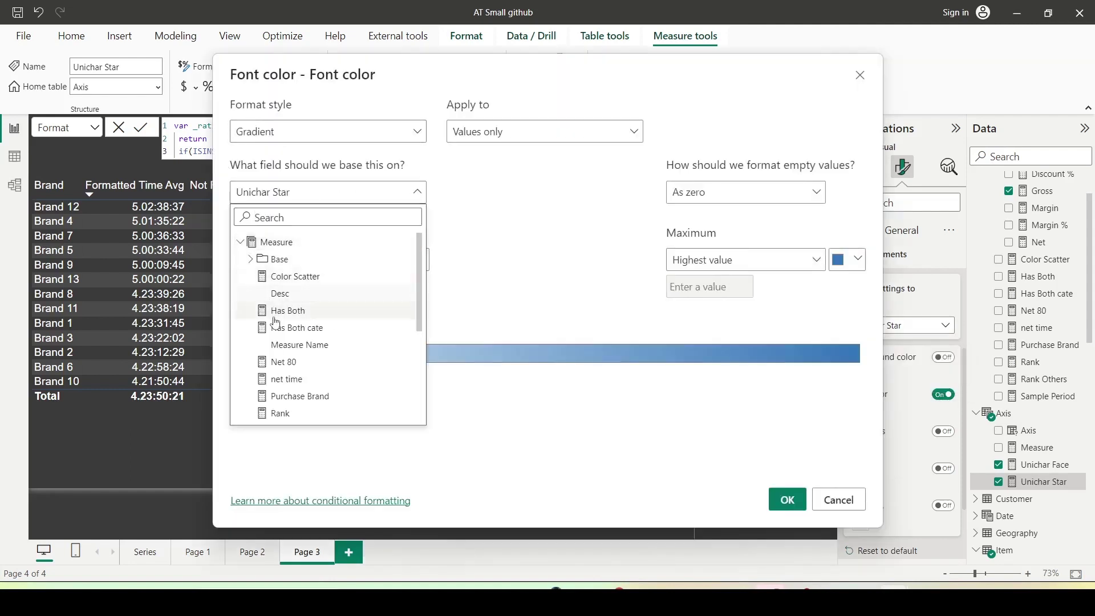
{"action": "left_click", "coordinate": [251, 259]}
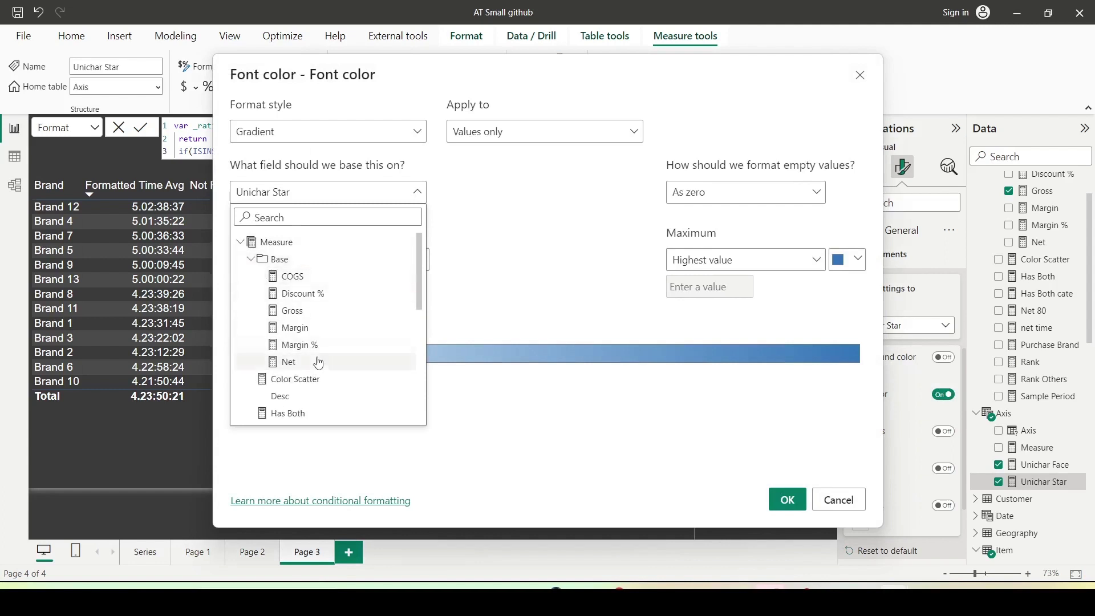
{"action": "left_click", "coordinate": [297, 344]}
- Color the Unichar Star gradient dark red for the lowest value and dark green for the highest, add a middle color, and apply it
{"action": "left_click", "coordinate": [419, 259]}
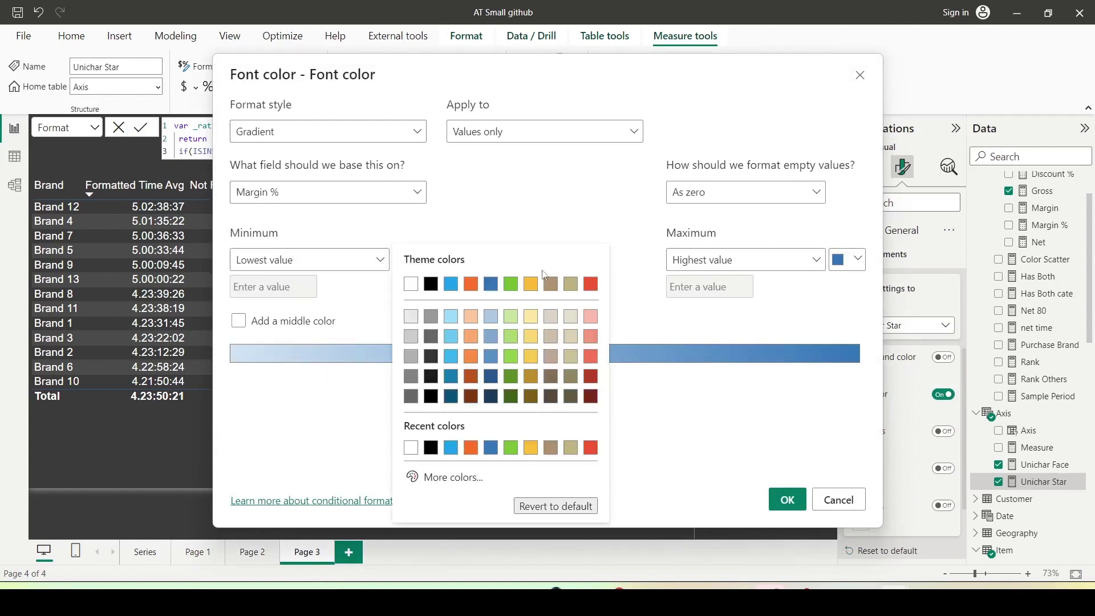
{"action": "left_click", "coordinate": [590, 376]}
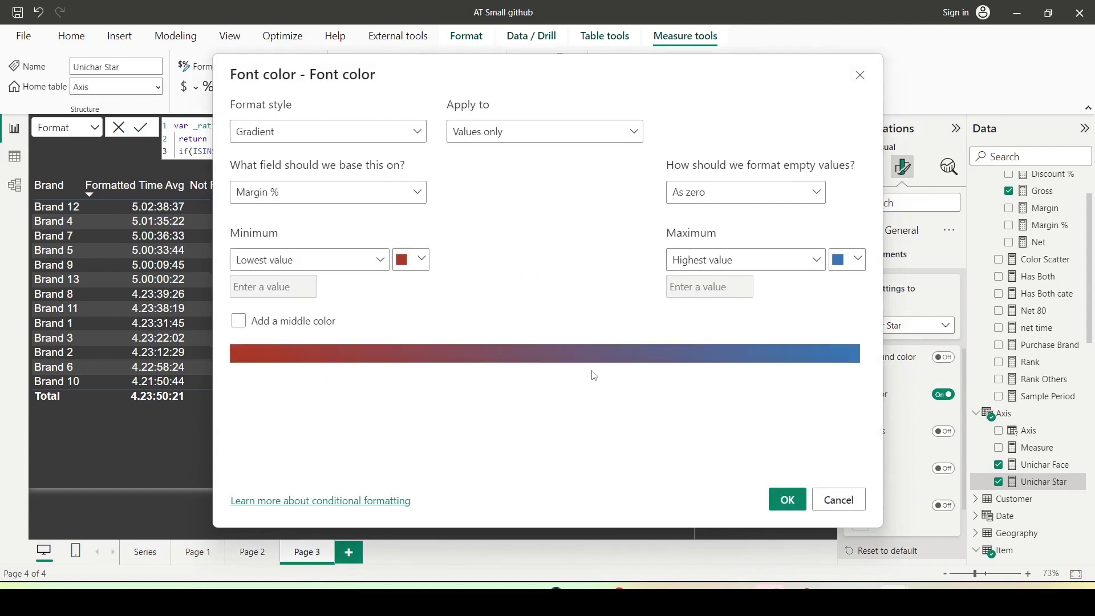
{"action": "left_click", "coordinate": [848, 260]}
{"action": "left_click", "coordinate": [759, 395]}
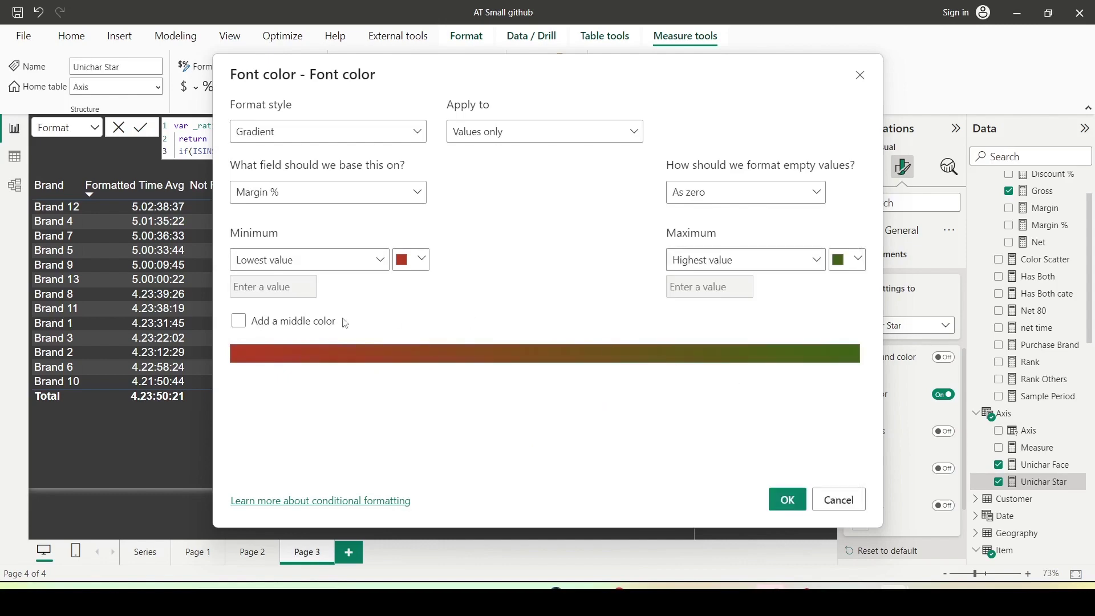
{"action": "left_click", "coordinate": [238, 322]}
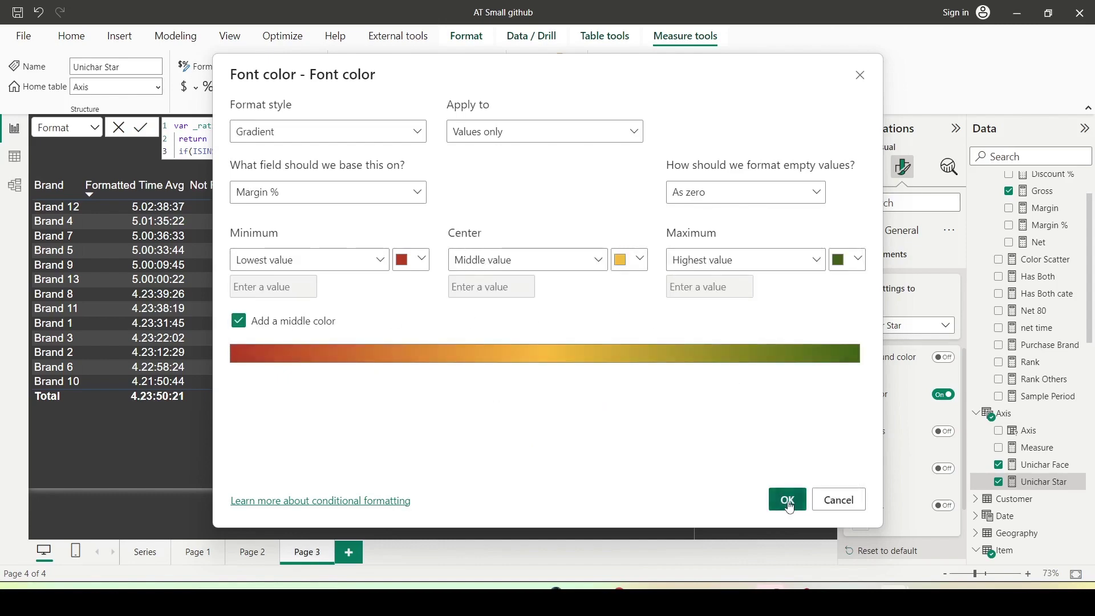
{"action": "left_click", "coordinate": [788, 500]}
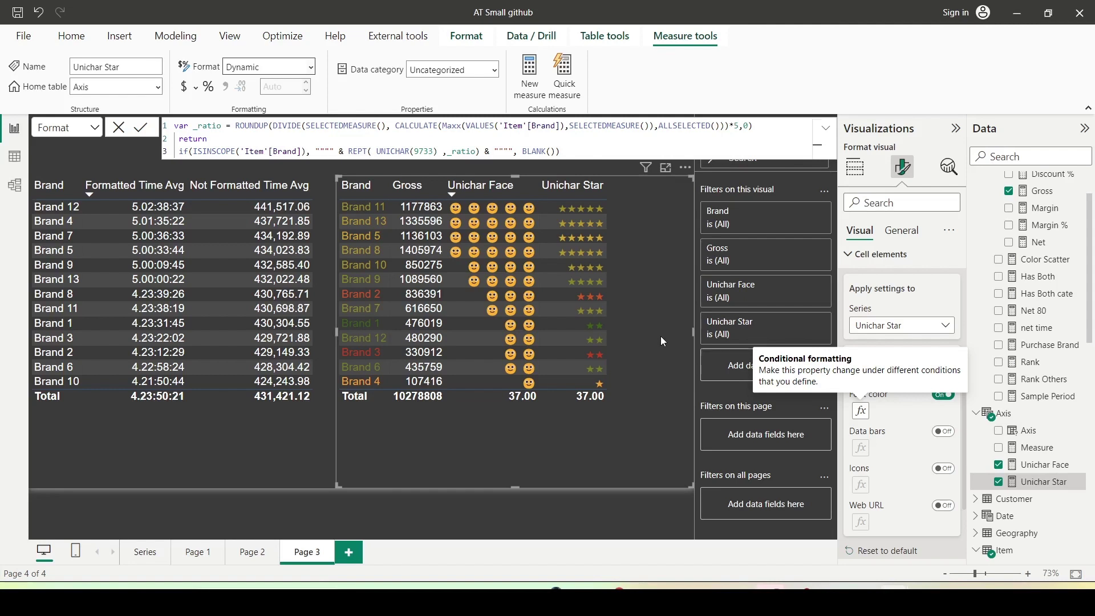
- Sort the second table by Unichar Star in descending order
{"action": "left_click", "coordinate": [552, 197]}
{"action": "left_click", "coordinate": [553, 197]}
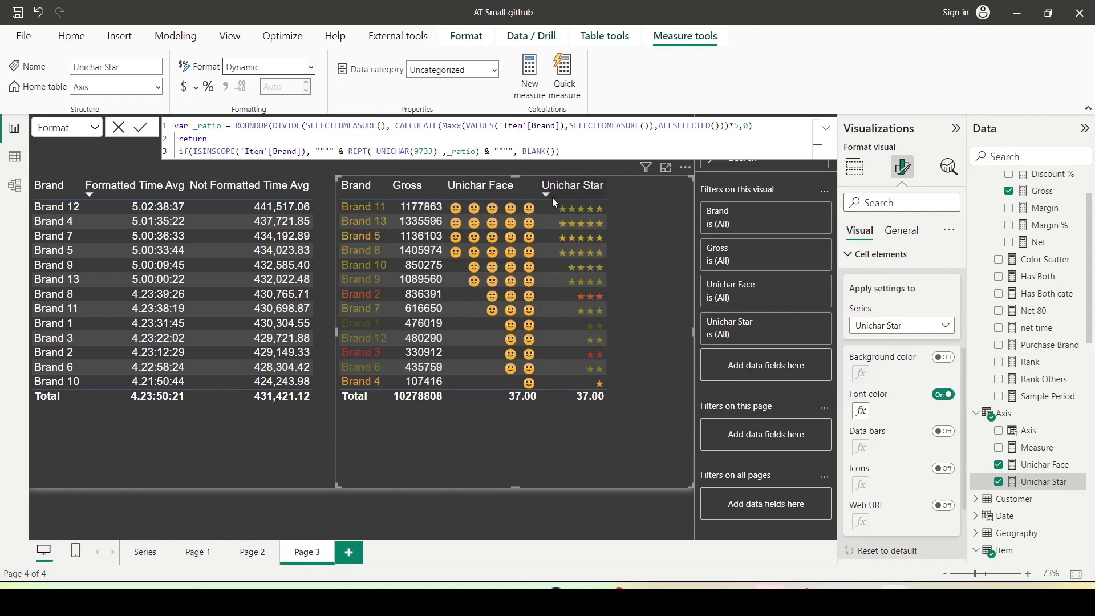